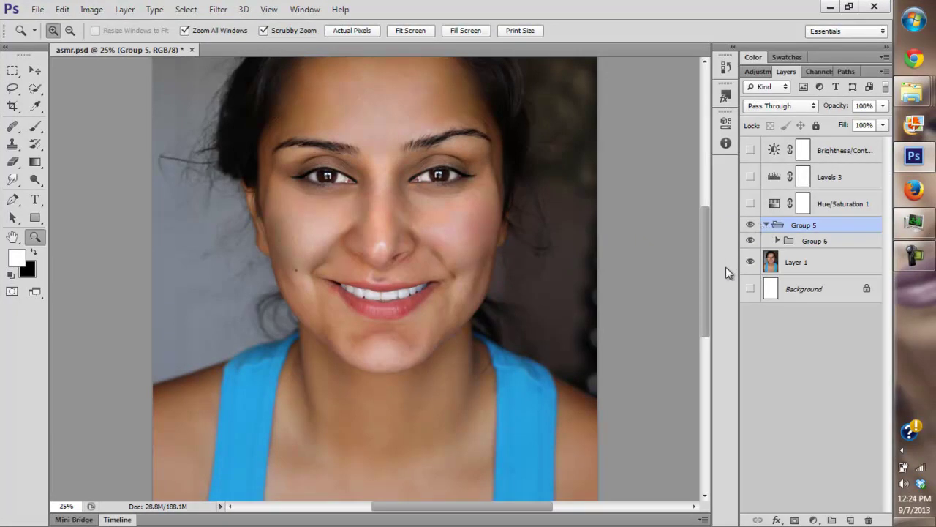
# Add a new empty layer above Group 6 inside Group 5.
pyautogui.moveTo(703, 261); pyautogui.dragTo(701, 240)
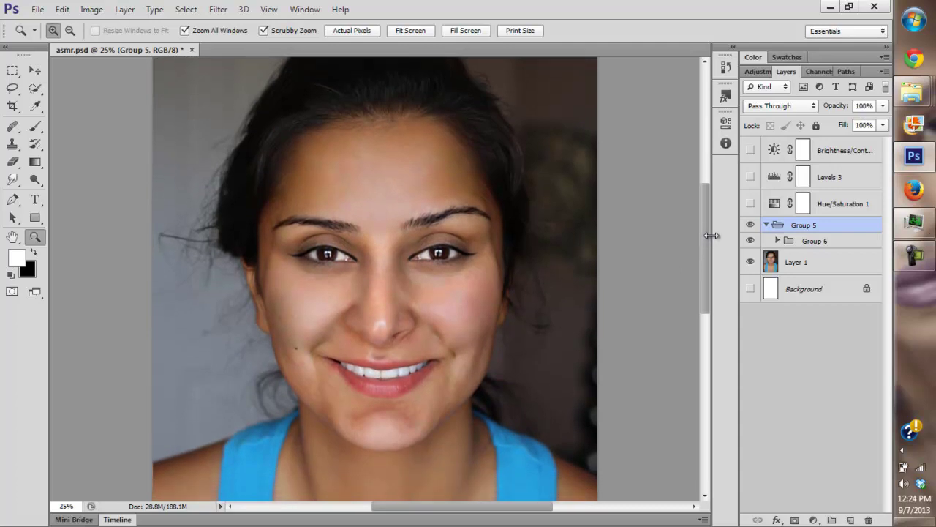
pyautogui.click(850, 520)
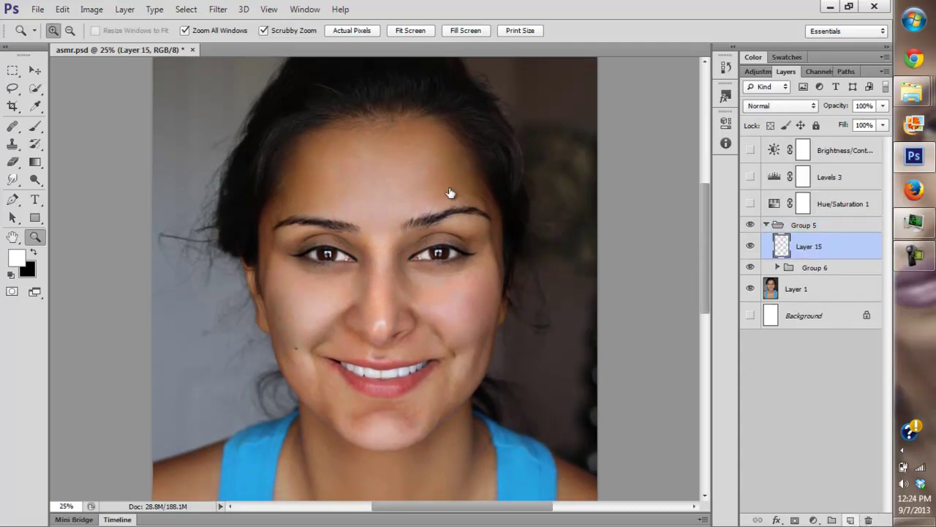
pyautogui.click(335, 325)
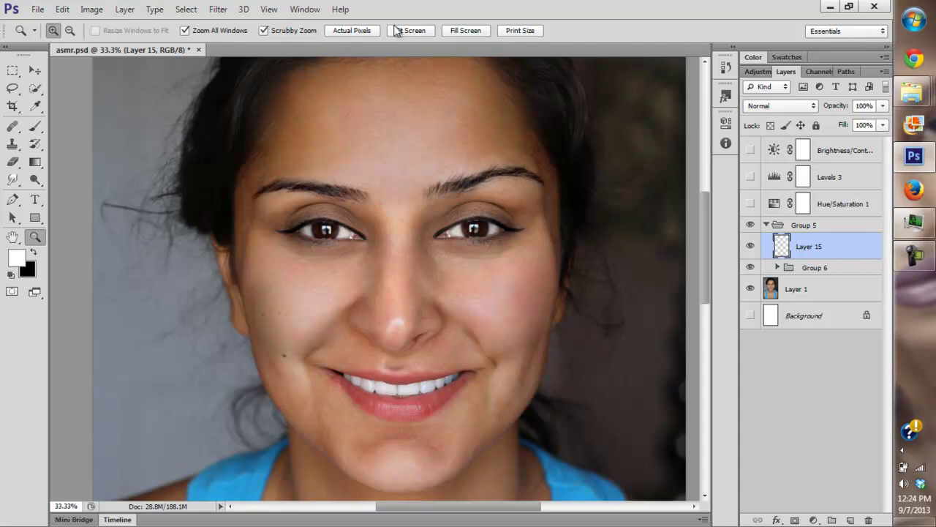
pyautogui.click(394, 33)
pyautogui.click(372, 278)
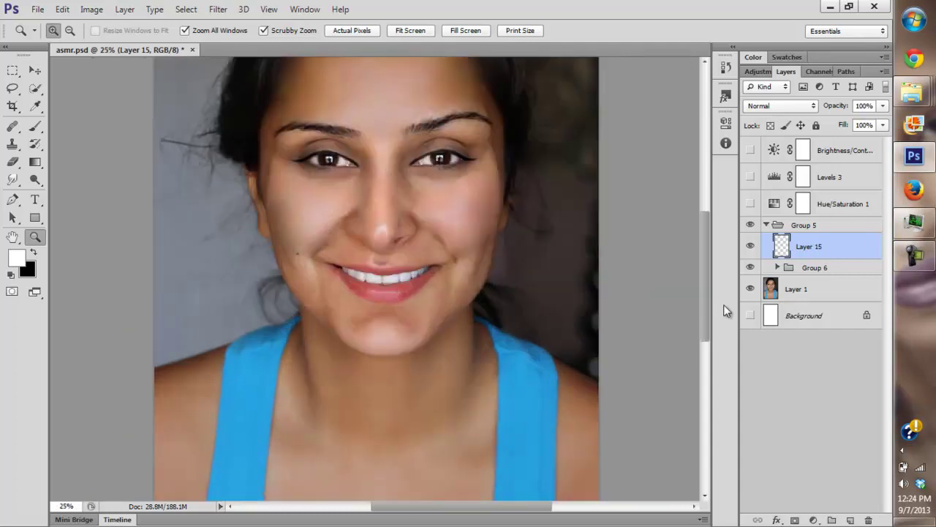
pyautogui.moveTo(705, 303); pyautogui.dragTo(704, 276)
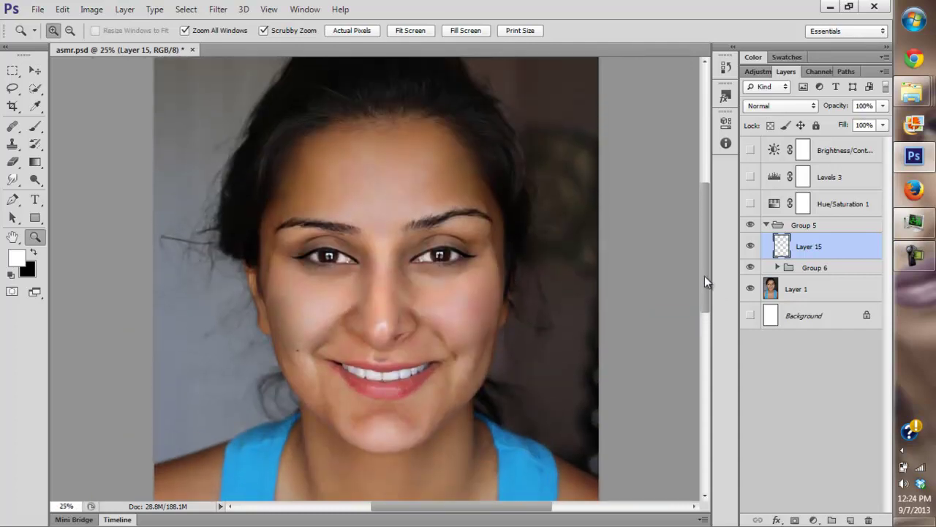
pyautogui.click(378, 313)
pyautogui.scroll(-3, 704, 308)
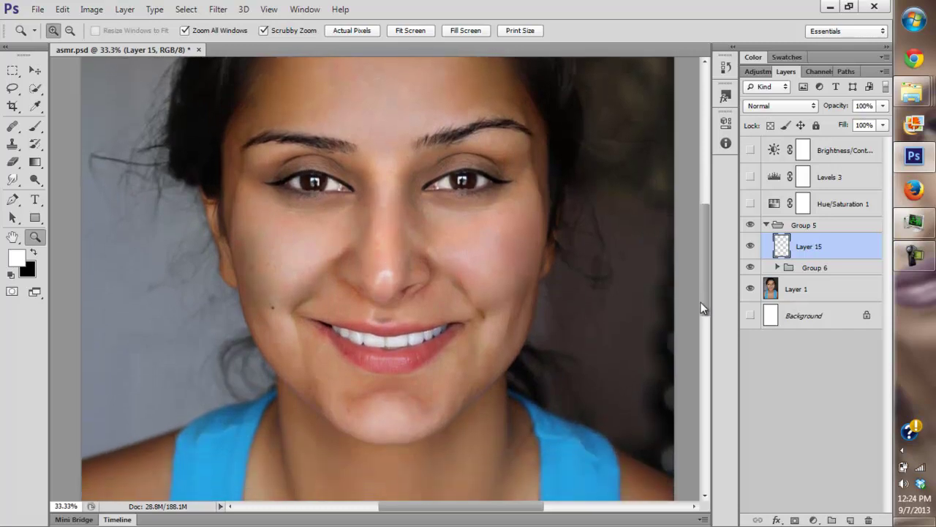
# Activate the Brush tool and set its size to 108 px.
pyautogui.click(35, 125)
pyautogui.rightClick(303, 286)
pyautogui.click(346, 299)
pyautogui.moveTo(702, 275); pyautogui.dragTo(701, 255)
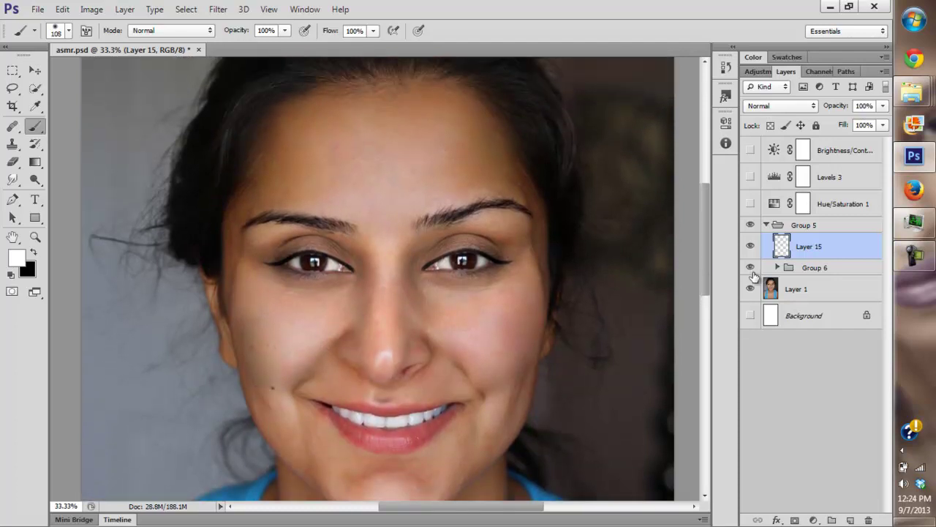
# Hide and show Group 6 to compare the retouched face with the original, and look closer at the lower face.
pyautogui.click(750, 267)
pyautogui.click(749, 267)
pyautogui.moveTo(706, 257); pyautogui.dragTo(706, 290)
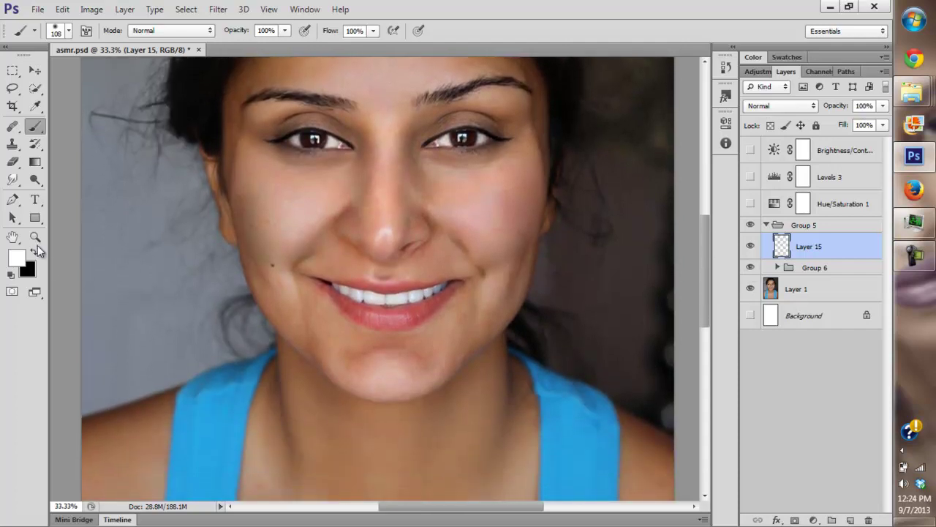
pyautogui.click(34, 237)
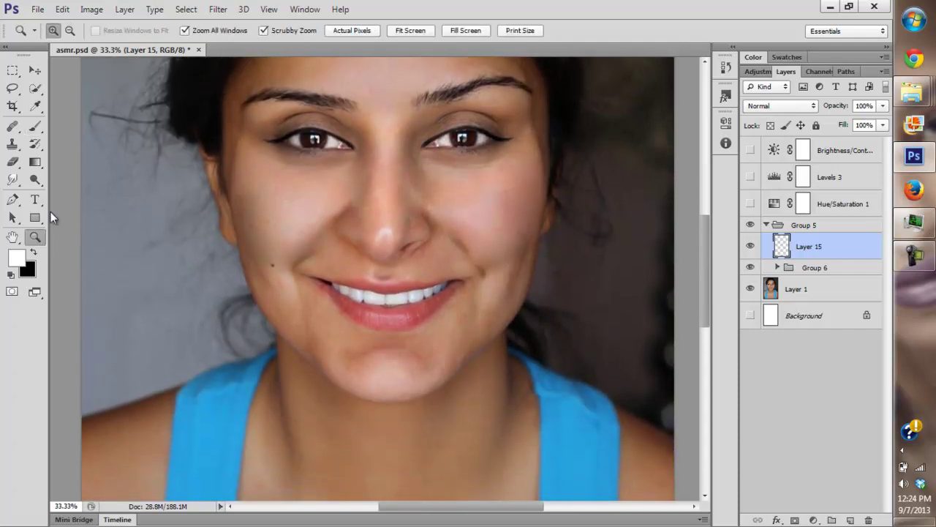
pyautogui.click(408, 31)
pyautogui.click(372, 267)
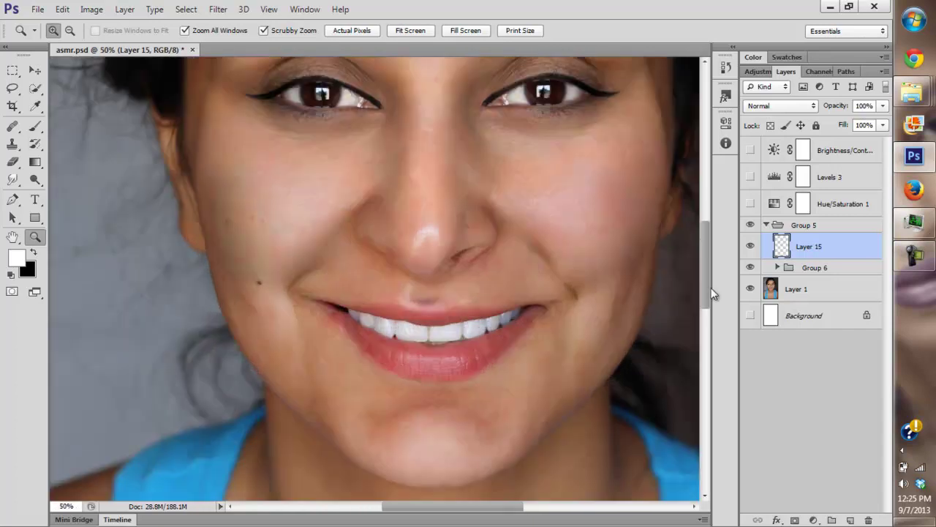
# Show the Hue/Saturation 1 adjustment for a black-and-white view of the whole portrait and hide Layer 15.
pyautogui.click(750, 203)
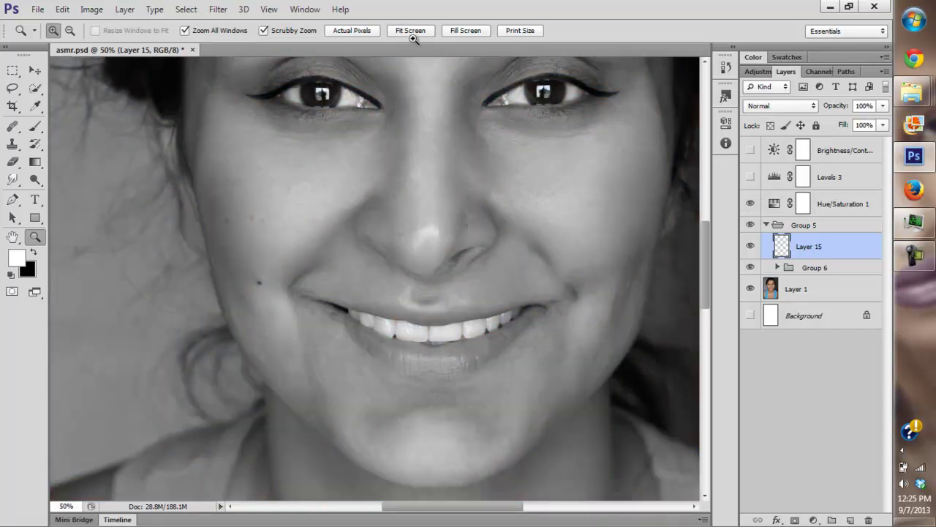
pyautogui.click(410, 30)
pyautogui.click(750, 247)
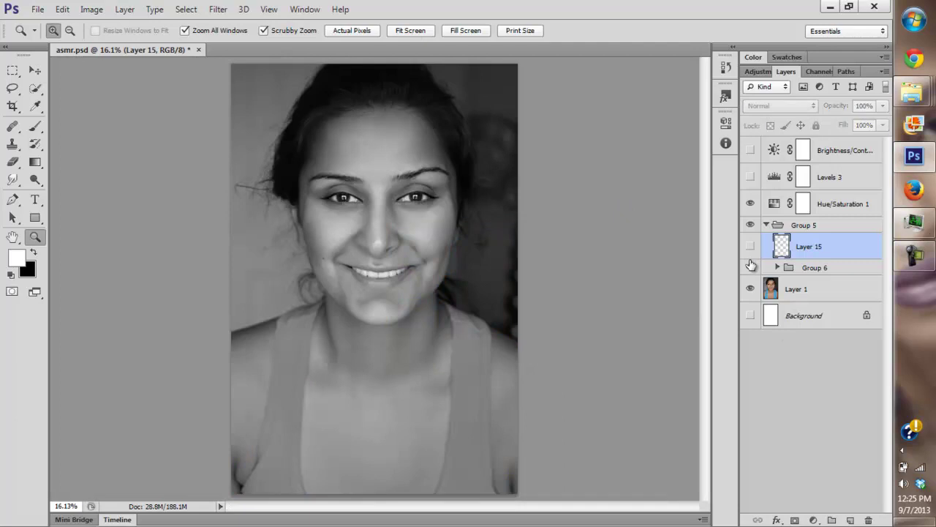
# Toggle Group 6 on and off repeatedly to compare the face's light and shadow in black and white.
pyautogui.click(750, 266)
pyautogui.click(749, 267)
pyautogui.click(749, 268)
pyautogui.click(749, 269)
pyautogui.click(749, 270)
pyautogui.click(749, 271)
pyautogui.click(749, 270)
pyautogui.click(749, 271)
pyautogui.click(749, 270)
pyautogui.click(749, 271)
pyautogui.click(749, 271)
pyautogui.click(749, 270)
pyautogui.click(749, 270)
pyautogui.click(750, 271)
pyautogui.click(750, 271)
pyautogui.click(750, 271)
pyautogui.click(750, 270)
pyautogui.click(750, 270)
pyautogui.click(749, 267)
pyautogui.click(749, 267)
pyautogui.click(749, 268)
pyautogui.click(749, 269)
pyautogui.click(750, 267)
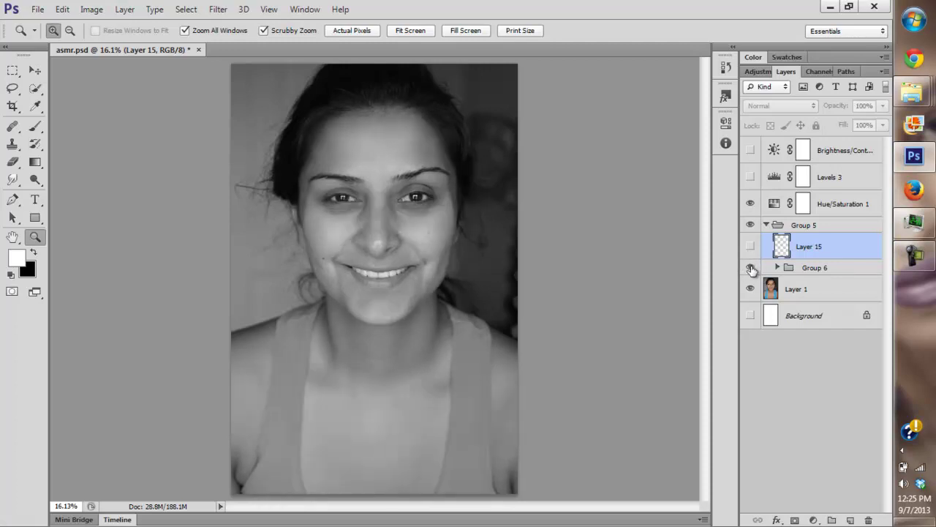
pyautogui.click(750, 268)
pyautogui.click(750, 267)
pyautogui.click(749, 268)
pyautogui.click(749, 267)
pyautogui.click(751, 268)
pyautogui.click(750, 268)
pyautogui.click(750, 268)
pyautogui.click(750, 269)
pyautogui.click(751, 268)
pyautogui.click(750, 268)
pyautogui.click(751, 269)
pyautogui.click(750, 269)
# Hide the Hue/Saturation 1 adjustment and toggle Group 6 to compare the portrait before and after in color.
pyautogui.click(750, 204)
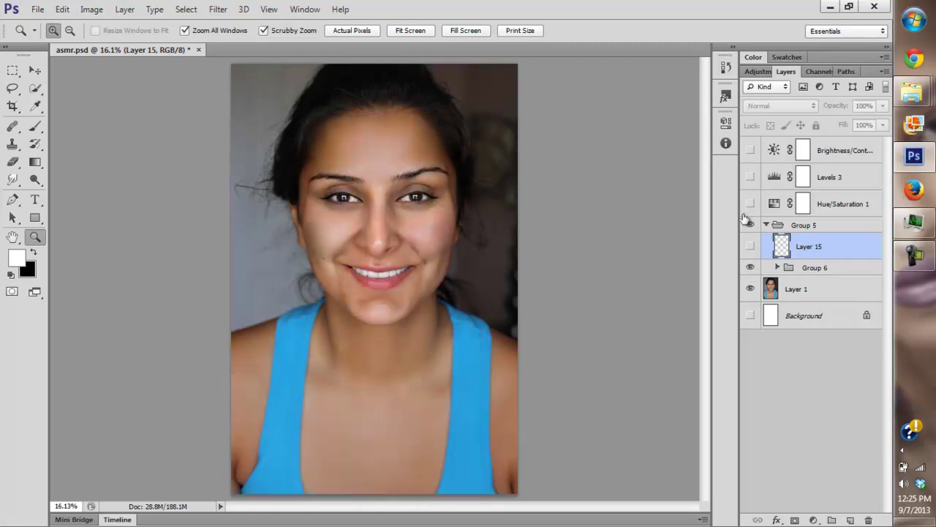
pyautogui.click(748, 269)
pyautogui.click(749, 269)
pyautogui.click(749, 268)
pyautogui.click(749, 269)
pyautogui.click(749, 269)
pyautogui.click(749, 268)
pyautogui.click(749, 268)
pyautogui.click(749, 268)
# Examine the skin color on the cheeks, around the nose and around the eyes at close range.
pyautogui.click(372, 247)
pyautogui.click(373, 249)
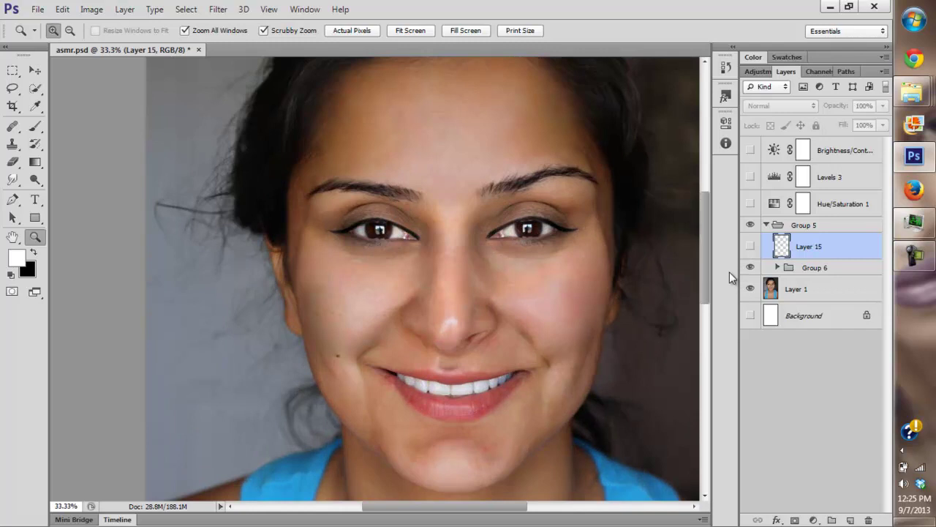
pyautogui.click(453, 341)
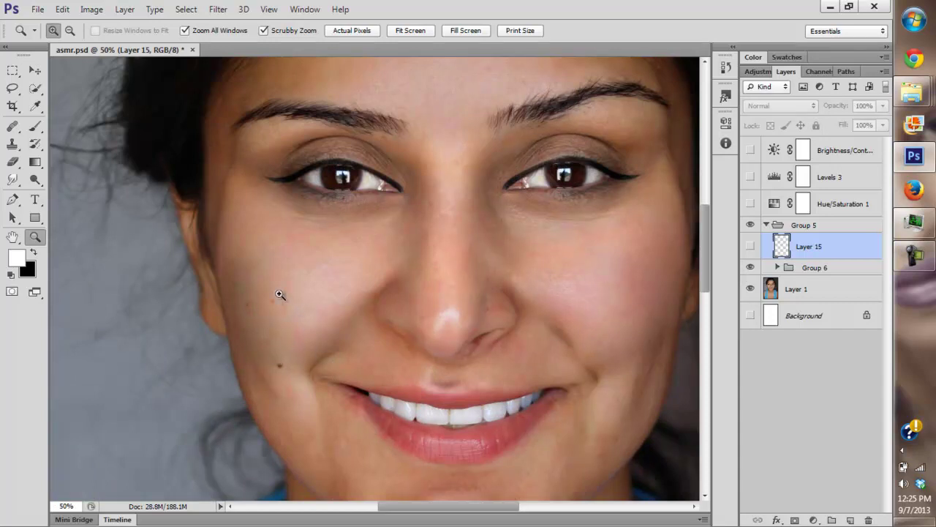
pyautogui.click(264, 333)
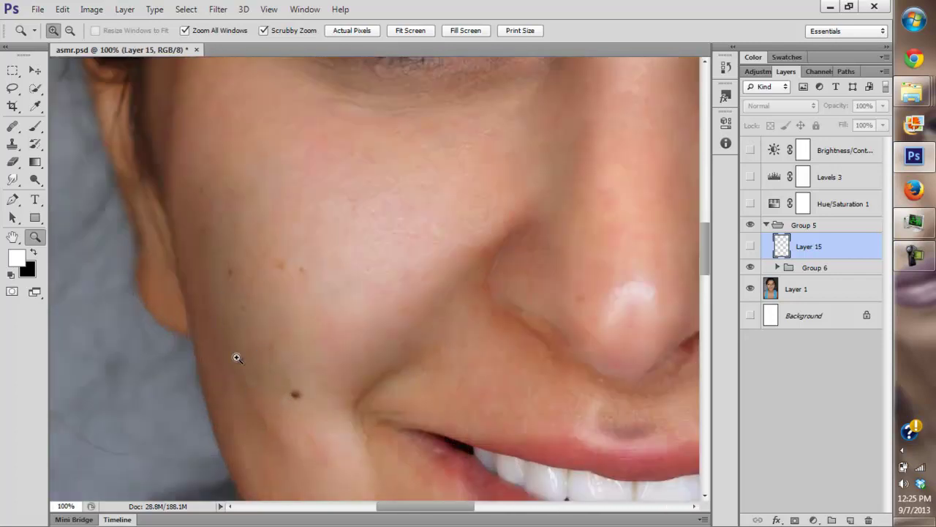
pyautogui.click(403, 30)
pyautogui.moveTo(372, 259); pyautogui.dragTo(511, 276)
pyautogui.moveTo(709, 295)
pyautogui.mouseDown()
pyautogui.moveTo(708, 272)
pyautogui.moveTo(707, 284)
pyautogui.mouseUp()
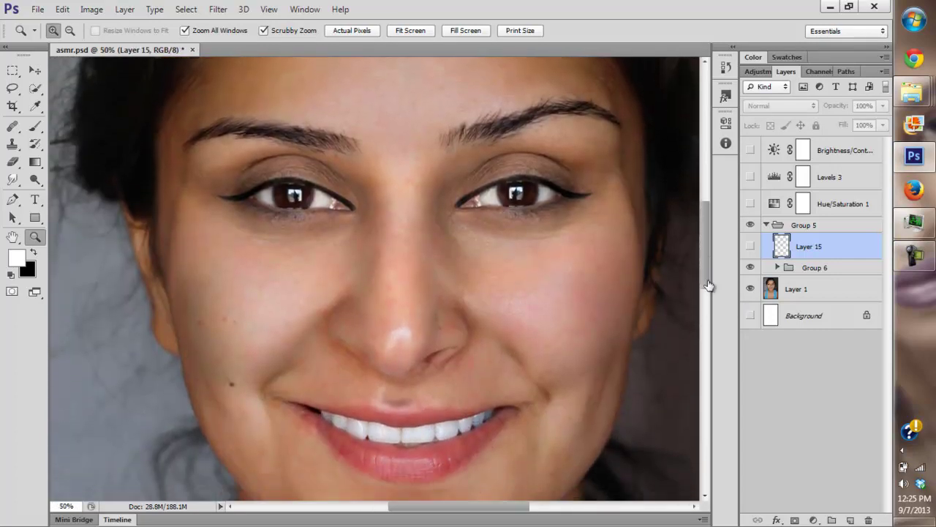
# Add a Color Balance adjustment layer inside Group 5 with midtones at Cyan-Red +10 and Magenta-Green -3.
pyautogui.click(813, 519)
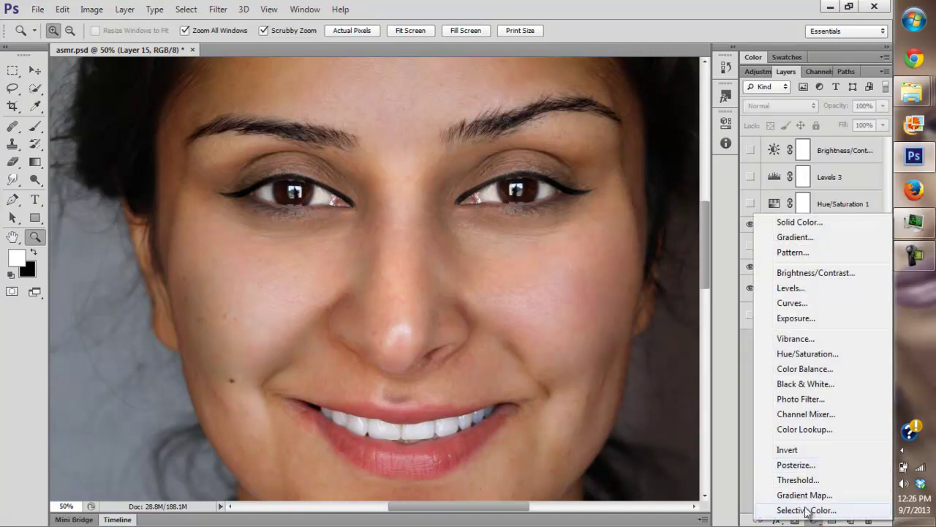
pyautogui.click(797, 373)
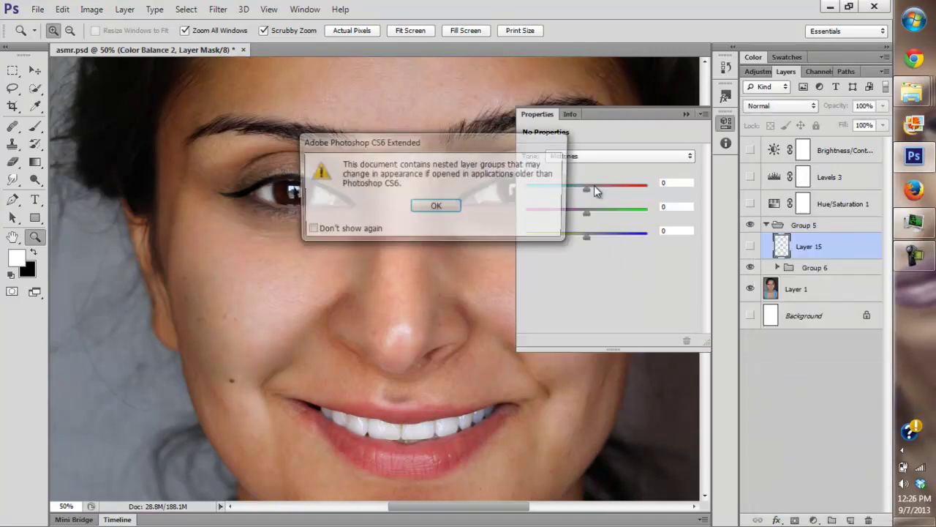
pyautogui.click(433, 211)
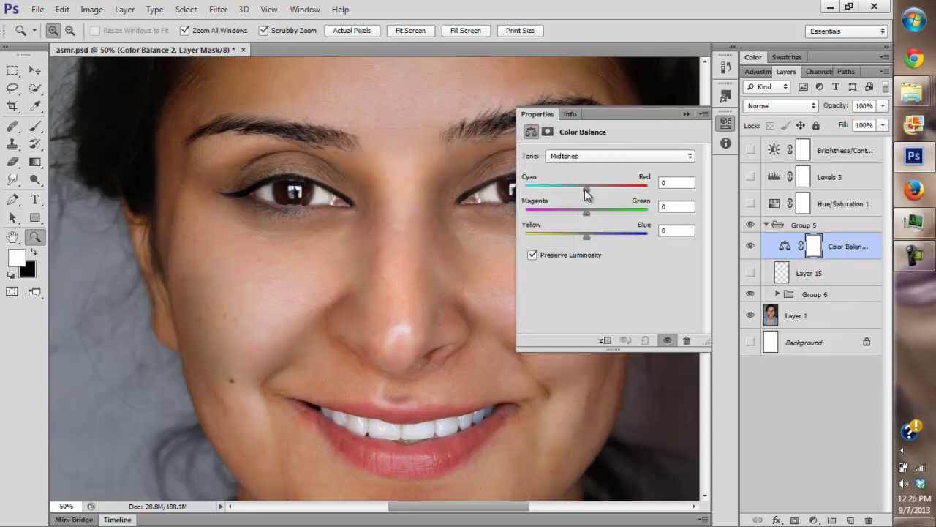
pyautogui.moveTo(586, 187); pyautogui.dragTo(592, 187)
pyautogui.moveTo(585, 212); pyautogui.dragTo(584, 213)
# Invert the Color Balance mask to black and paint white on it over the cheek with the mole and beside the nose, using a 65 px brush.
pyautogui.hotkey('ctrl', 'i')
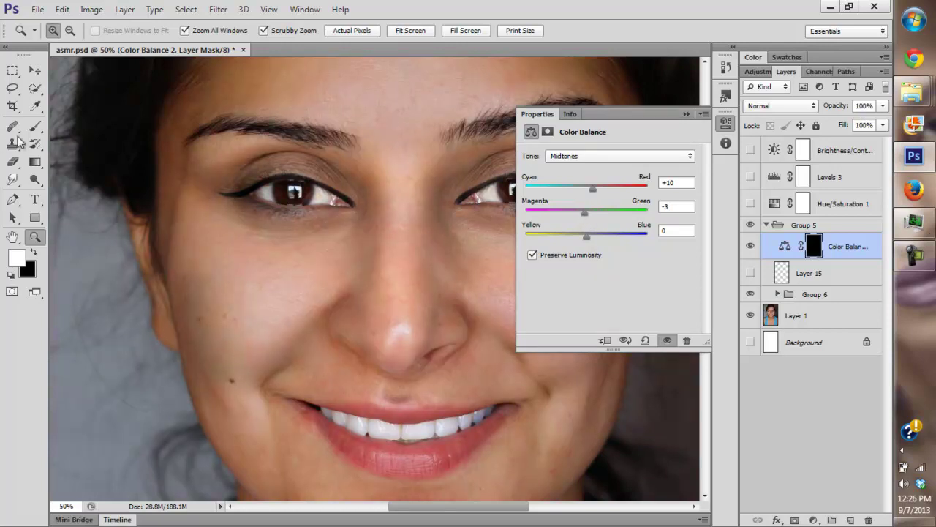
pyautogui.press('b')
pyautogui.rightClick(377, 216)
pyautogui.moveTo(404, 243); pyautogui.dragTo(425, 244)
pyautogui.moveTo(222, 370)
pyautogui.mouseDown()
pyautogui.moveTo(210, 369)
pyautogui.moveTo(234, 354)
pyautogui.moveTo(205, 345)
pyautogui.mouseUp()
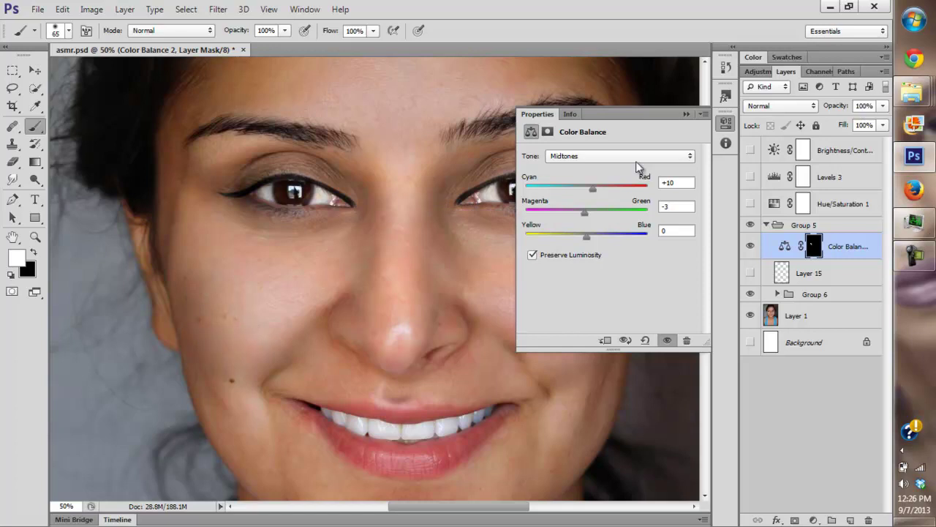
pyautogui.click(686, 114)
pyautogui.moveTo(362, 276)
pyautogui.mouseDown()
pyautogui.moveTo(362, 262)
pyautogui.moveTo(359, 284)
pyautogui.moveTo(356, 276)
pyautogui.mouseUp()
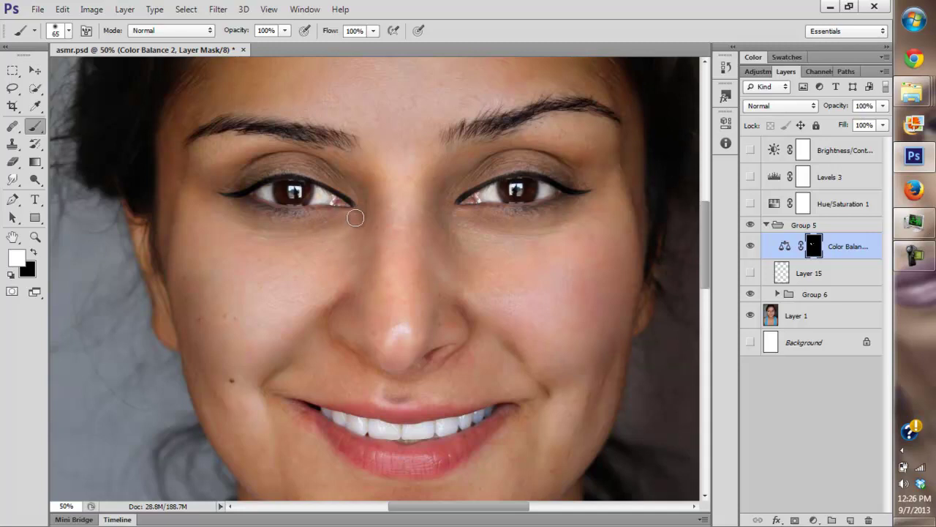
# Set the brush size to 62 px.
pyautogui.rightClick(402, 211)
pyautogui.click(442, 245)
pyautogui.press('Return')
pyautogui.rightClick(497, 211)
pyautogui.write('62')
pyautogui.press('Return')
# Compare the portrait with and without the Color Balance layer and set that layer's blend mode to Color.
pyautogui.click(749, 247)
pyautogui.click(750, 246)
pyautogui.scroll(-1, 711, 293)
pyautogui.click(771, 108)
pyautogui.click(749, 447)
# Dab white on the Color Balance mask around the eye and nose bridge, toggling the layer to check the correction.
pyautogui.click(751, 249)
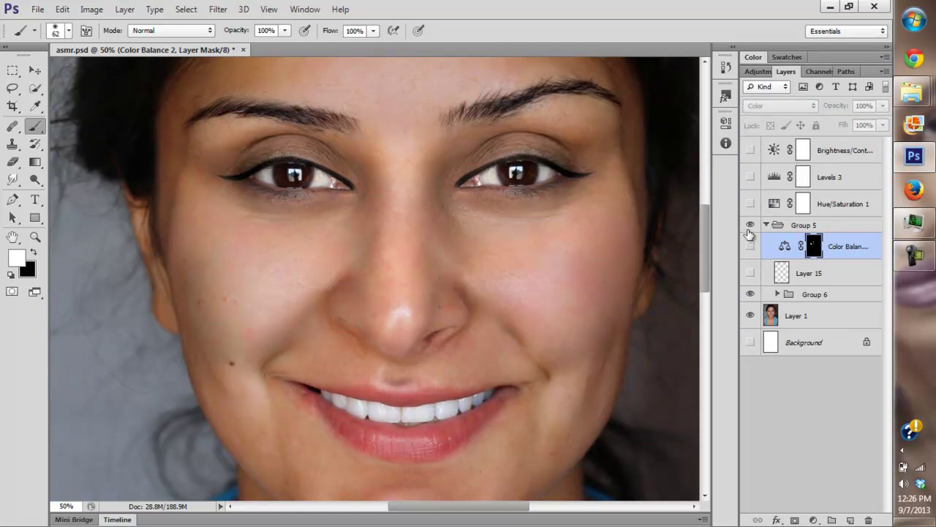
pyautogui.click(750, 248)
pyautogui.moveTo(705, 257)
pyautogui.mouseDown()
pyautogui.moveTo(705, 272)
pyautogui.moveTo(705, 254)
pyautogui.mouseUp()
pyautogui.click(750, 247)
pyautogui.click(750, 247)
pyautogui.click(250, 175)
pyautogui.click(419, 198)
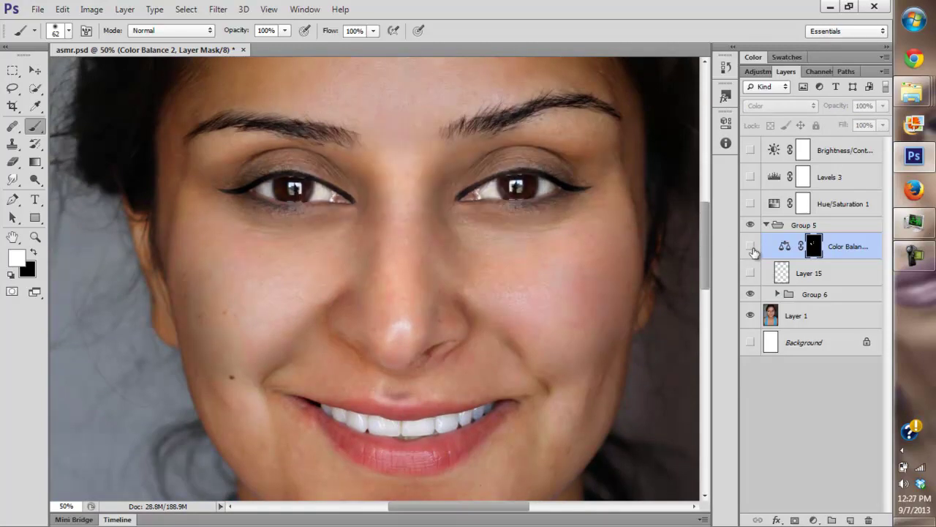
pyautogui.click(750, 245)
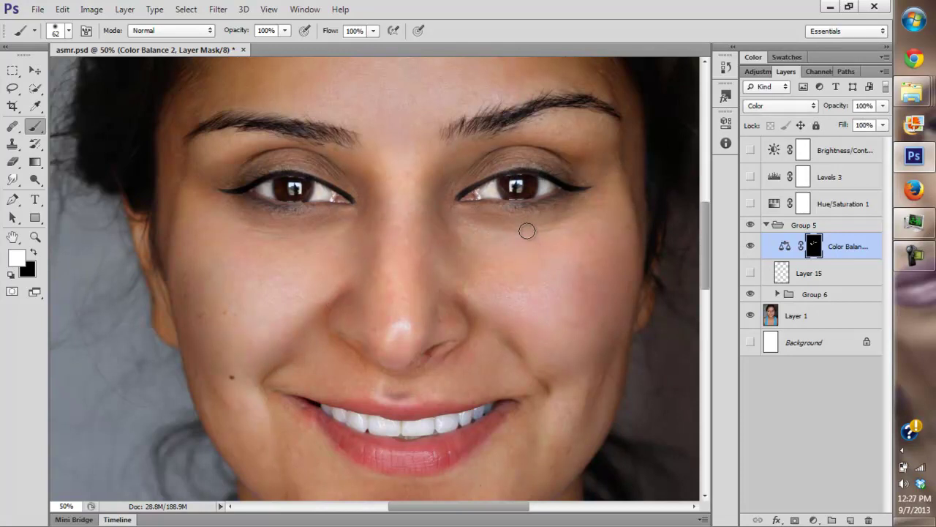
# Paint the Color Balance correction under the eyes and around the nose and mouth, comparing with the layer hidden.
pyautogui.moveTo(705, 253)
pyautogui.mouseDown()
pyautogui.moveTo(705, 280)
pyautogui.moveTo(705, 263)
pyautogui.mouseUp()
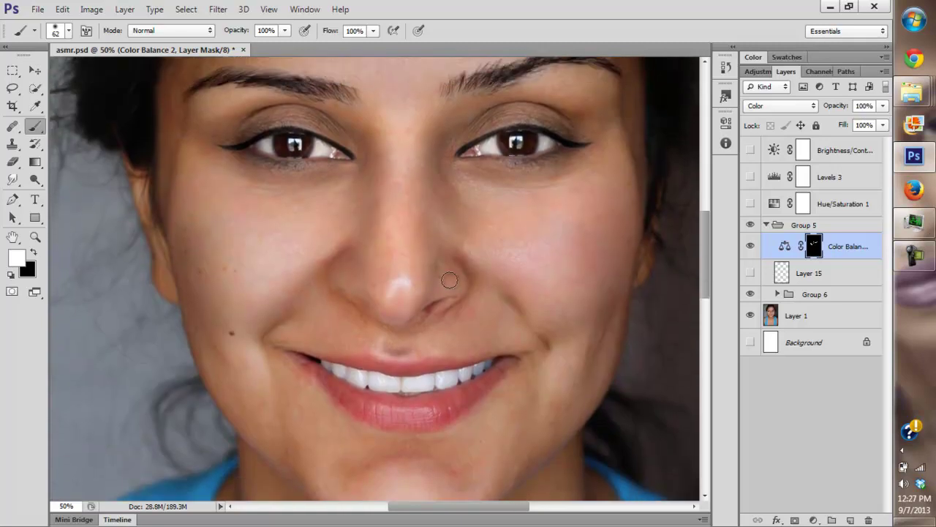
pyautogui.click(748, 248)
pyautogui.click(749, 249)
pyautogui.moveTo(707, 281); pyautogui.dragTo(705, 302)
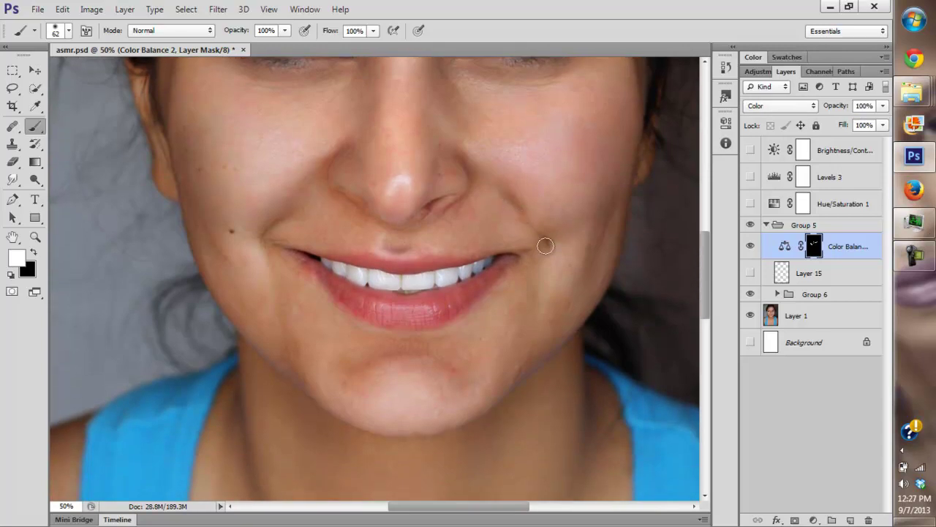
pyautogui.moveTo(707, 254); pyautogui.dragTo(707, 235)
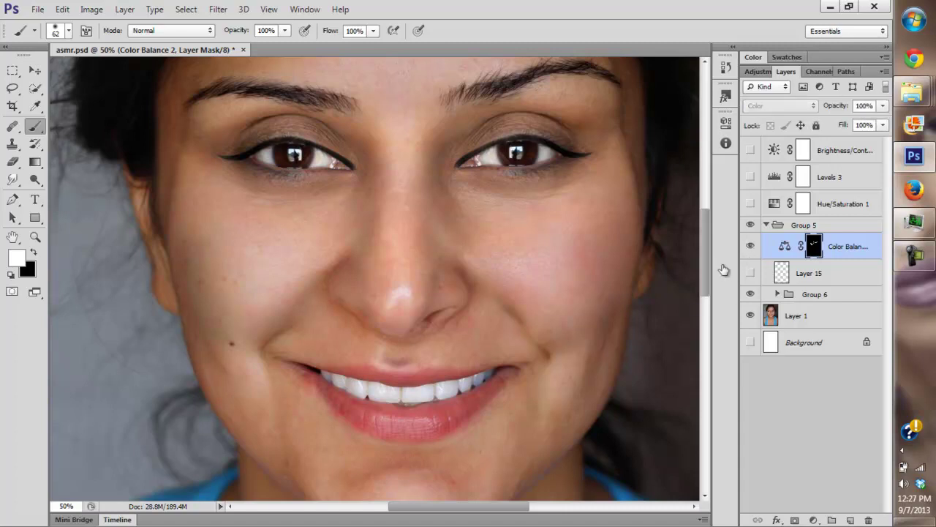
# Extend the Color Balance mask painting over the eyelids and toggle the layer to compare.
pyautogui.scroll(3, 693, 297)
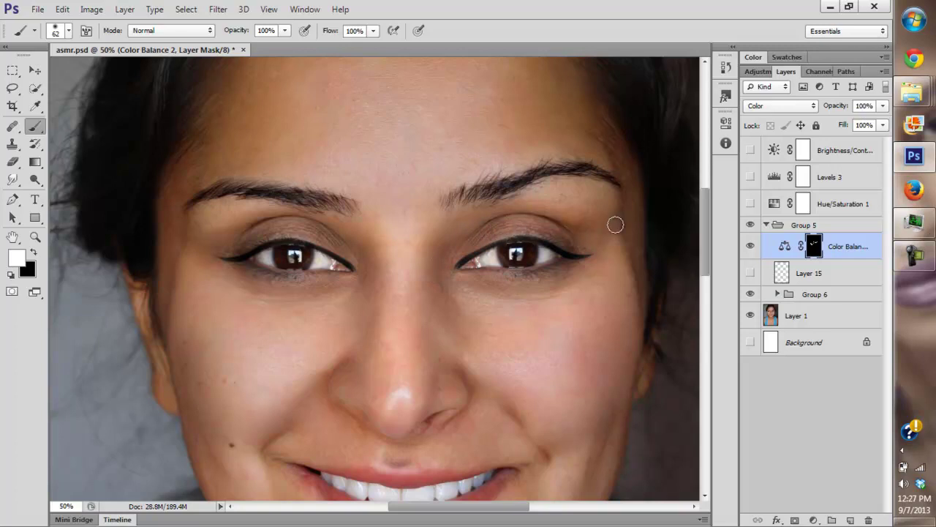
pyautogui.scroll(2, 659, 248)
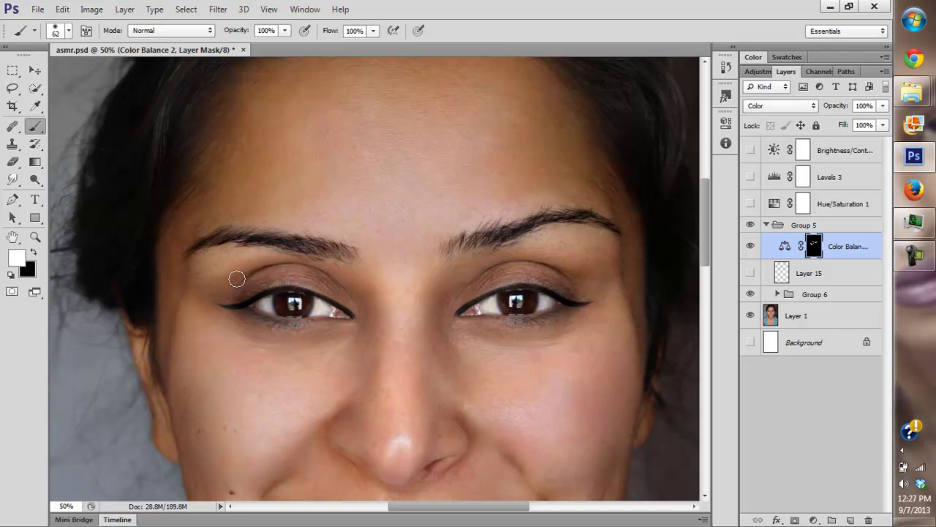
pyautogui.click(750, 246)
pyautogui.click(750, 249)
# Paint white on the Color Balance mask over the side of the forehead with a 158 px brush, keeping that mask selected.
pyautogui.scroll(1, 702, 249)
pyautogui.scroll(3, 708, 240)
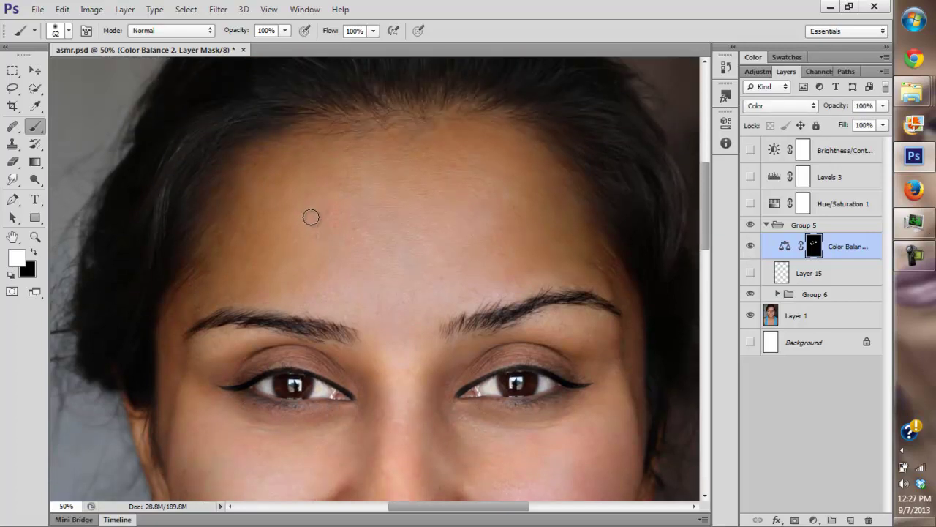
pyautogui.rightClick(633, 245)
pyautogui.moveTo(698, 274); pyautogui.dragTo(731, 273)
pyautogui.moveTo(579, 270)
pyautogui.mouseDown()
pyautogui.moveTo(545, 185)
pyautogui.moveTo(578, 253)
pyautogui.mouseUp()
pyautogui.click(746, 254)
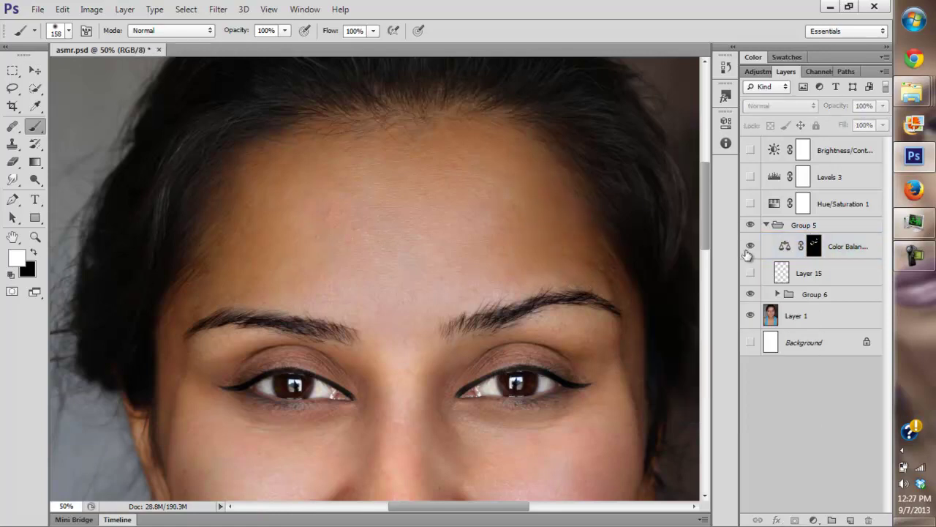
pyautogui.click(755, 247)
pyautogui.click(815, 246)
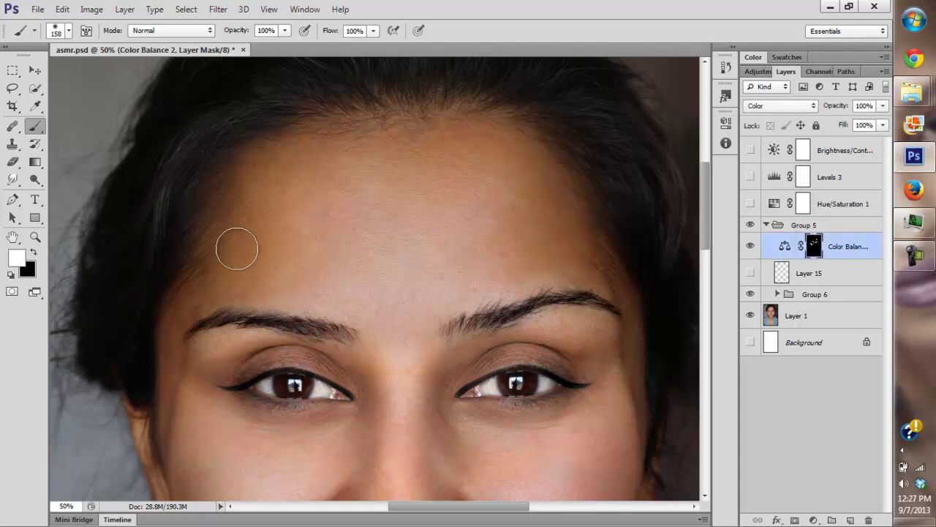
# Compare the face up close and the whole portrait with the existing Color Balance layer hidden and shown.
pyautogui.moveTo(707, 208)
pyautogui.mouseDown()
pyautogui.moveTo(708, 295)
pyautogui.moveTo(707, 234)
pyautogui.mouseUp()
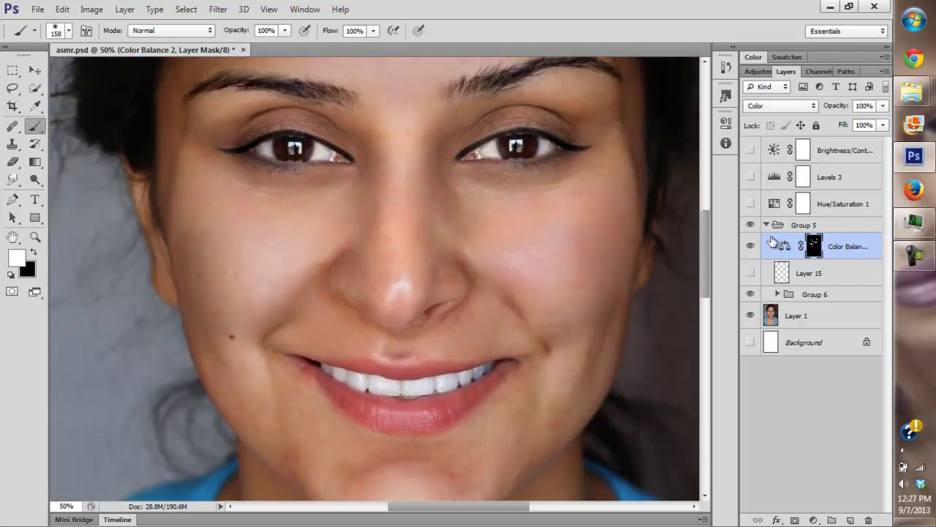
pyautogui.click(749, 246)
pyautogui.click(750, 247)
pyautogui.click(36, 238)
pyautogui.click(407, 30)
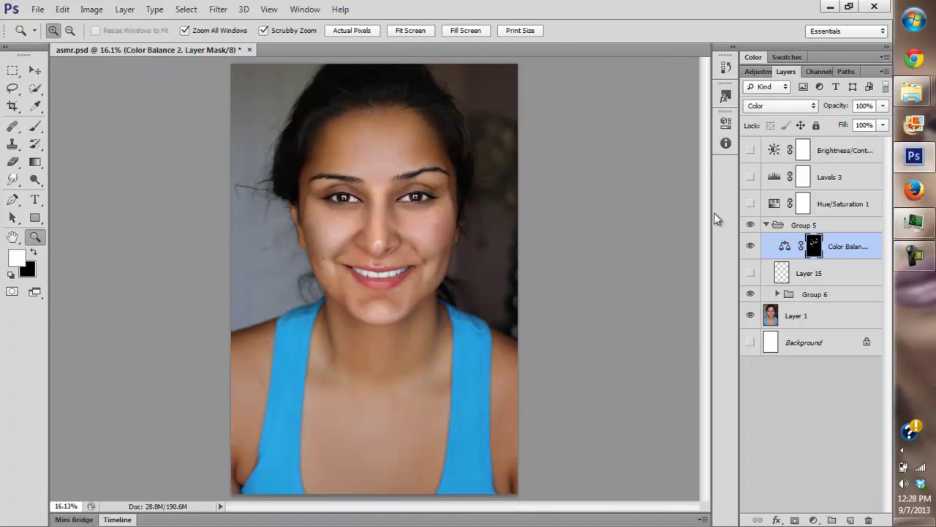
pyautogui.click(750, 247)
pyautogui.click(361, 270)
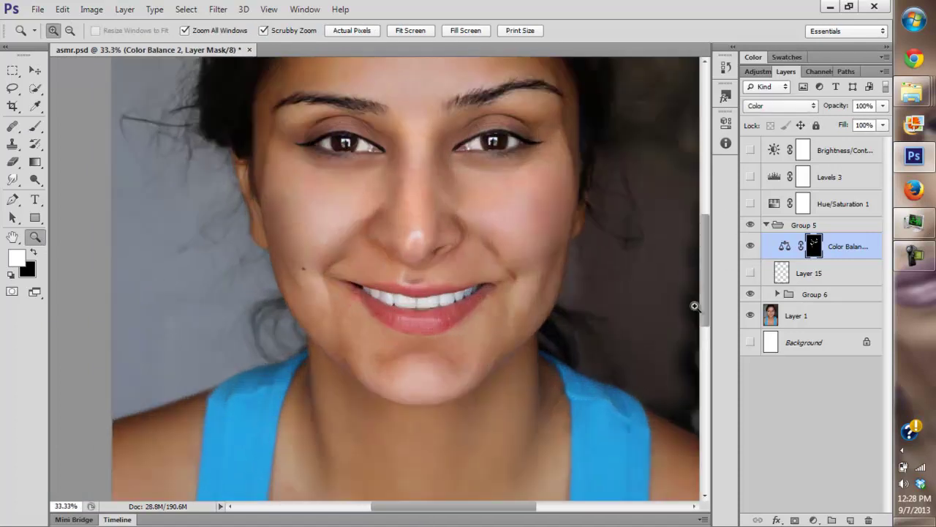
pyautogui.scroll(3, 707, 296)
pyautogui.click(750, 246)
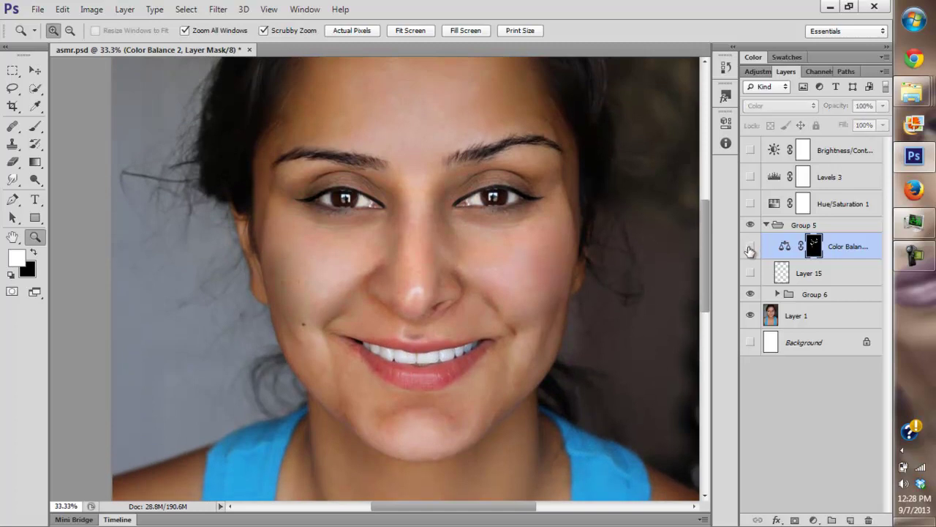
# Add another Color Balance adjustment layer with midtones set to +10 toward green and -8 toward yellow, and check its effect.
pyautogui.click(813, 519)
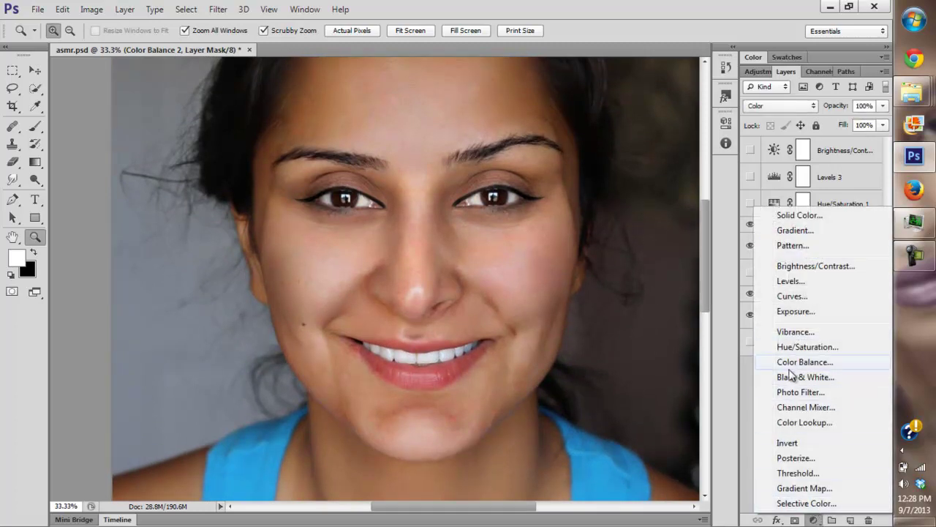
pyautogui.click(797, 361)
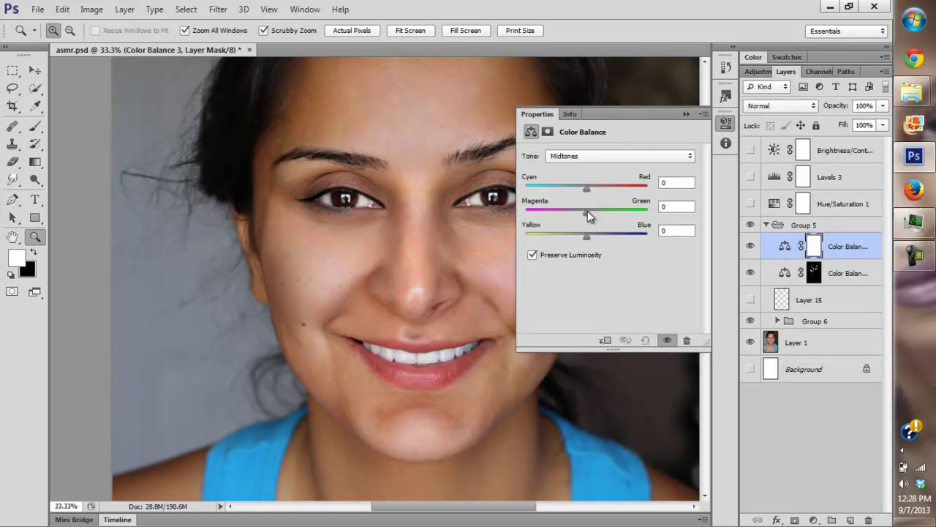
pyautogui.moveTo(587, 211); pyautogui.dragTo(592, 206)
pyautogui.click(685, 116)
pyautogui.click(749, 247)
pyautogui.click(801, 249)
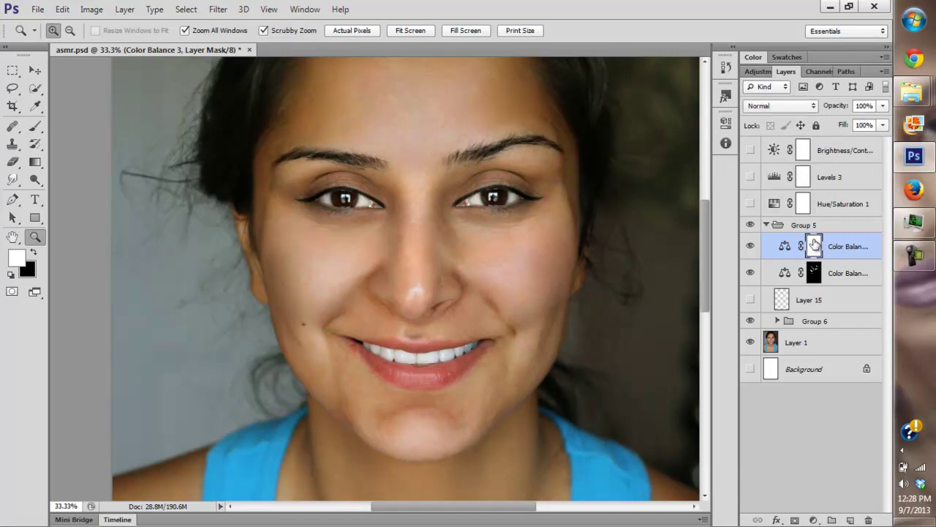
# Set the new Color Balance layer's blend mode to Color and compare the image with the layer hidden.
pyautogui.click(779, 106)
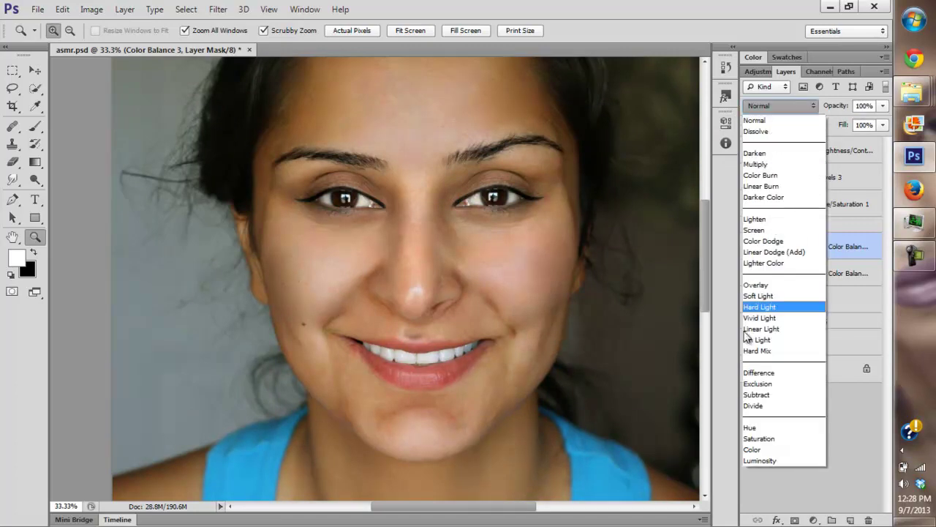
pyautogui.click(752, 449)
pyautogui.click(749, 246)
pyautogui.click(749, 247)
# Reduce the midtone green shift in the new Color Balance layer, with the Brush tool active.
pyautogui.click(35, 126)
pyautogui.doubleClick(785, 245)
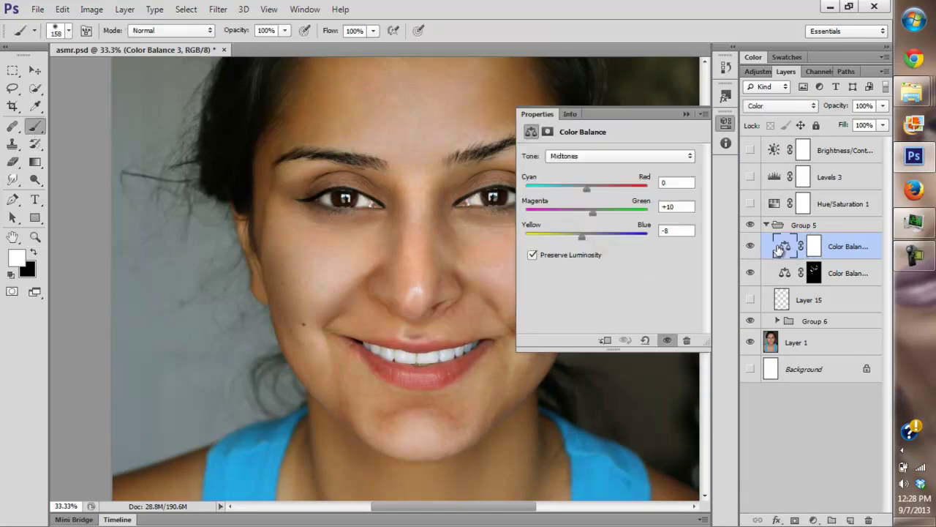
pyautogui.moveTo(593, 212); pyautogui.dragTo(590, 212)
pyautogui.click(686, 113)
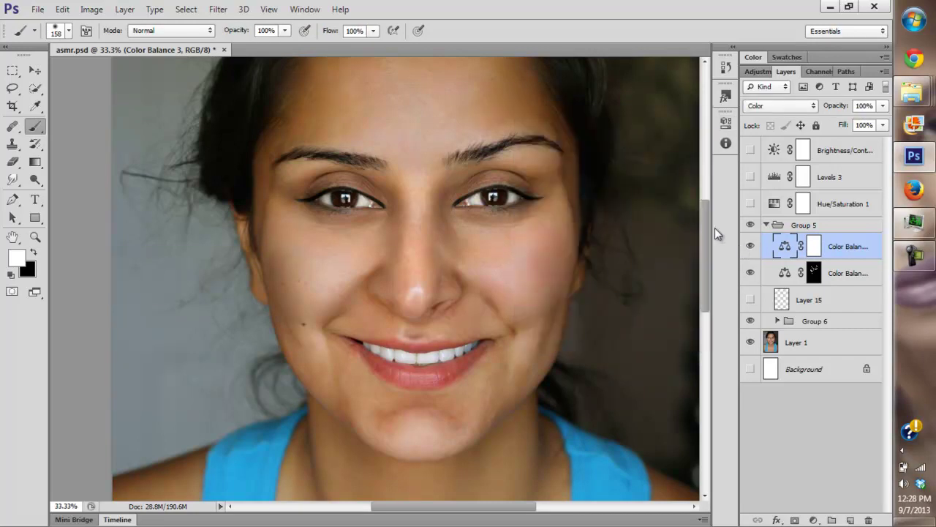
# Invert the new Color Balance layer's mask to black and lower the brush flow to 6%.
pyautogui.click(814, 246)
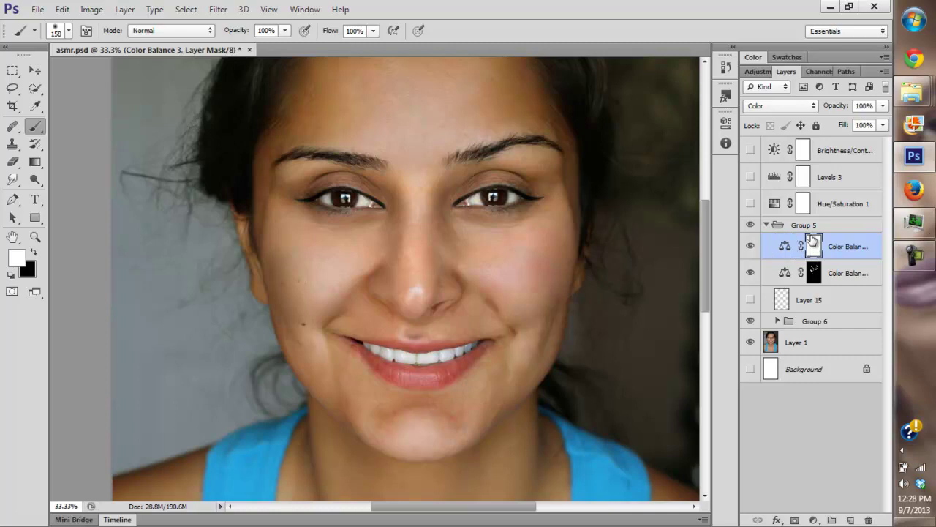
pyautogui.hotkey('ctrl', 'i')
pyautogui.click(372, 31)
pyautogui.moveTo(369, 44); pyautogui.dragTo(307, 46)
# Paint white on the new Color Balance mask below both eyes and toggle the layer to check the correction.
pyautogui.moveTo(326, 229)
pyautogui.mouseDown()
pyautogui.moveTo(301, 227)
pyautogui.moveTo(329, 240)
pyautogui.moveTo(300, 237)
pyautogui.moveTo(338, 253)
pyautogui.moveTo(359, 236)
pyautogui.moveTo(347, 285)
pyautogui.moveTo(369, 266)
pyautogui.moveTo(297, 310)
pyautogui.moveTo(282, 298)
pyautogui.moveTo(276, 248)
pyautogui.moveTo(315, 232)
pyautogui.moveTo(301, 217)
pyautogui.moveTo(376, 226)
pyautogui.moveTo(414, 251)
pyautogui.moveTo(412, 286)
pyautogui.moveTo(414, 274)
pyautogui.moveTo(400, 293)
pyautogui.moveTo(383, 288)
pyautogui.moveTo(370, 312)
pyautogui.moveTo(362, 303)
pyautogui.moveTo(389, 302)
pyautogui.moveTo(351, 299)
pyautogui.moveTo(363, 280)
pyautogui.moveTo(500, 297)
pyautogui.moveTo(504, 307)
pyautogui.moveTo(485, 292)
pyautogui.moveTo(503, 301)
pyautogui.moveTo(537, 251)
pyautogui.moveTo(536, 273)
pyautogui.moveTo(516, 301)
pyautogui.moveTo(550, 284)
pyautogui.moveTo(546, 263)
pyautogui.moveTo(511, 247)
pyautogui.moveTo(498, 263)
pyautogui.moveTo(479, 253)
pyautogui.moveTo(499, 228)
pyautogui.mouseUp()
pyautogui.click(750, 246)
pyautogui.click(749, 246)
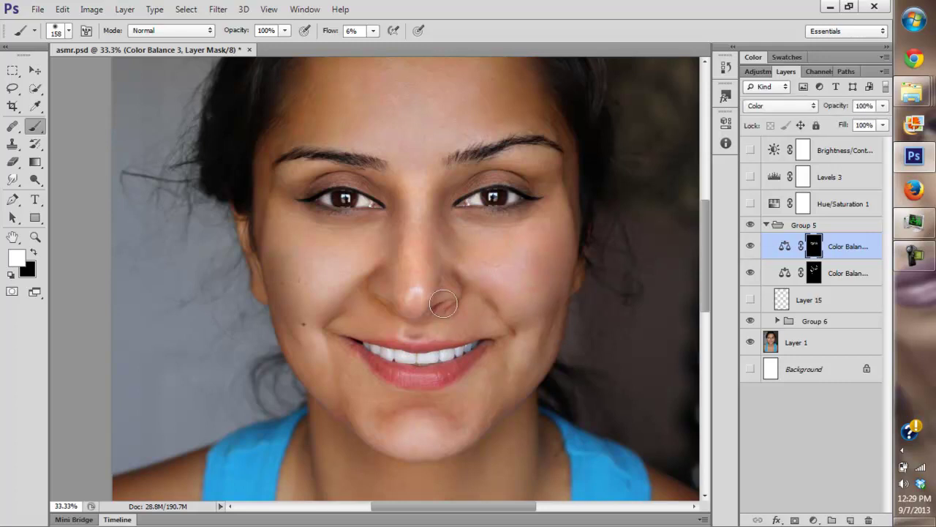
# Brush the new Color Balance correction softly over the chin and the middle of the forehead.
pyautogui.moveTo(452, 410)
pyautogui.mouseDown()
pyautogui.moveTo(441, 430)
pyautogui.moveTo(420, 426)
pyautogui.moveTo(419, 409)
pyautogui.moveTo(392, 427)
pyautogui.moveTo(443, 415)
pyautogui.moveTo(449, 426)
pyautogui.moveTo(388, 420)
pyautogui.moveTo(435, 412)
pyautogui.mouseUp()
pyautogui.scroll(3, 680, 270)
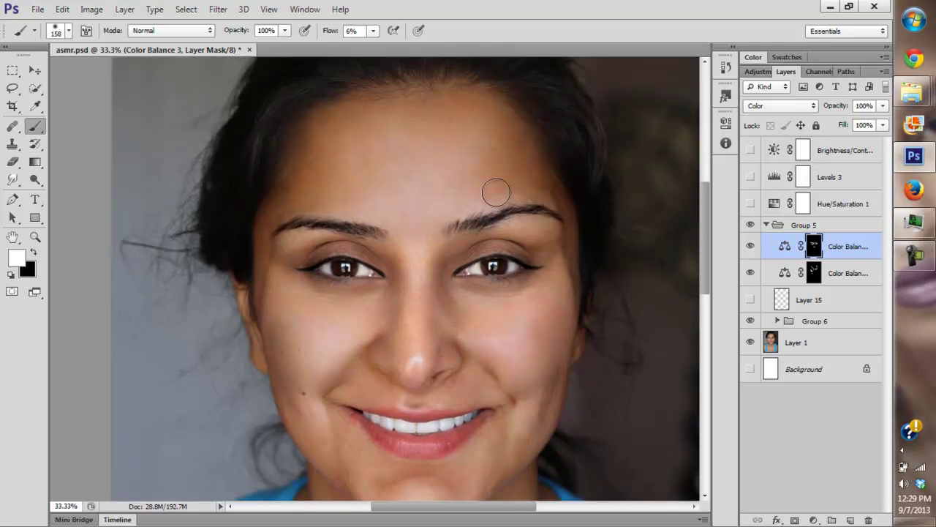
pyautogui.moveTo(404, 138); pyautogui.dragTo(460, 166)
pyautogui.scroll(-4, 691, 278)
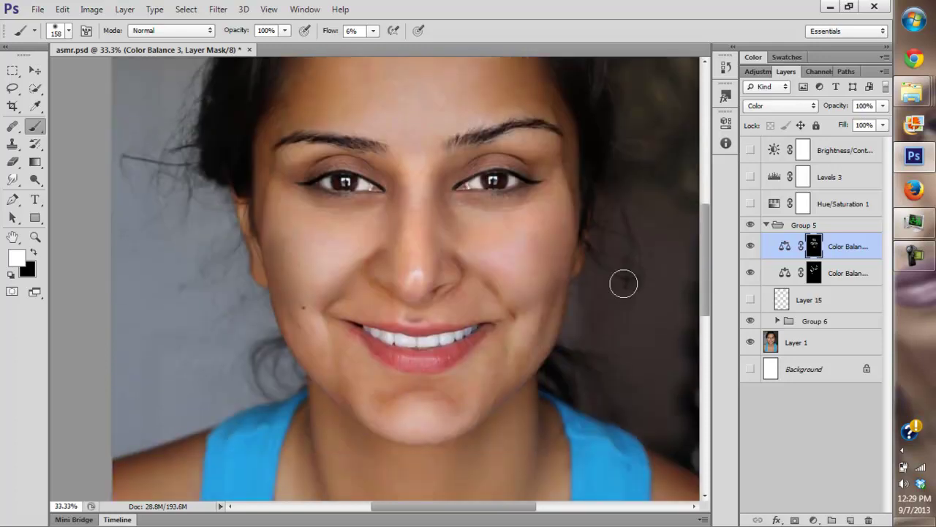
# Extend the mask painting along the side of the nose, over one eyelid and onto the cheek.
pyautogui.moveTo(385, 256)
pyautogui.mouseDown()
pyautogui.moveTo(376, 218)
pyautogui.moveTo(394, 206)
pyautogui.mouseUp()
pyautogui.moveTo(450, 168)
pyautogui.mouseDown()
pyautogui.moveTo(498, 158)
pyautogui.moveTo(472, 161)
pyautogui.moveTo(549, 156)
pyautogui.moveTo(540, 140)
pyautogui.moveTo(504, 169)
pyautogui.mouseUp()
pyautogui.moveTo(519, 317)
pyautogui.mouseDown()
pyautogui.moveTo(551, 274)
pyautogui.moveTo(517, 278)
pyautogui.mouseUp()
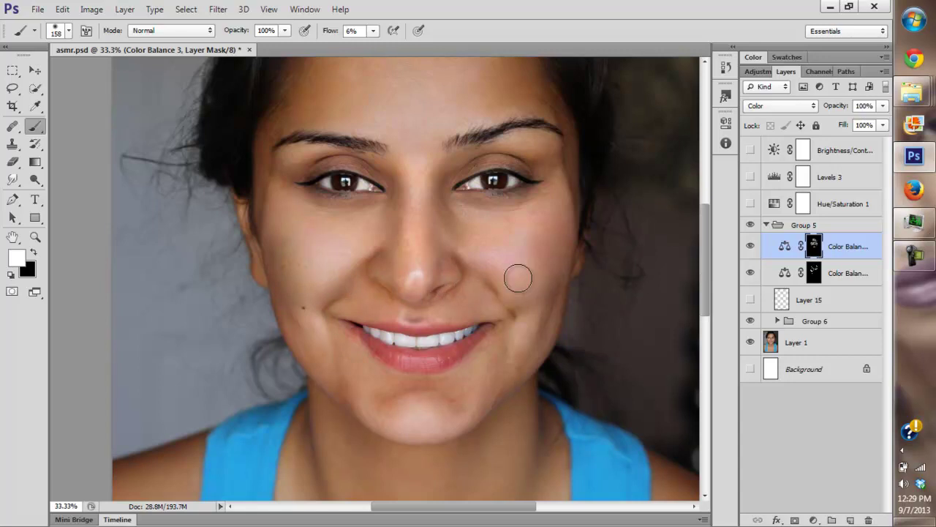
# Compare the face and the full portrait with and without the new color correction.
pyautogui.click(750, 246)
pyautogui.click(750, 247)
pyautogui.click(37, 240)
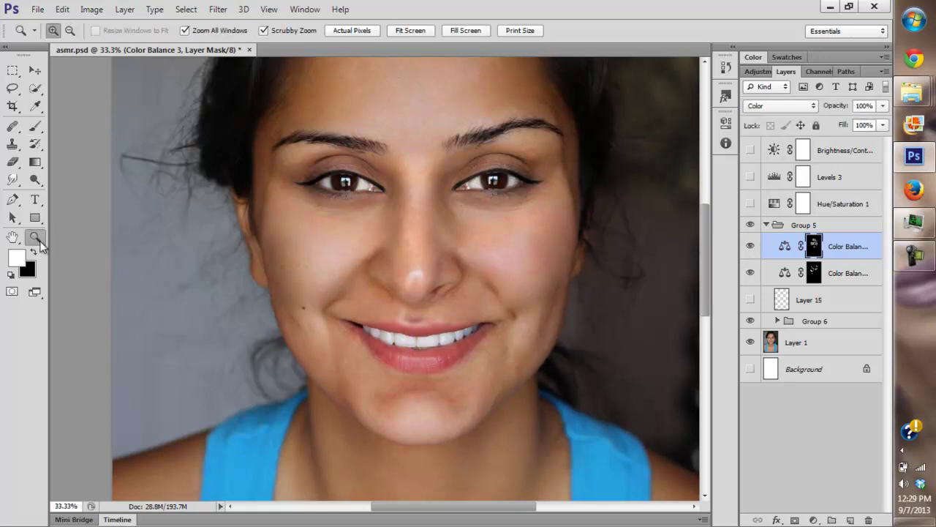
pyautogui.click(401, 30)
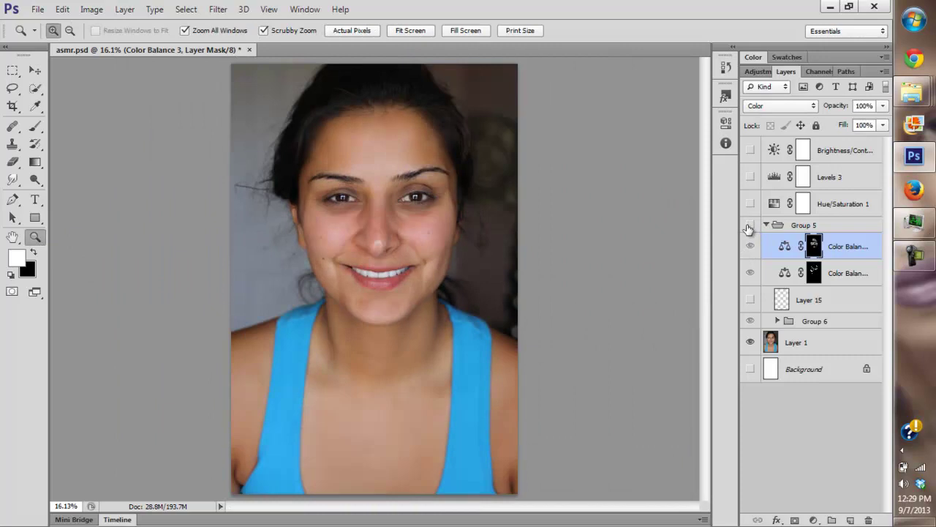
pyautogui.click(751, 247)
pyautogui.click(751, 247)
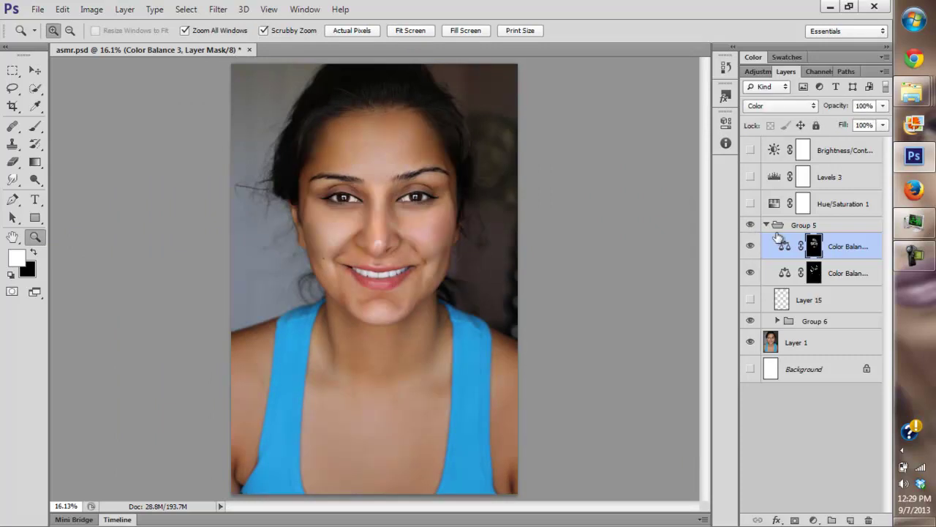
# Group the two Color Balance layers and save the document, accepting the nested layer groups notice.
pyautogui.keyDown('shift'); pyautogui.click(838, 268); pyautogui.keyUp('shift')
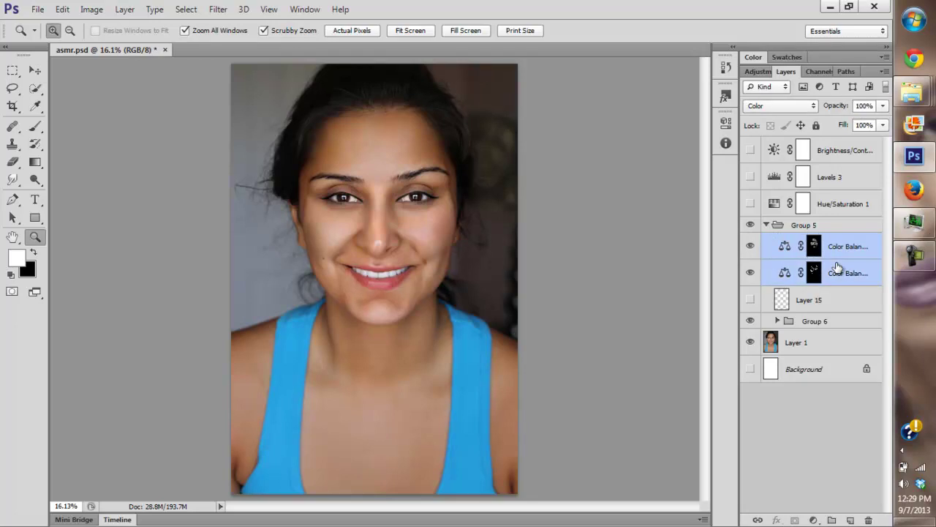
pyautogui.hotkey('ctrl', 'g')
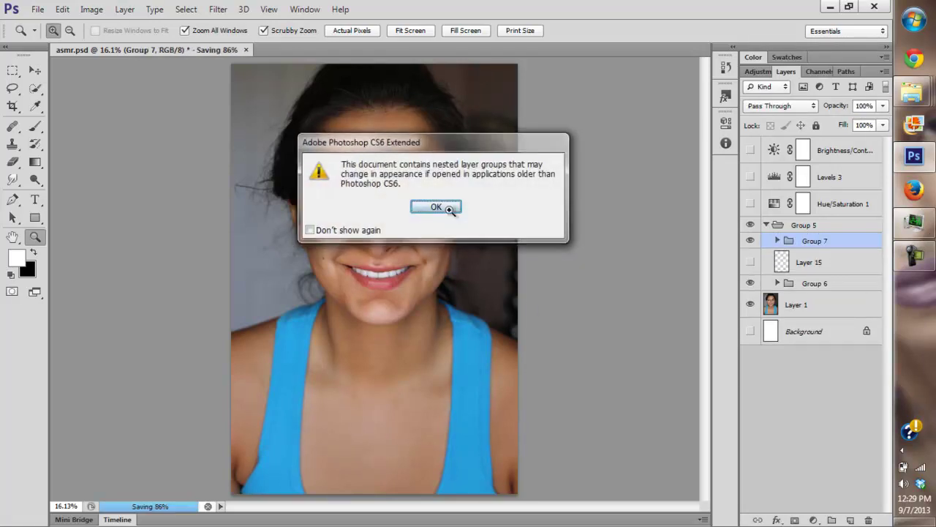
pyautogui.click(434, 208)
# Toggle the visibility of Group 7 repeatedly to compare the skin color before and after the grouped corrections.
pyautogui.click(749, 242)
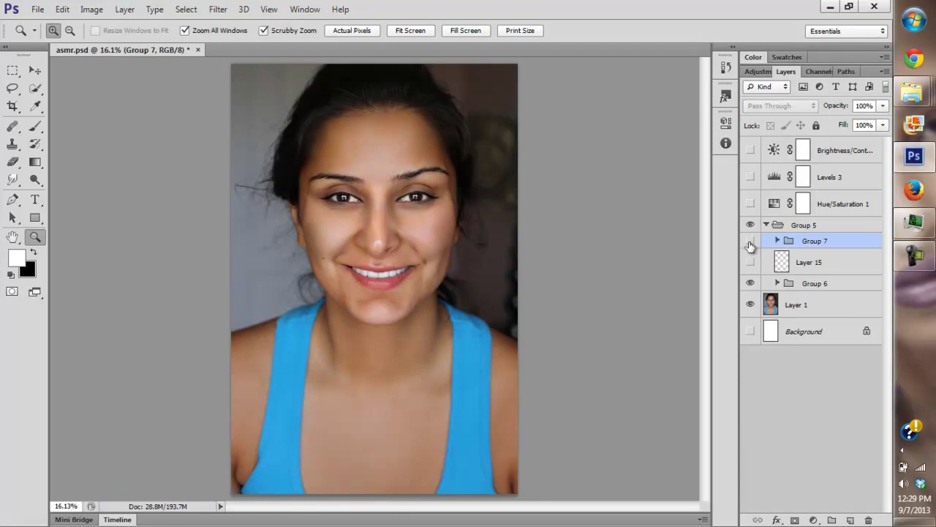
pyautogui.click(749, 241)
pyautogui.click(750, 242)
pyautogui.click(749, 241)
pyautogui.click(750, 241)
pyautogui.click(750, 241)
pyautogui.click(750, 240)
pyautogui.click(750, 242)
pyautogui.click(751, 242)
pyautogui.click(751, 242)
pyautogui.click(777, 405)
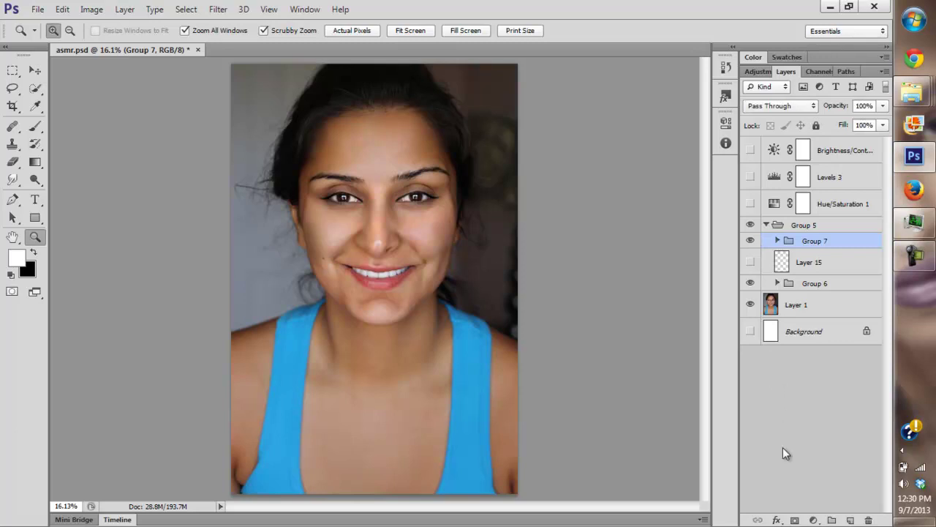
# Add a Vibrance adjustment layer above all layers with vibrance -21 and saturation +19.
pyautogui.click(813, 519)
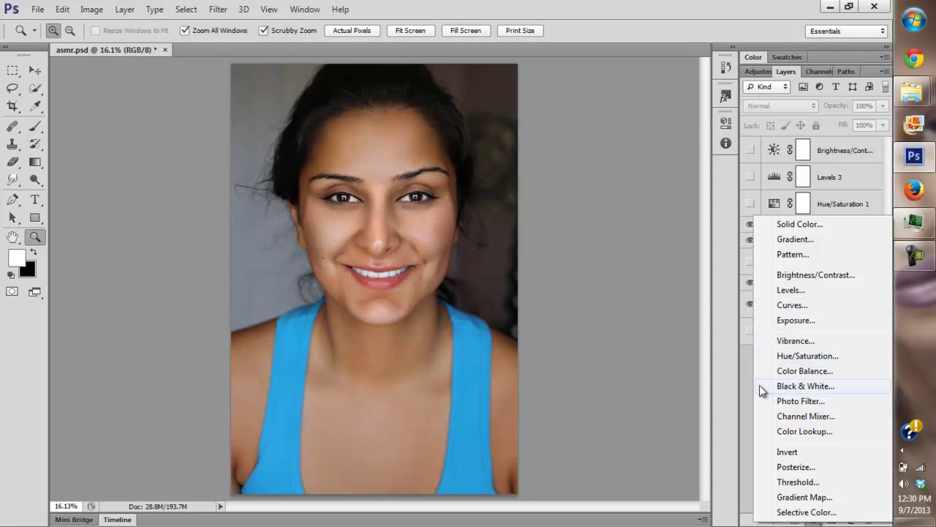
pyautogui.click(791, 341)
pyautogui.moveTo(600, 170); pyautogui.dragTo(589, 171)
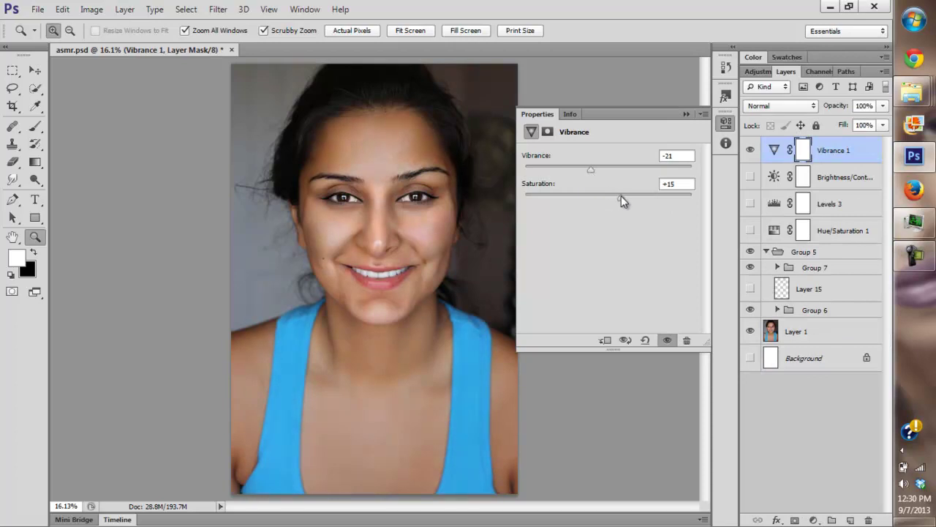
pyautogui.moveTo(623, 196); pyautogui.dragTo(625, 196)
pyautogui.click(686, 115)
# Set the Vibrance layer's blend mode to Color, comparing the portrait with the layer hidden before and after the change.
pyautogui.click(750, 150)
pyautogui.click(750, 150)
pyautogui.click(750, 150)
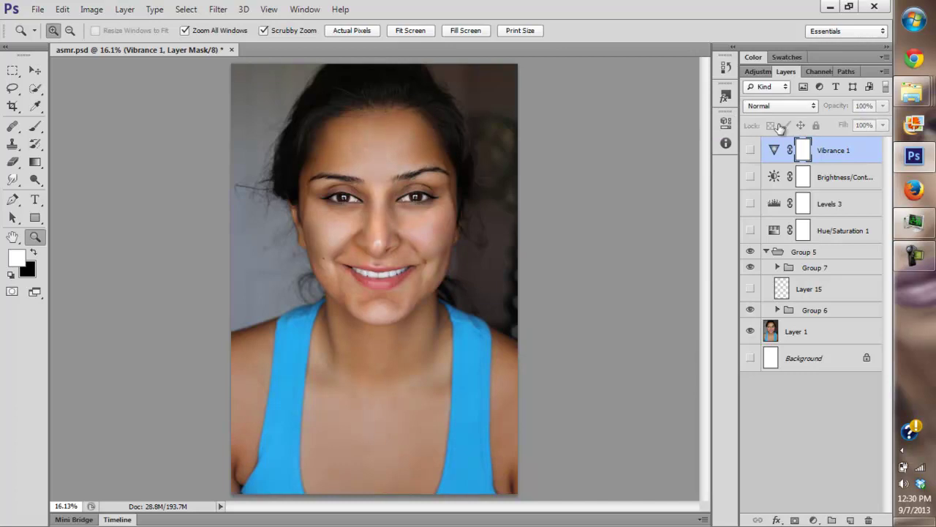
pyautogui.click(749, 150)
pyautogui.click(780, 106)
pyautogui.click(752, 449)
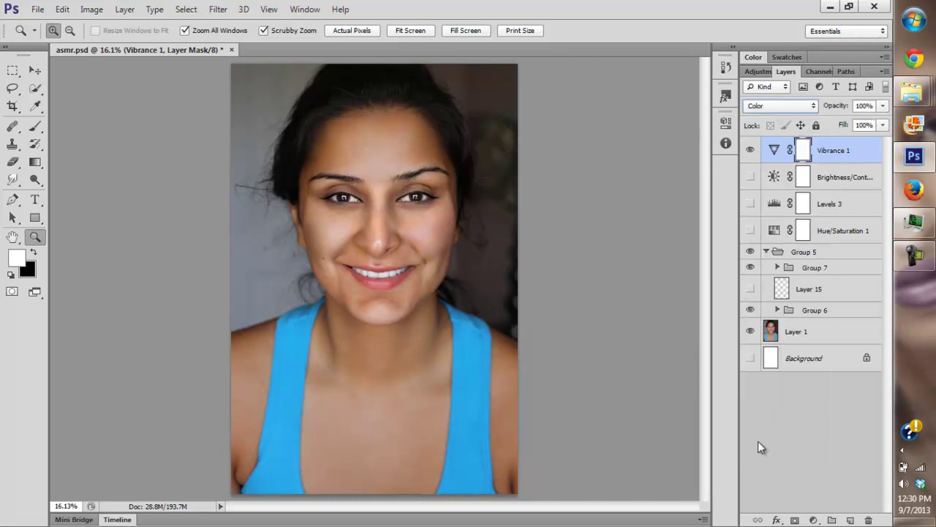
pyautogui.click(747, 151)
pyautogui.click(747, 151)
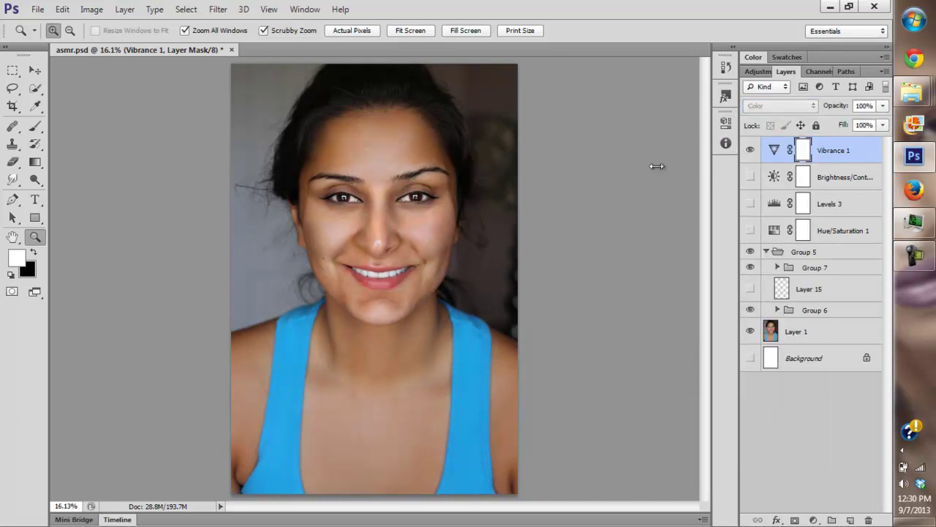
# Examine the face up close with the Vibrance layer hidden and shown.
pyautogui.moveTo(353, 228); pyautogui.dragTo(391, 210)
pyautogui.scroll(-2, 701, 277)
pyautogui.click(364, 210)
pyautogui.click(363, 210)
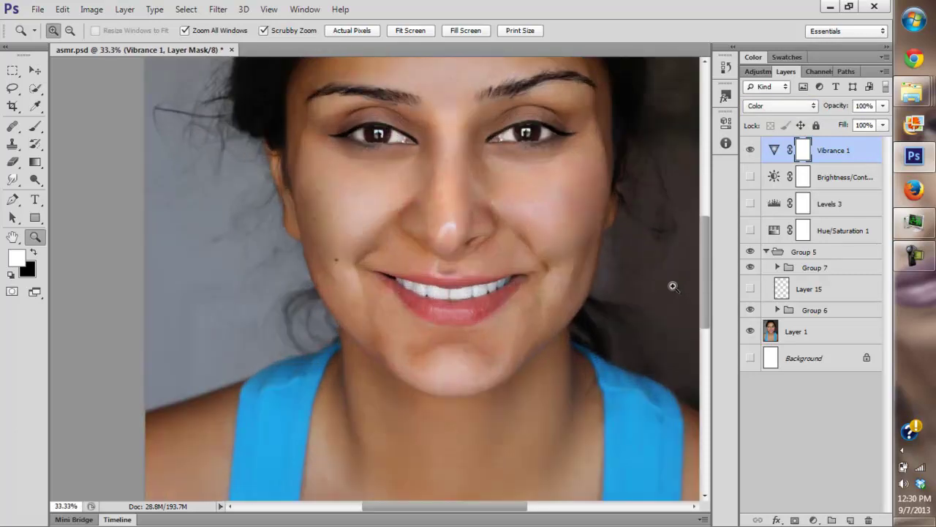
pyautogui.scroll(2, 701, 282)
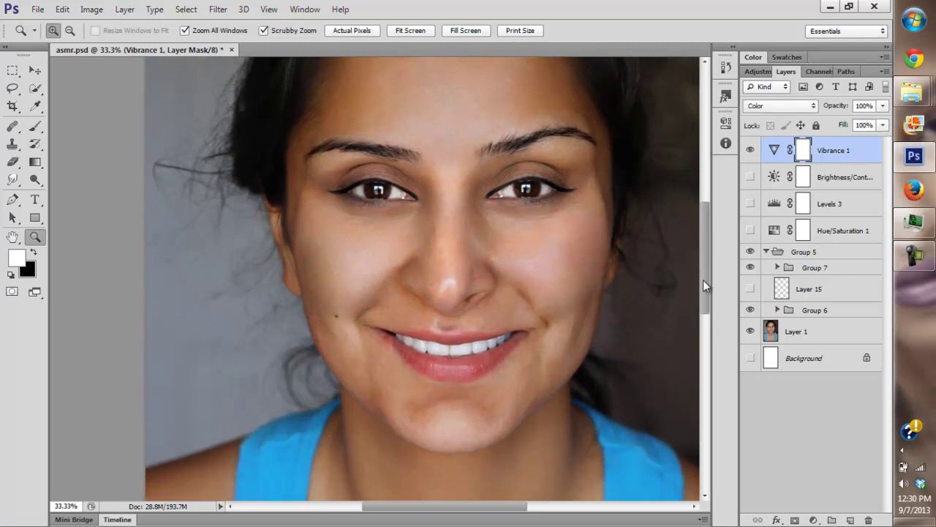
pyautogui.scroll(2, 702, 280)
pyautogui.click(750, 151)
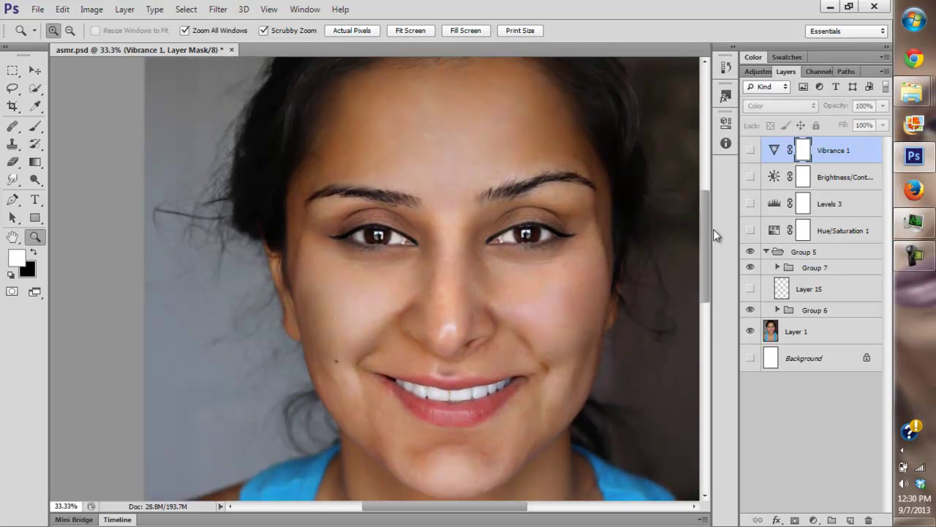
pyautogui.scroll(-2, 703, 234)
pyautogui.click(749, 151)
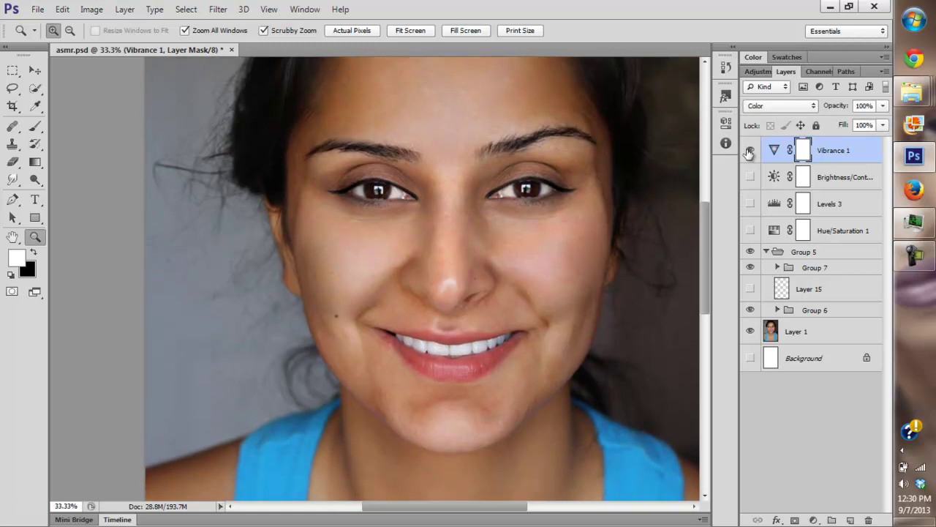
pyautogui.click(750, 150)
pyautogui.click(751, 150)
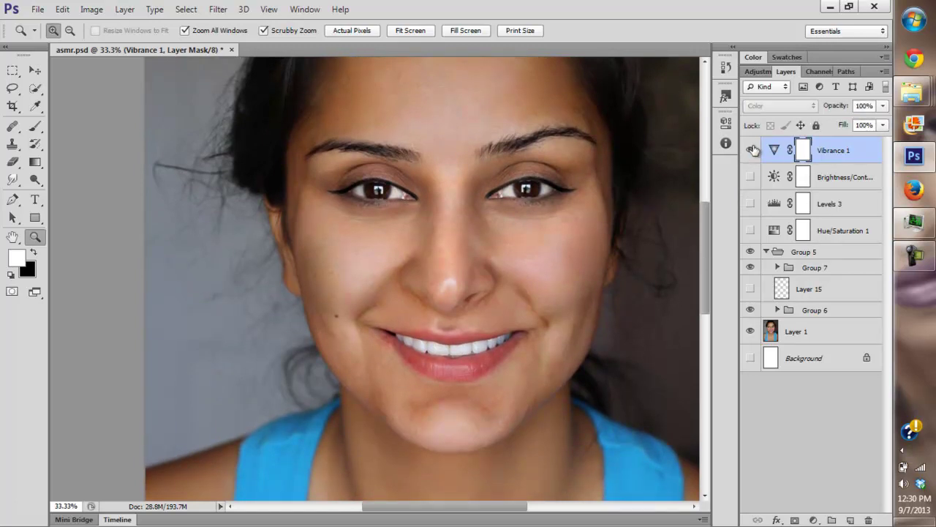
pyautogui.click(751, 151)
# Review the Vibrance layer's settings and compare the whole portrait with that layer hidden and shown.
pyautogui.doubleClick(774, 149)
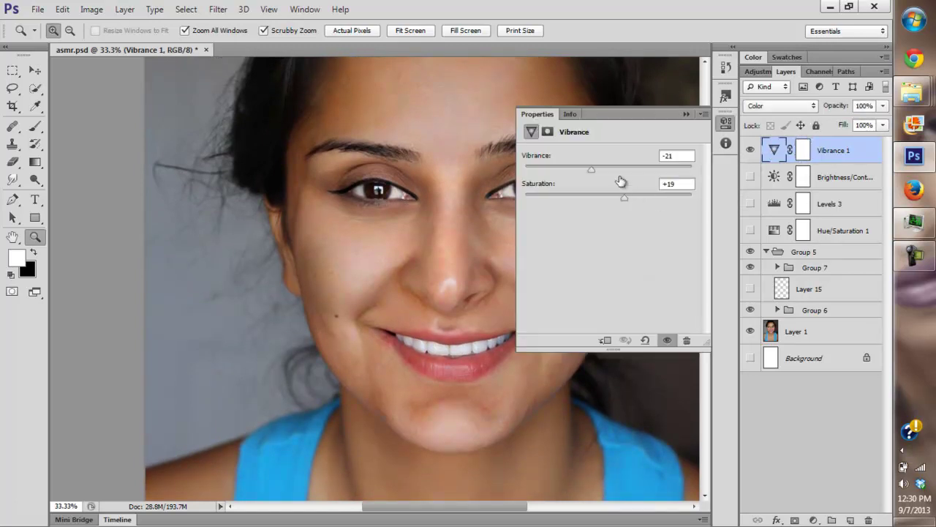
pyautogui.click(685, 115)
pyautogui.moveTo(701, 283); pyautogui.dragTo(702, 246)
pyautogui.click(414, 31)
pyautogui.click(748, 151)
pyautogui.click(749, 150)
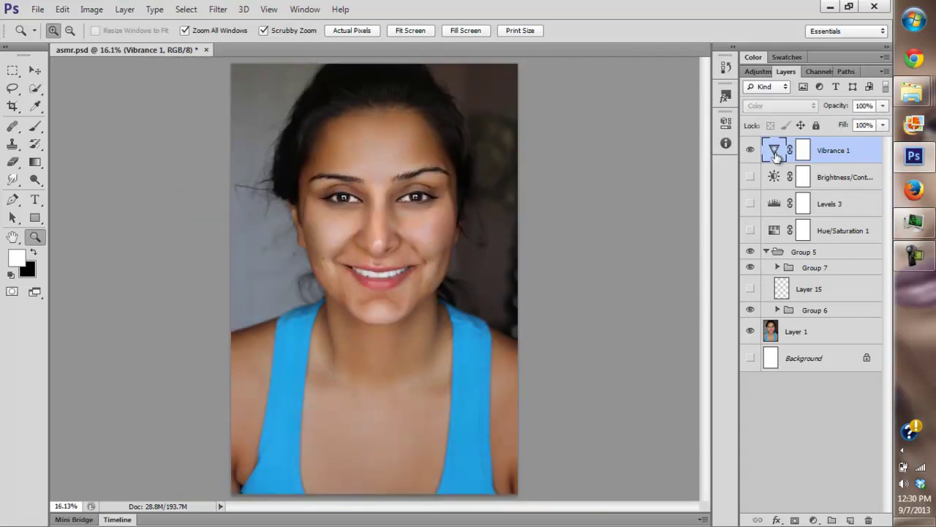
# Set the Vibrance layer to vibrance -40 and saturation +44, comparing the portrait with the layer hidden and shown.
pyautogui.doubleClick(770, 155)
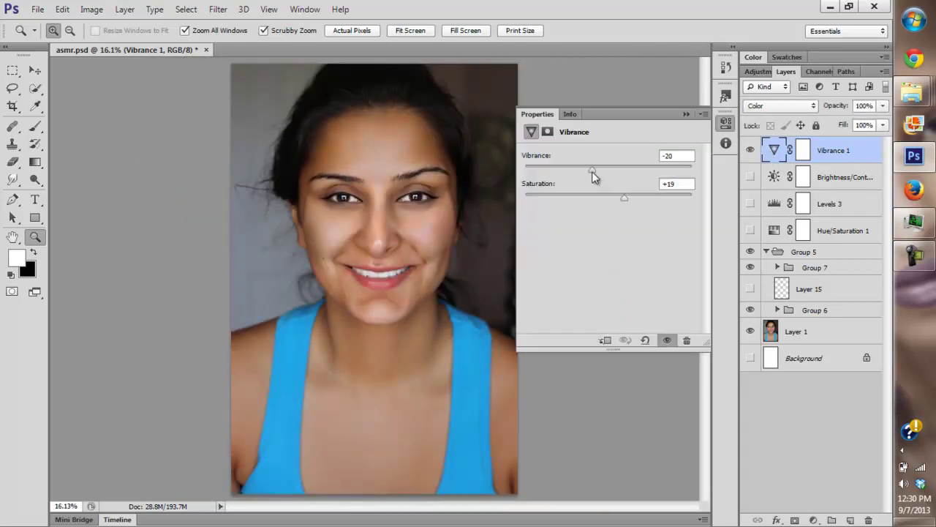
pyautogui.moveTo(562, 173); pyautogui.dragTo(580, 173)
pyautogui.moveTo(626, 197); pyautogui.dragTo(643, 196)
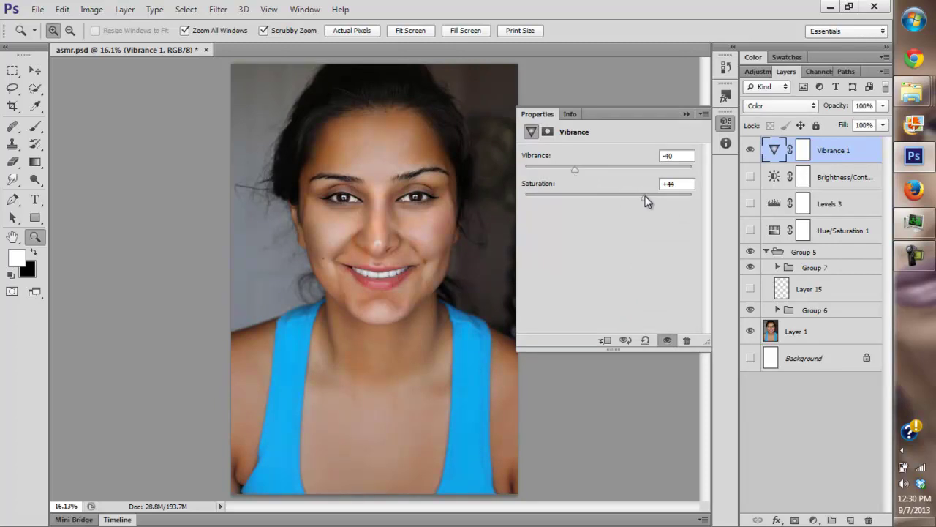
pyautogui.click(686, 114)
pyautogui.click(749, 150)
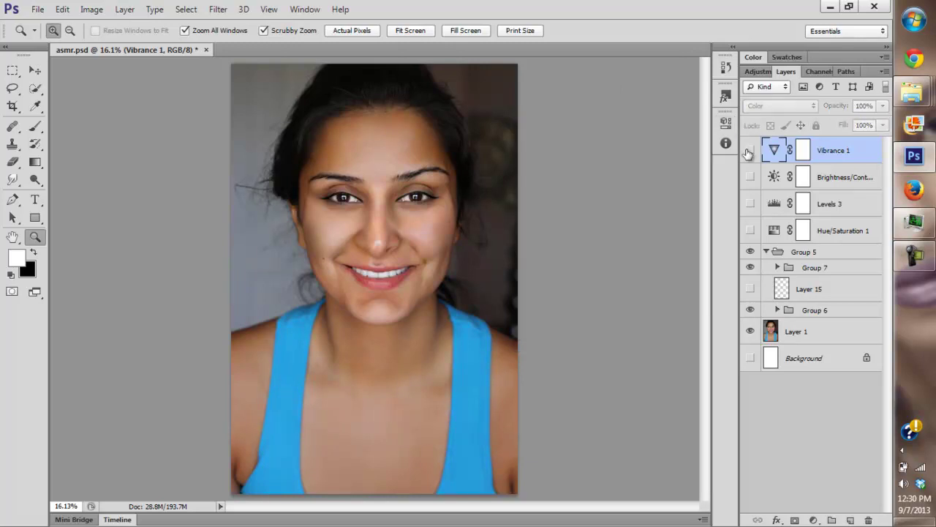
pyautogui.click(765, 106)
pyautogui.click(763, 105)
pyautogui.click(751, 150)
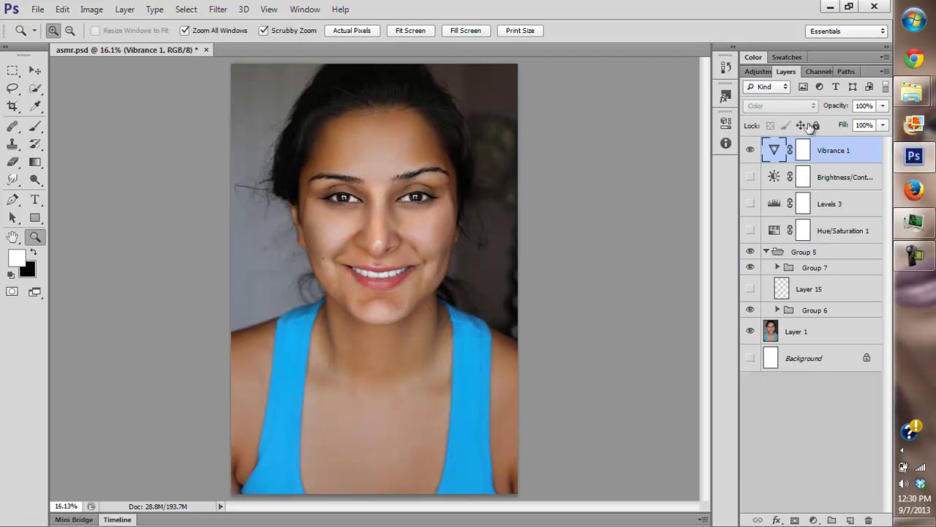
# Reduce the Vibrance layer's opacity to 62% and compare the portrait with the layer hidden and shown.
pyautogui.click(882, 106)
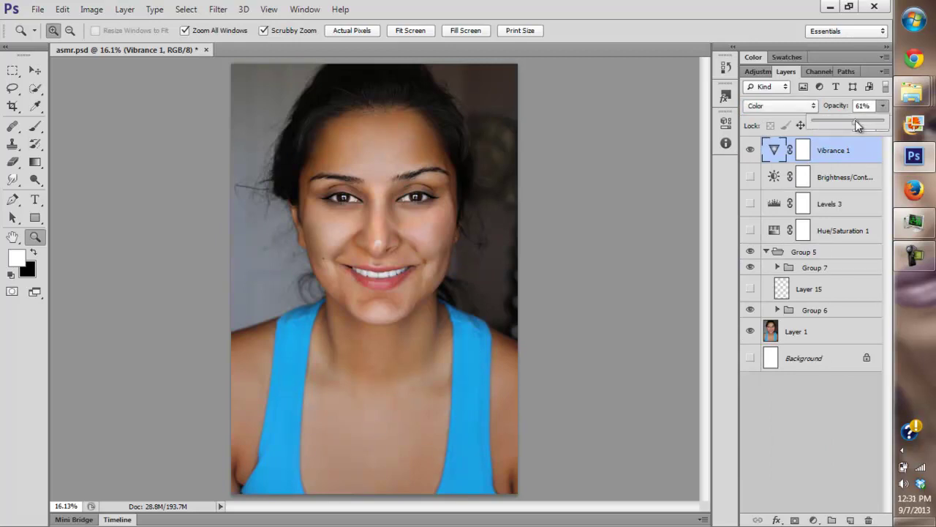
pyautogui.click(770, 159)
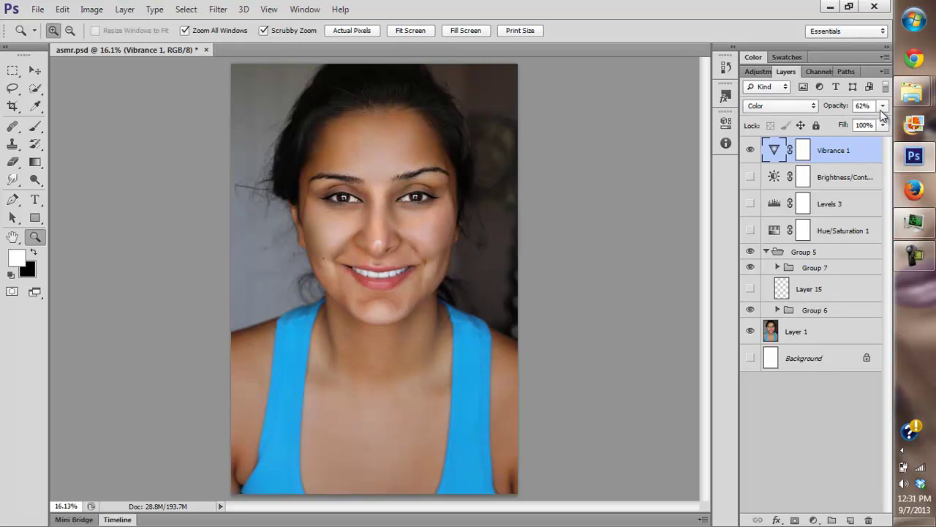
pyautogui.click(749, 152)
pyautogui.click(748, 151)
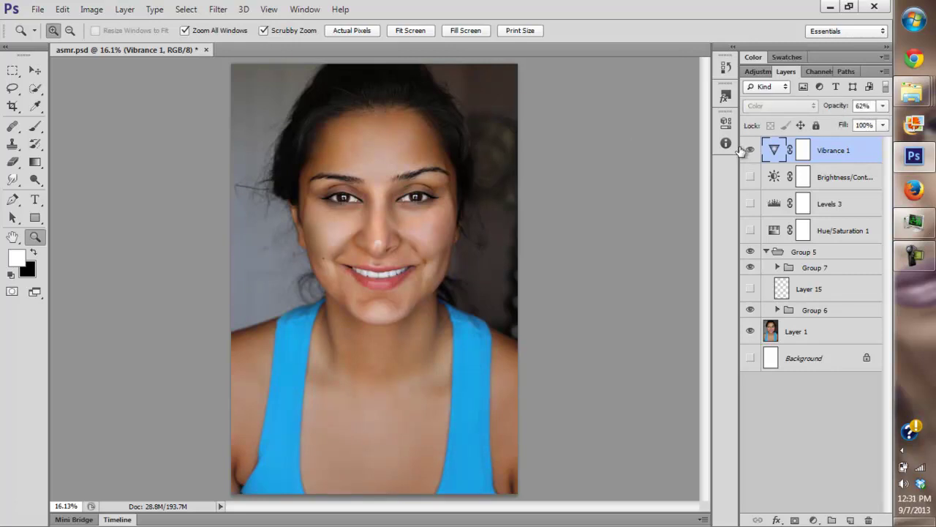
# Strengthen the Vibrance layer's effect to vibrance -83 and saturation +100.
pyautogui.doubleClick(768, 148)
pyautogui.moveTo(552, 174); pyautogui.dragTo(523, 177)
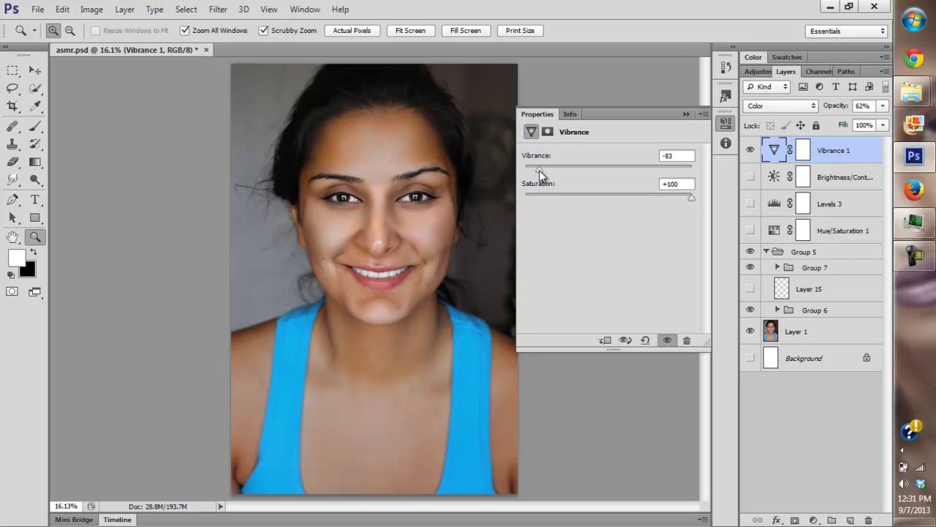
pyautogui.moveTo(540, 170); pyautogui.dragTo(539, 178)
pyautogui.click(695, 114)
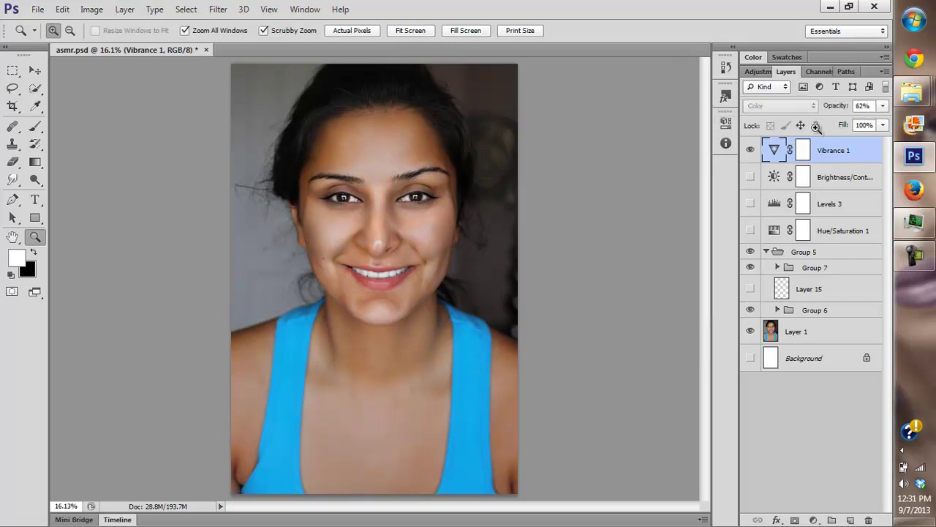
# Set the Vibrance layer's opacity to 36% and check the face up close and in full view.
pyautogui.click(882, 107)
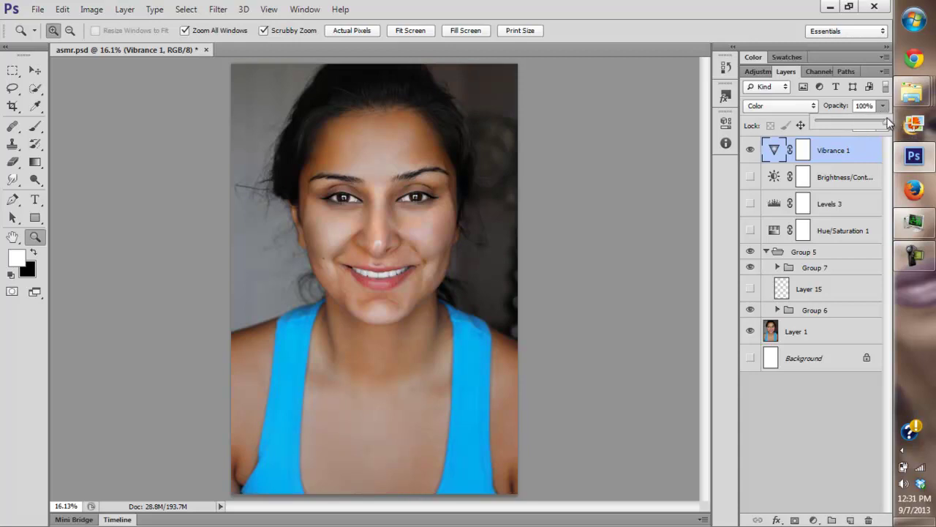
pyautogui.moveTo(857, 123); pyautogui.dragTo(839, 126)
pyautogui.click(752, 151)
pyautogui.click(329, 257)
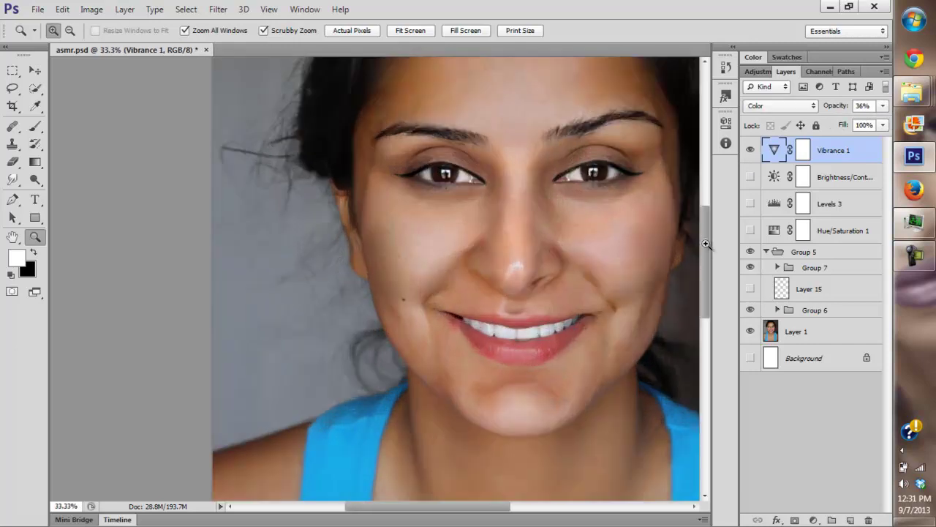
pyautogui.hotkey('ctrl', '-')
pyautogui.click(411, 30)
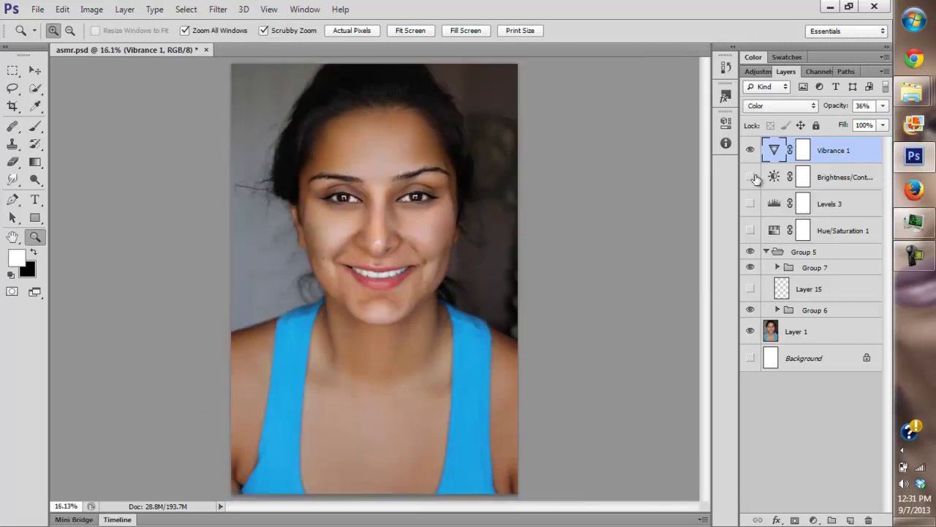
# Compare the whole portrait with the Vibrance layer, Layer 1 and Group 6 hidden and shown.
pyautogui.click(750, 149)
pyautogui.click(750, 150)
pyautogui.click(750, 332)
pyautogui.click(749, 311)
pyautogui.click(749, 311)
pyautogui.click(749, 311)
pyautogui.click(749, 311)
pyautogui.click(751, 151)
# Add a Gradient Map adjustment layer above the Vibrance layer, then hide it to expose the face's real colors.
pyautogui.click(812, 520)
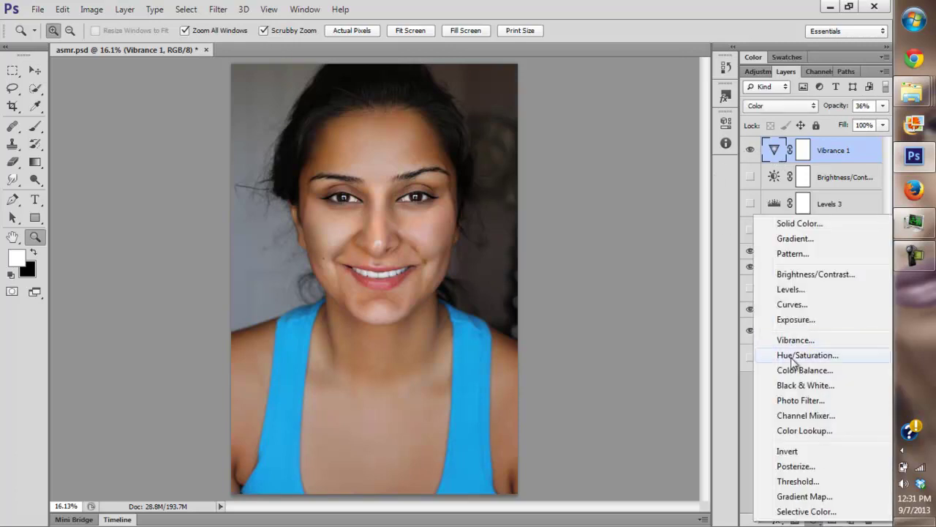
pyautogui.click(801, 496)
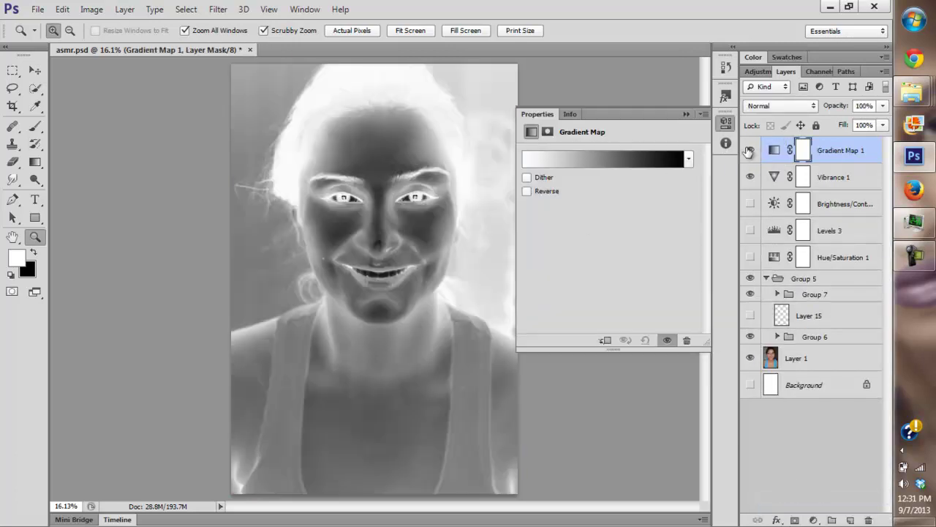
pyautogui.click(749, 150)
pyautogui.moveTo(350, 248); pyautogui.dragTo(430, 291)
pyautogui.moveTo(488, 505); pyautogui.dragTo(504, 499)
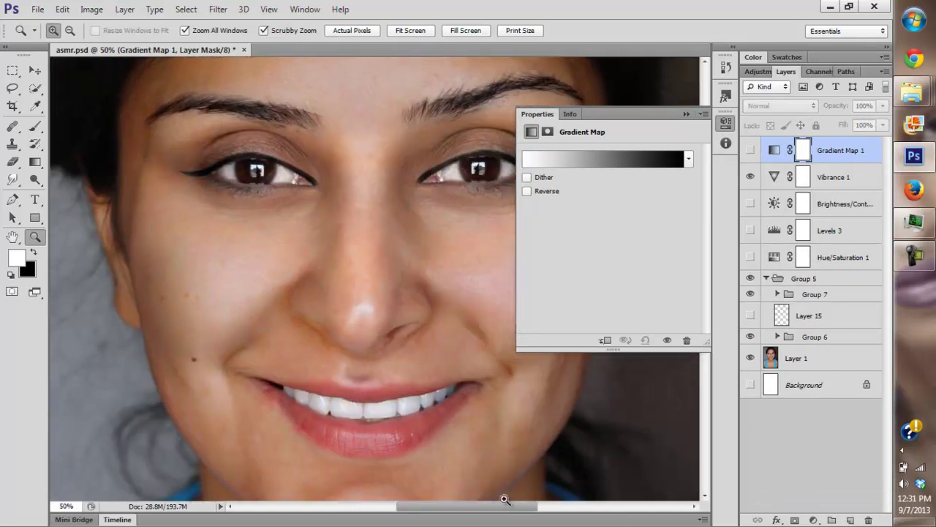
pyautogui.click(751, 150)
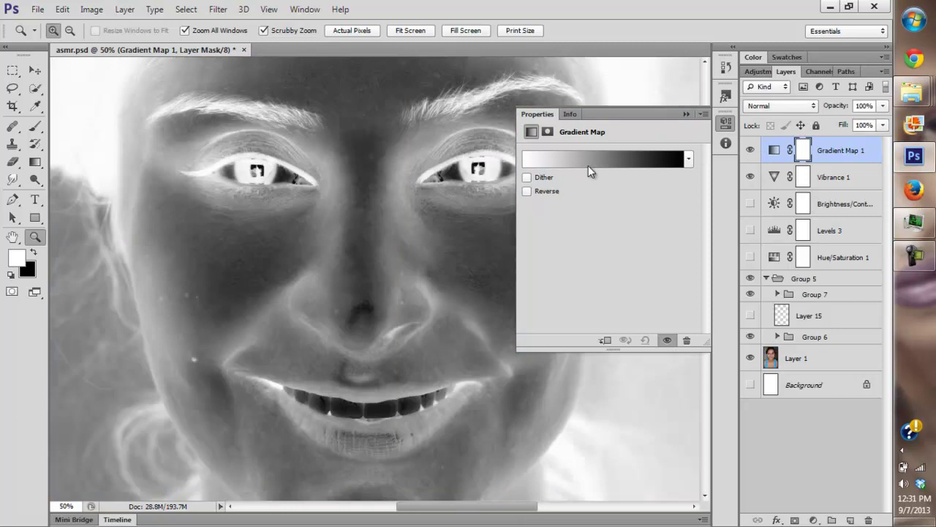
pyautogui.click(541, 161)
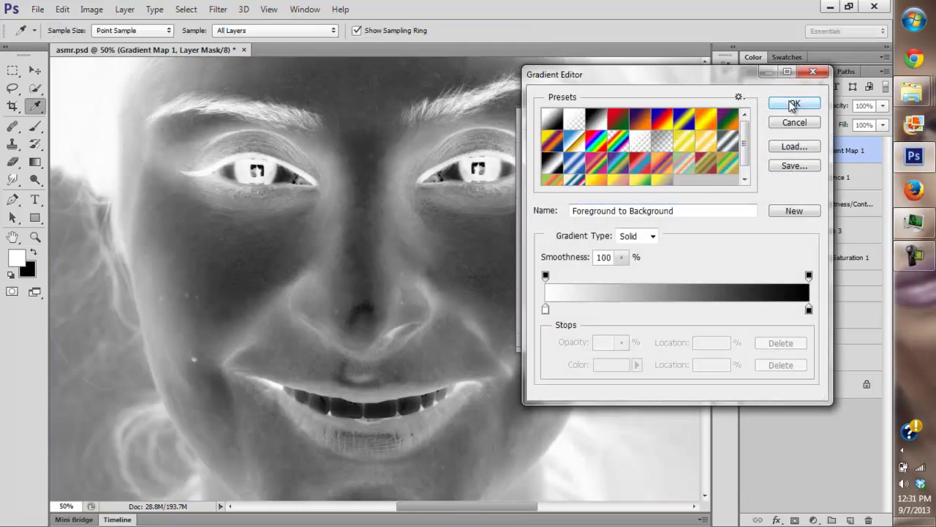
pyautogui.click(784, 128)
pyautogui.click(750, 150)
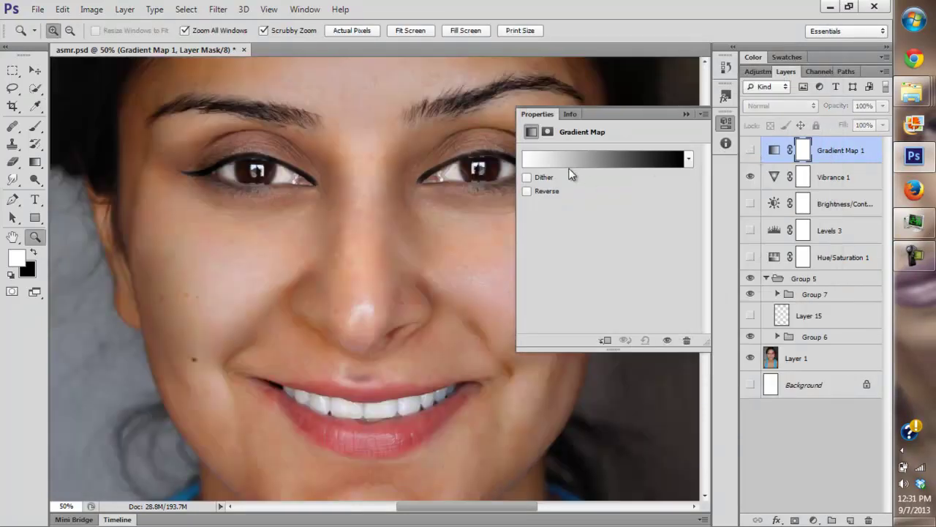
# Set the gradient's starting color stop to a dark brown sampled from the shadowed skin at the hairline.
pyautogui.click(572, 165)
pyautogui.click(546, 308)
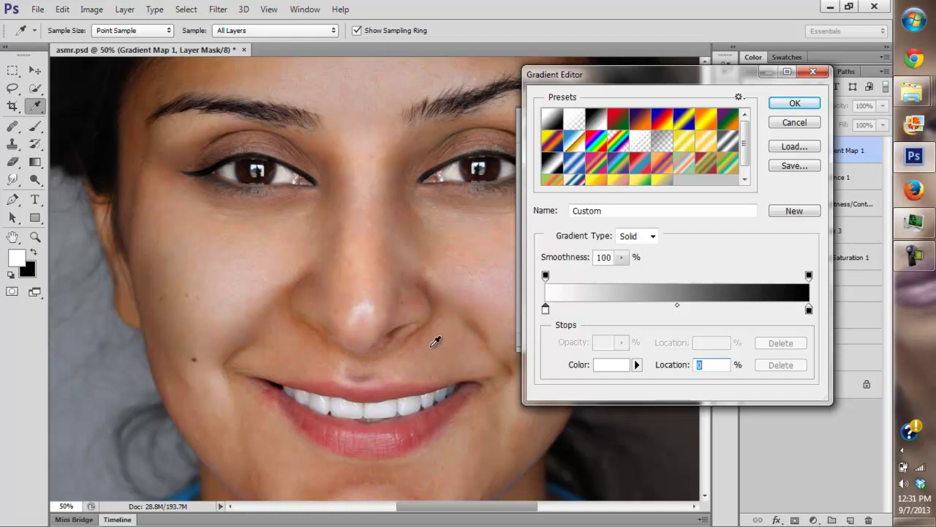
pyautogui.moveTo(397, 261); pyautogui.dragTo(394, 290)
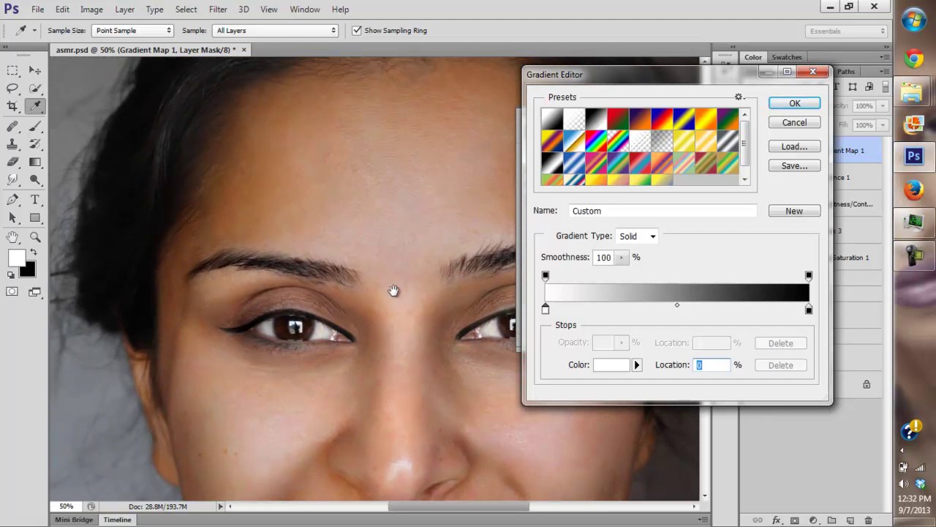
pyautogui.moveTo(306, 232); pyautogui.dragTo(249, 284)
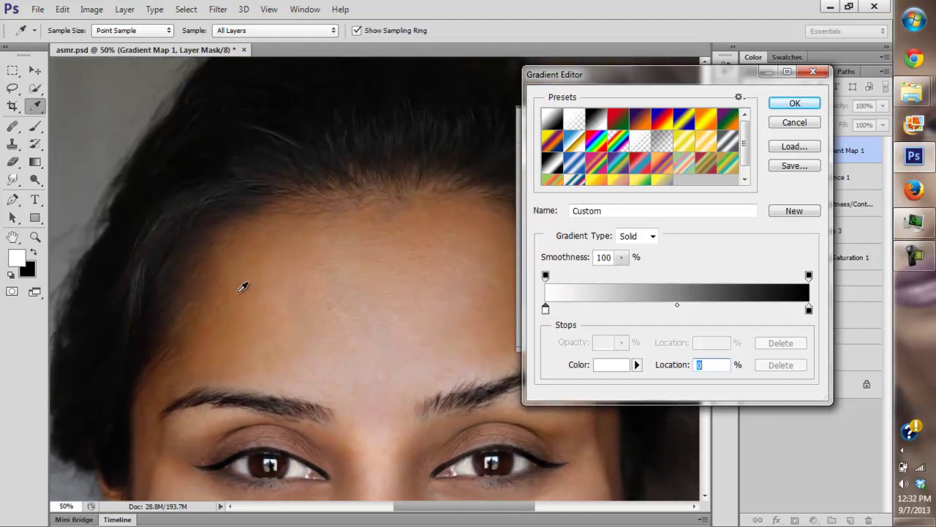
pyautogui.click(203, 307)
pyautogui.click(205, 258)
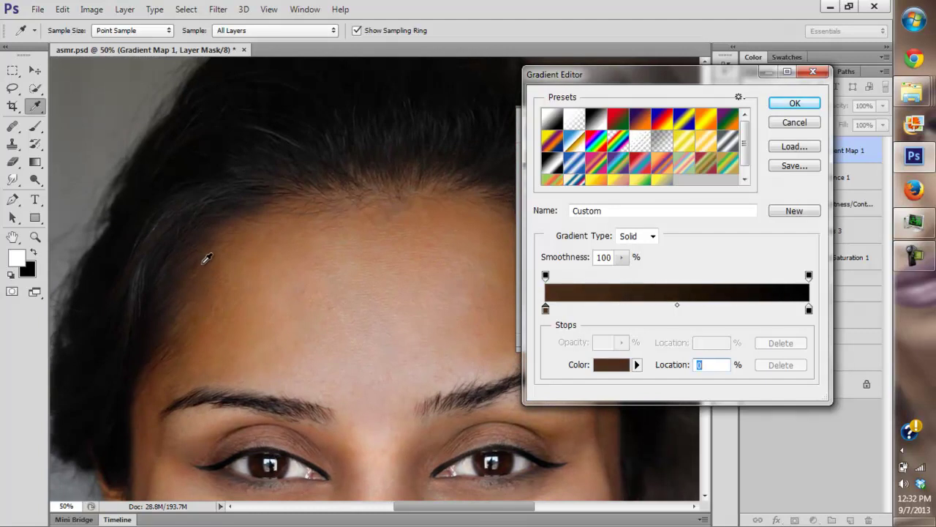
pyautogui.click(196, 264)
# Add a gradient stop at 37% with a mid brown skin tone sampled from the forehead.
pyautogui.click(643, 309)
pyautogui.moveTo(418, 345); pyautogui.dragTo(402, 309)
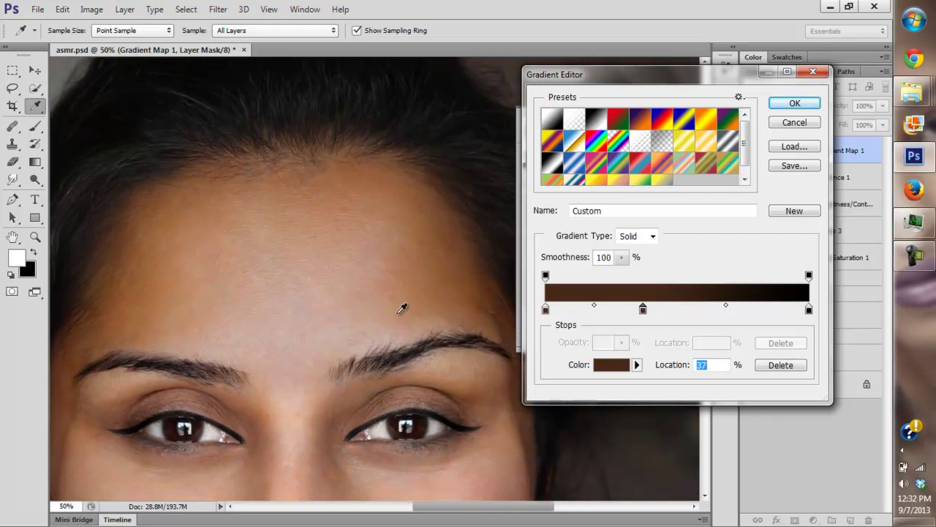
pyautogui.click(310, 234)
pyautogui.click(313, 239)
pyautogui.click(314, 241)
pyautogui.click(330, 262)
pyautogui.click(434, 286)
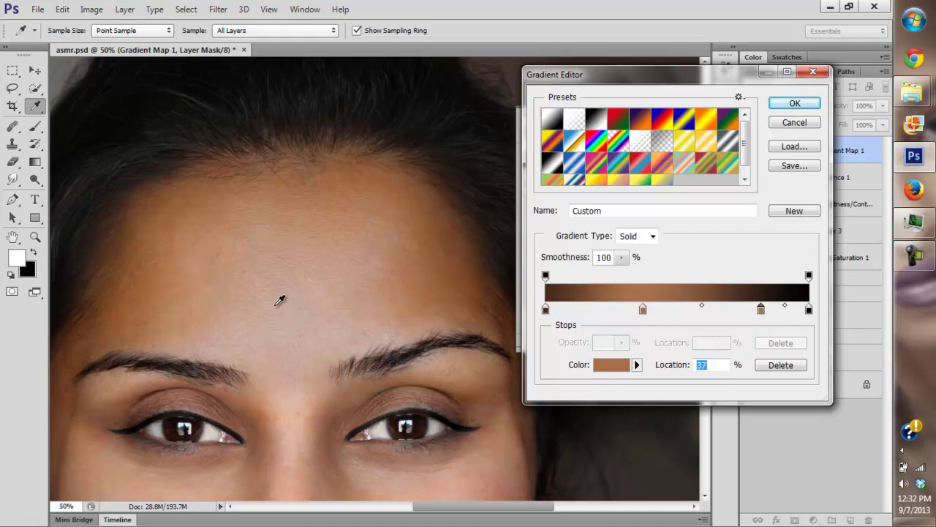
# Give the lighter gradient stop a highlight tone sampled from the forehead, set the end stop to white and apply the gradient.
pyautogui.click(275, 298)
pyautogui.click(809, 309)
pyautogui.click(610, 364)
pyautogui.click(445, 117)
pyautogui.click(769, 106)
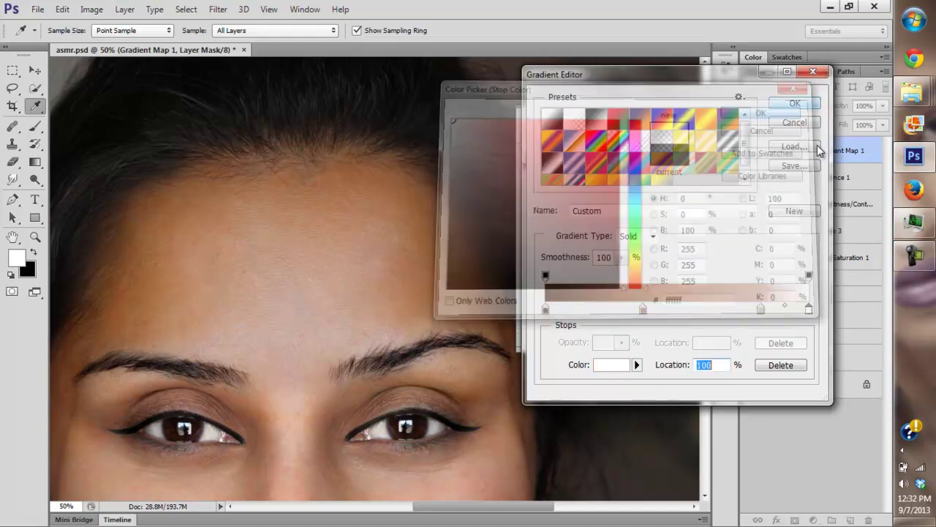
pyautogui.click(790, 108)
# Show the Gradient Map layer and move its midtone stop to 54% and its light skin stop to 80%.
pyautogui.click(750, 151)
pyautogui.moveTo(397, 285); pyautogui.dragTo(427, 205)
pyautogui.moveTo(302, 271); pyautogui.dragTo(370, 197)
pyautogui.click(585, 160)
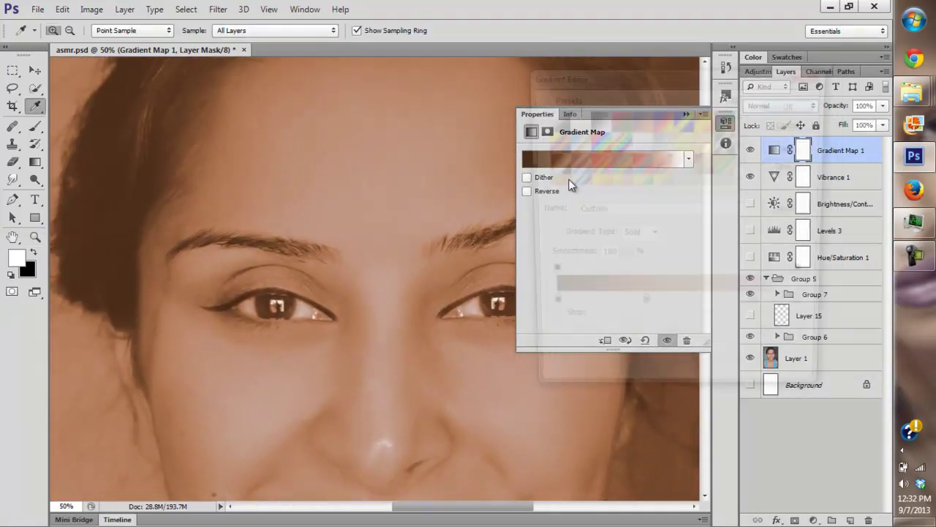
pyautogui.moveTo(761, 309); pyautogui.dragTo(778, 310)
pyautogui.moveTo(643, 310); pyautogui.dragTo(688, 314)
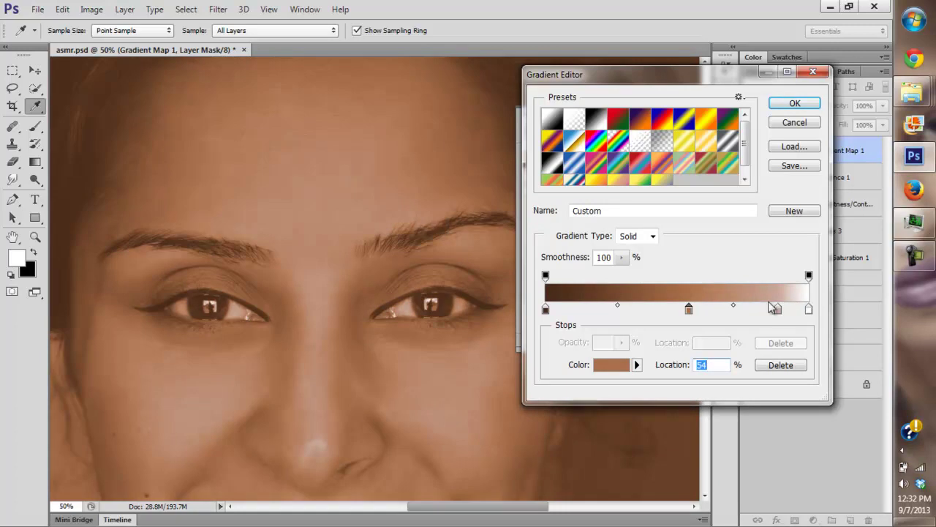
pyautogui.moveTo(778, 311); pyautogui.dragTo(761, 322)
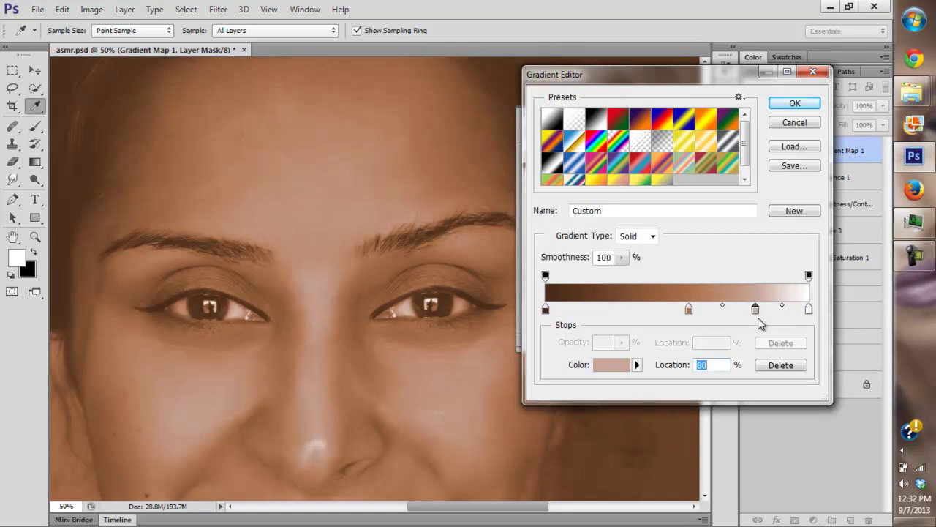
pyautogui.click(779, 104)
pyautogui.click(750, 150)
pyautogui.click(750, 151)
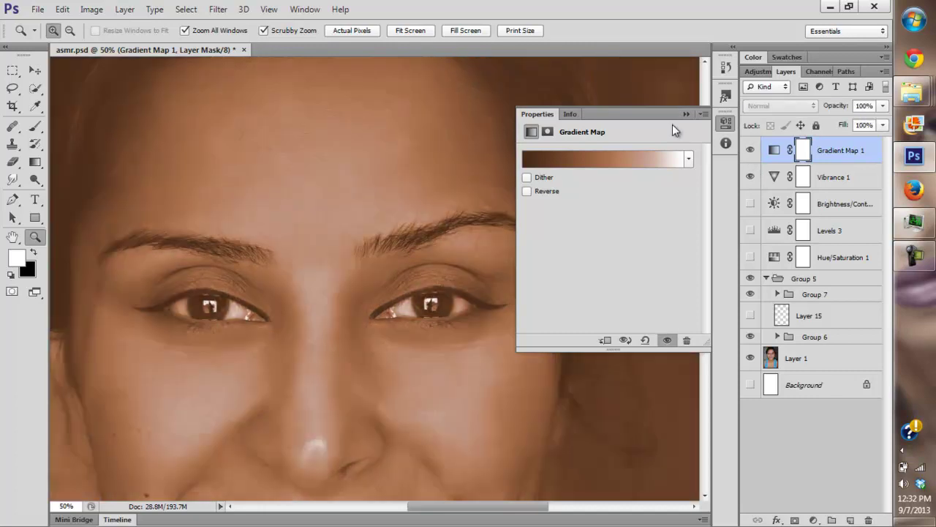
# Set the Gradient Map layer's blend mode to Color, comparing the face with the layer hidden and shown.
pyautogui.click(685, 114)
pyautogui.scroll(-5, 570, 212)
pyautogui.scroll(2, 565, 190)
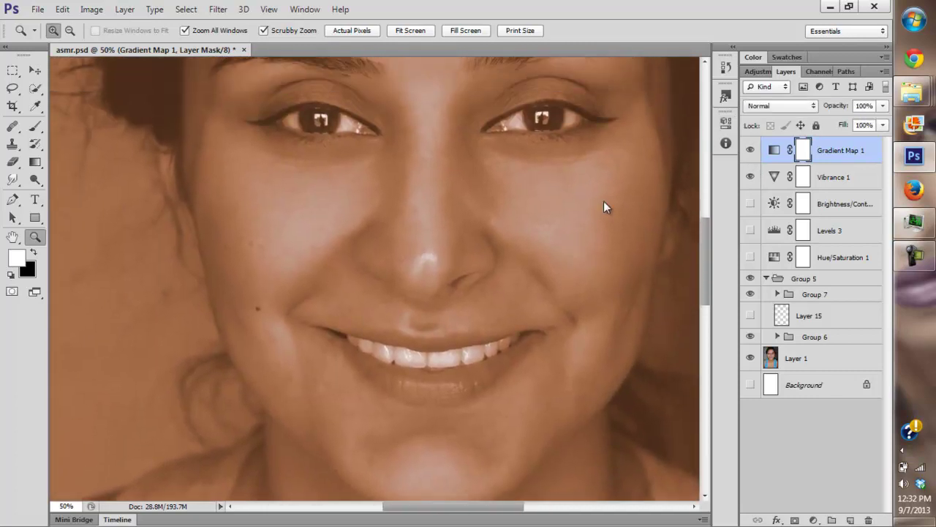
pyautogui.hscroll(-2, 568, 234)
pyautogui.click(749, 151)
pyautogui.click(749, 151)
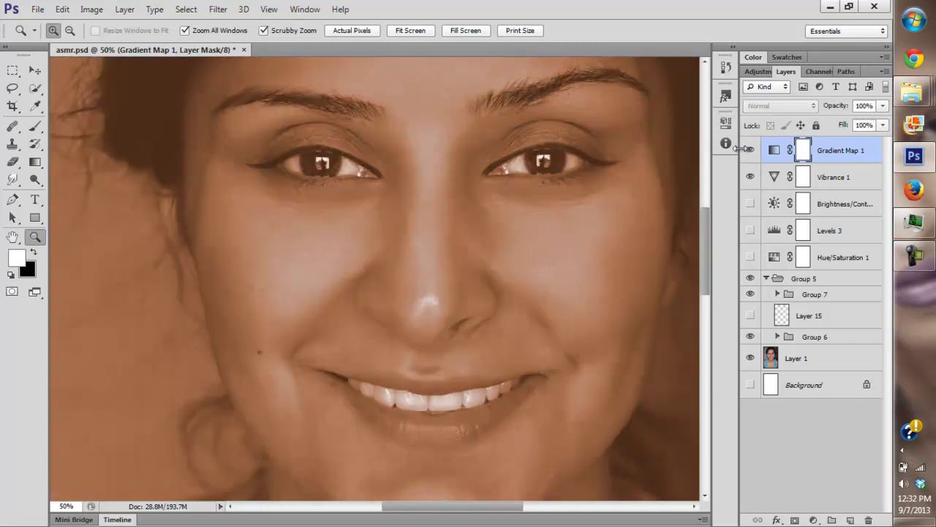
pyautogui.click(758, 105)
pyautogui.click(762, 445)
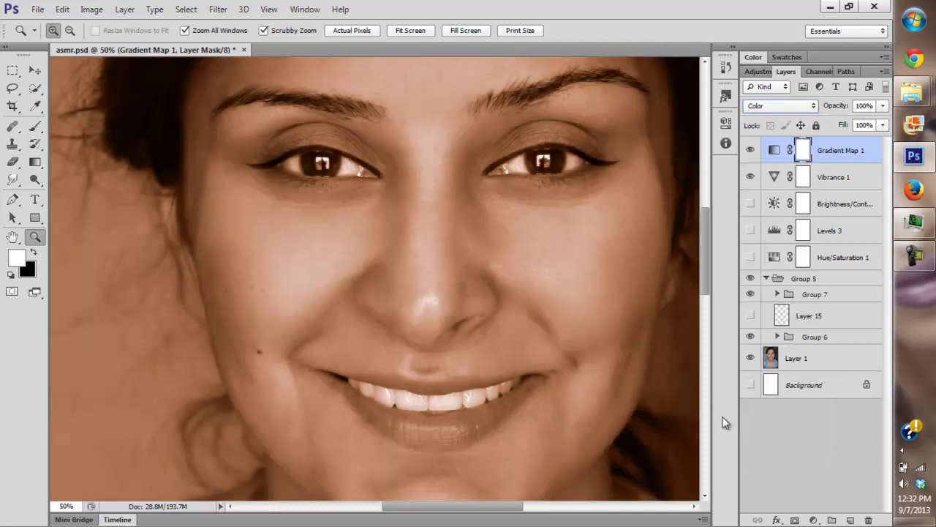
pyautogui.click(750, 150)
pyautogui.click(749, 151)
# Hide the Gradient Map effect with a black layer mask, undo the extra vector mask and choose the Brush tool.
pyautogui.press('space')
pyautogui.moveTo(516, 215); pyautogui.dragTo(557, 380)
pyautogui.click(795, 520)
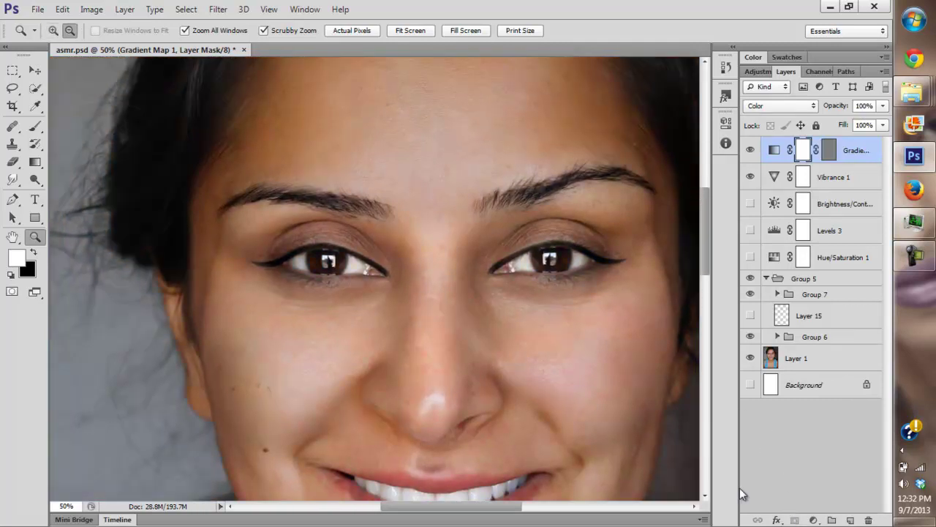
pyautogui.click(35, 126)
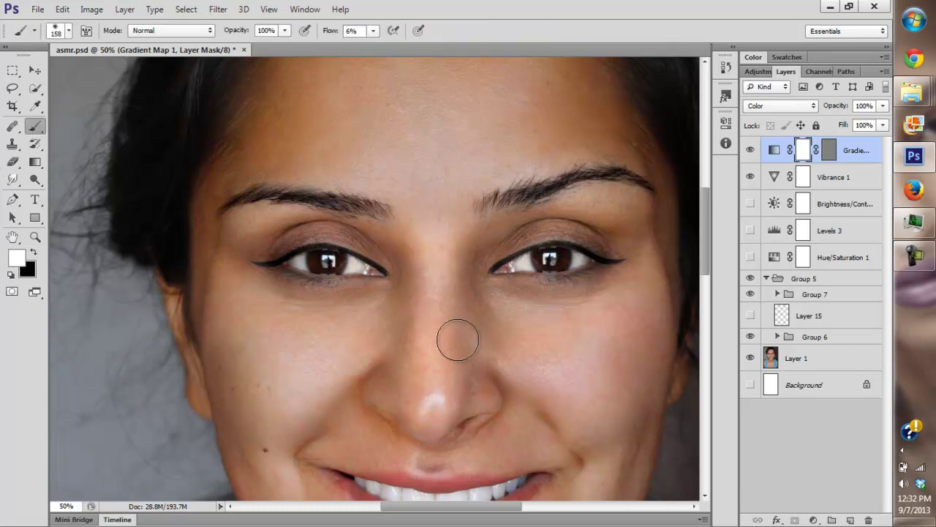
pyautogui.hotkey('ctrl', 'z')
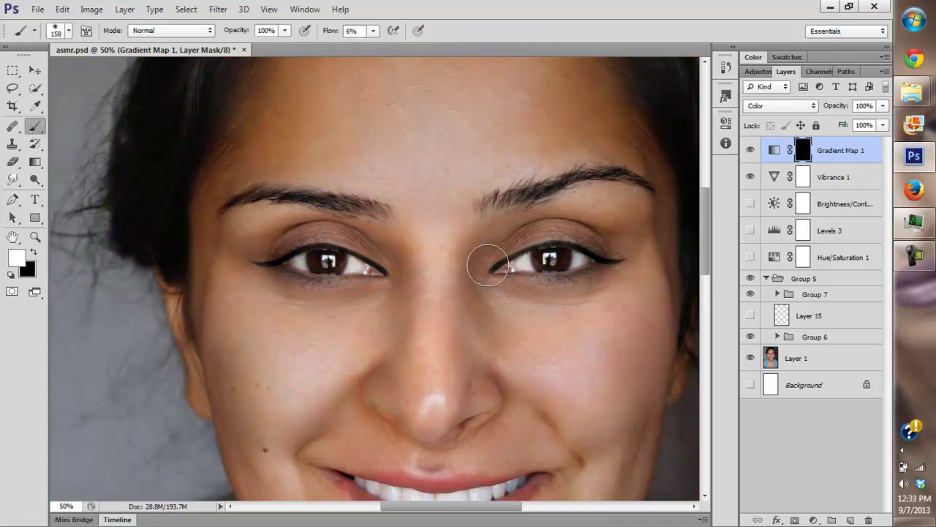
# Reveal the Gradient Map around the outer brow and eye by painting its mask white with a 99 px brush at 6% flow.
pyautogui.rightClick(578, 275)
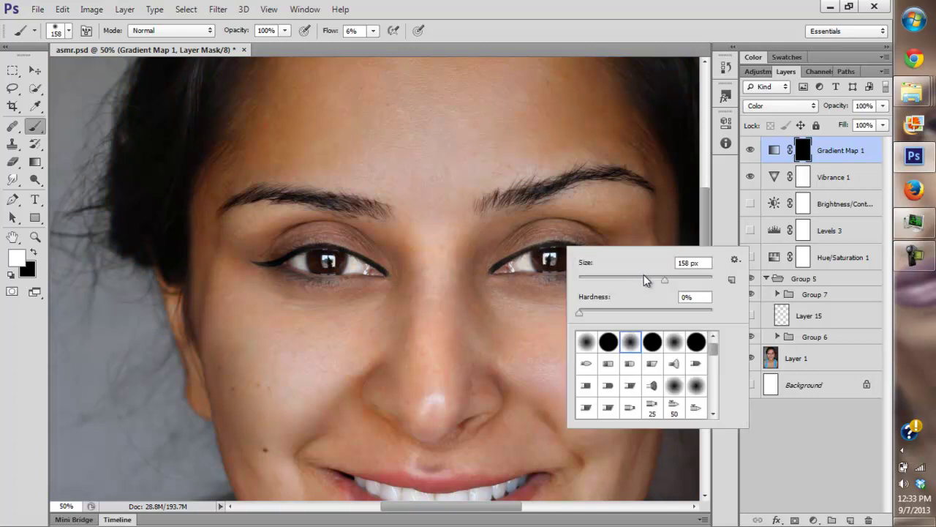
pyautogui.press('Return')
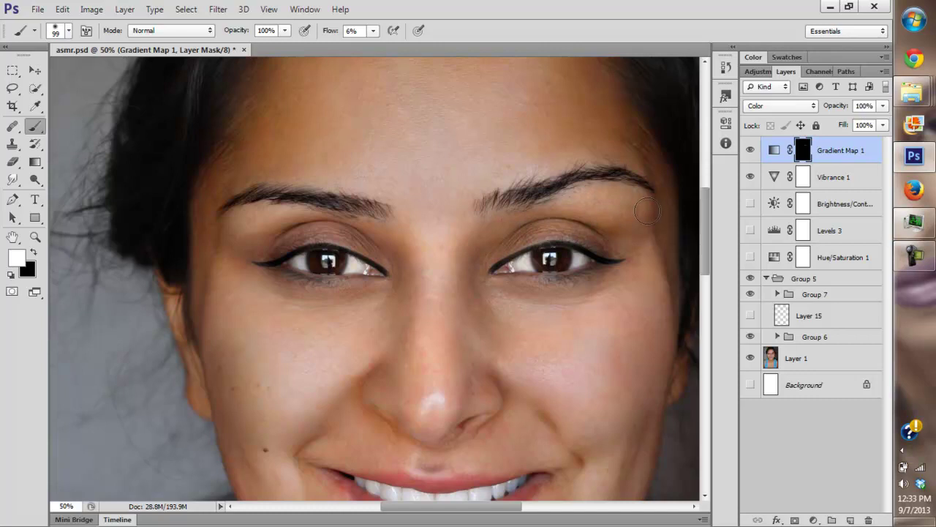
pyautogui.scroll(1, 607, 220)
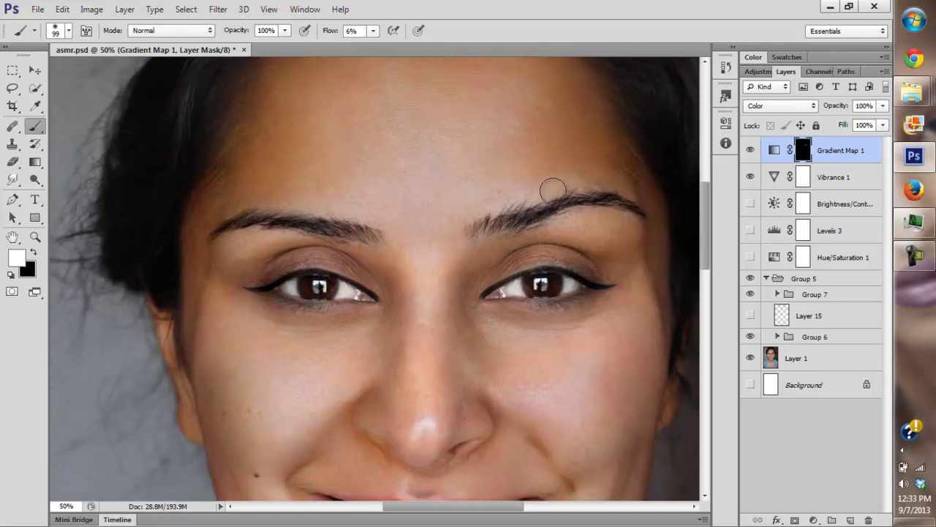
pyautogui.scroll(1, 575, 179)
# Enlarge the soft brush to 168 px and paint the Gradient Map mask white over the forehead.
pyautogui.rightClick(594, 213)
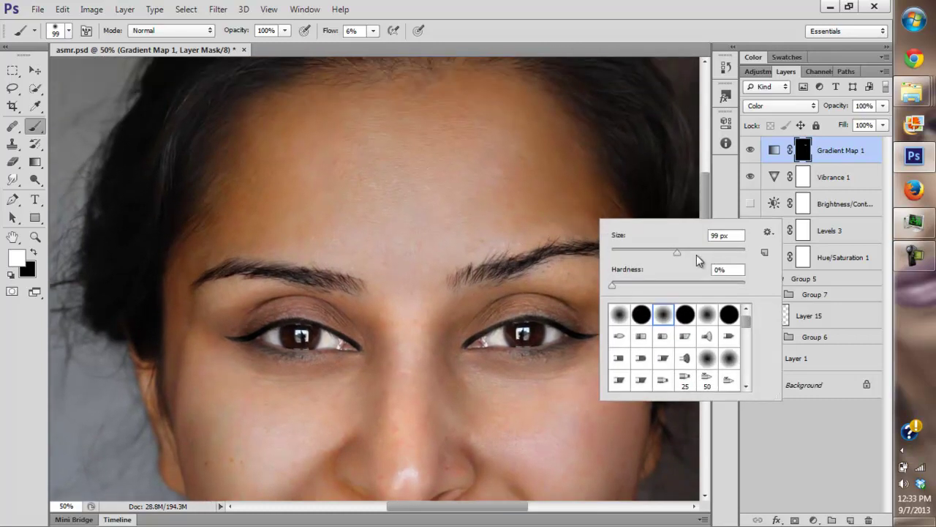
pyautogui.press('Return')
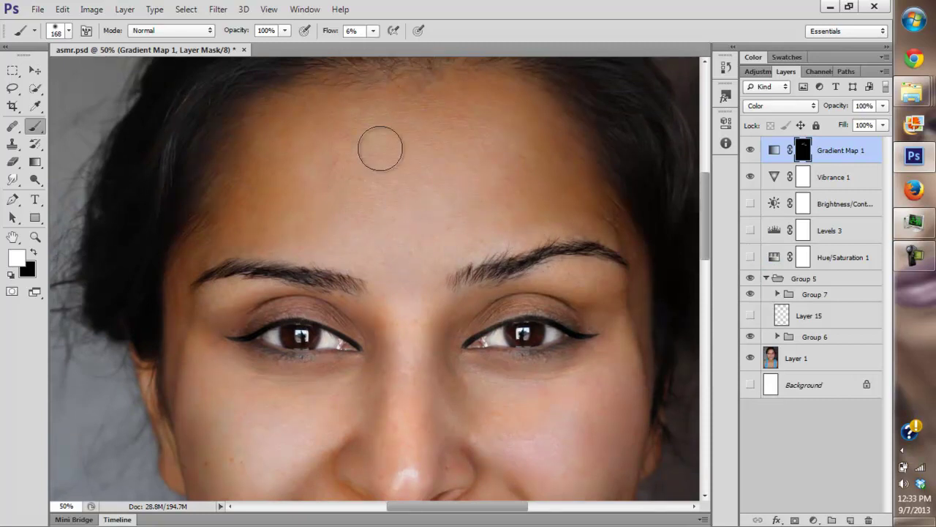
pyautogui.scroll(3, 435, 211)
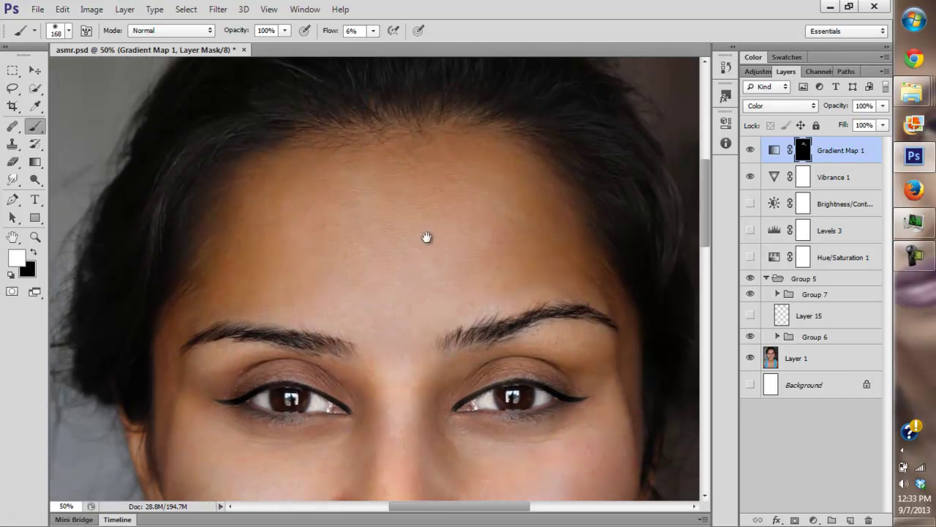
# Paint the Gradient Map mask white over the nose, both cheeks, the jaw and the chin with the 168 px brush.
pyautogui.scroll(-7, 439, 219)
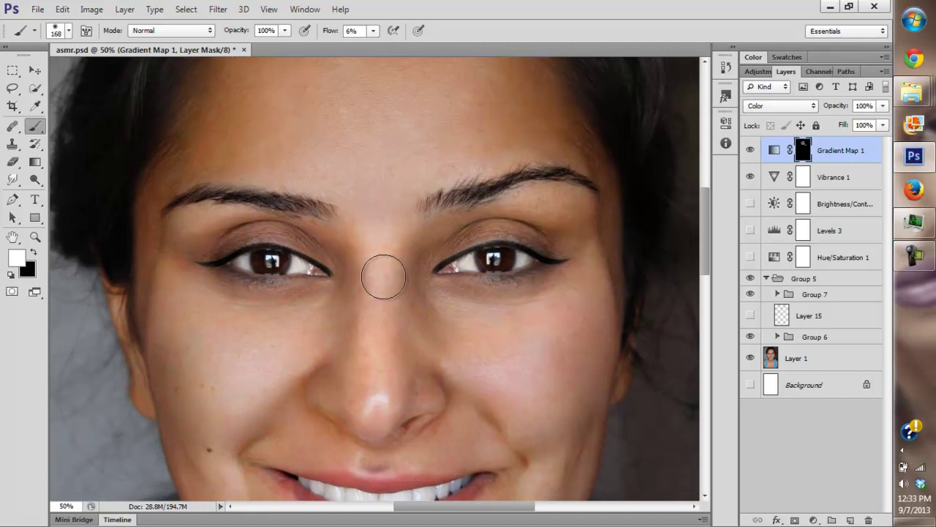
pyautogui.moveTo(518, 322)
pyautogui.mouseDown()
pyautogui.moveTo(545, 384)
pyautogui.moveTo(586, 307)
pyautogui.moveTo(587, 344)
pyautogui.mouseUp()
pyautogui.moveTo(567, 380); pyautogui.dragTo(558, 272)
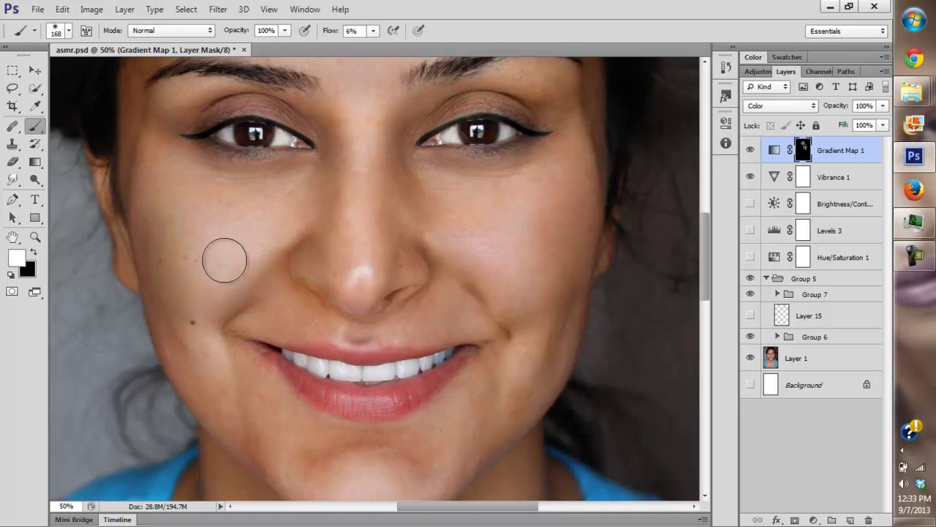
pyautogui.moveTo(311, 262); pyautogui.dragTo(321, 260)
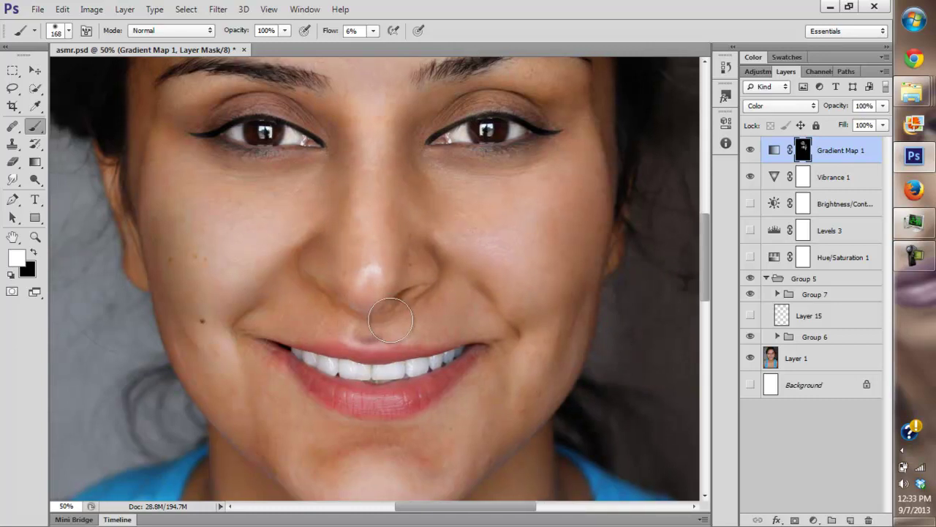
pyautogui.moveTo(200, 268); pyautogui.dragTo(370, 284)
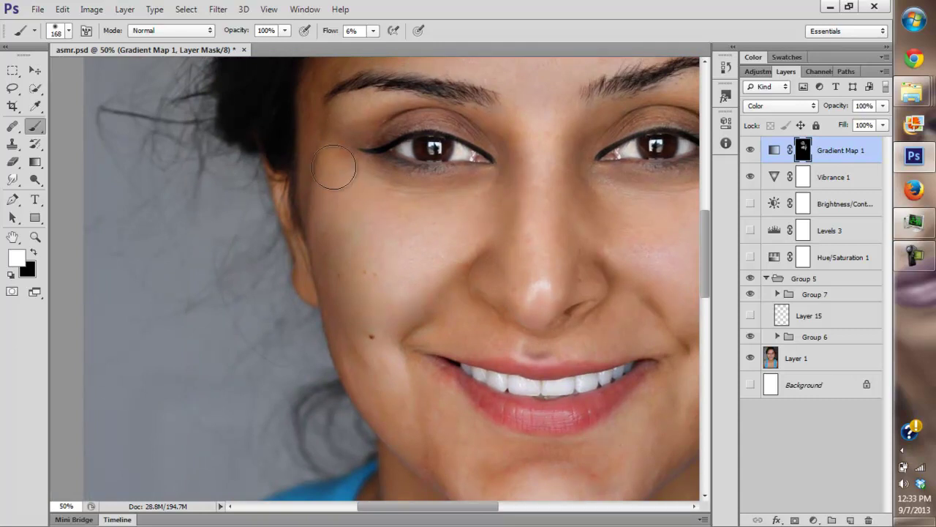
pyautogui.moveTo(426, 348); pyautogui.dragTo(376, 291)
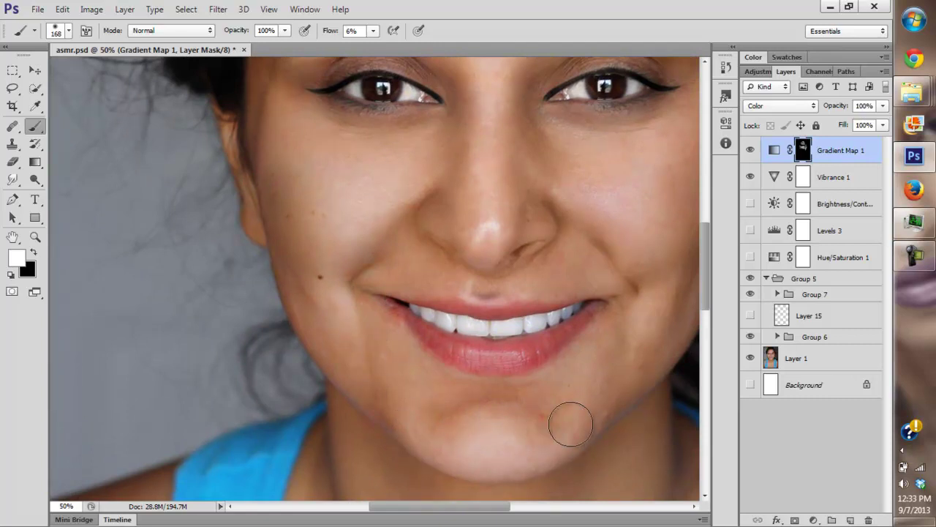
pyautogui.moveTo(645, 362); pyautogui.dragTo(493, 395)
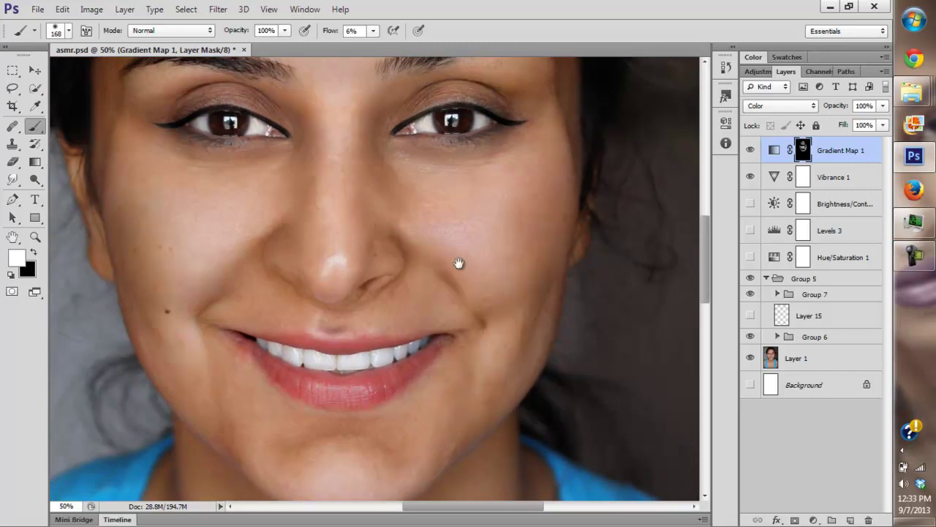
# Reduce the brush to 93 px and paint the Gradient Map mask white around the eyelids and under the brows.
pyautogui.scroll(5, 498, 251)
pyautogui.moveTo(388, 330)
pyautogui.mouseDown()
pyautogui.moveTo(432, 353)
pyautogui.moveTo(514, 366)
pyautogui.moveTo(513, 346)
pyautogui.mouseUp()
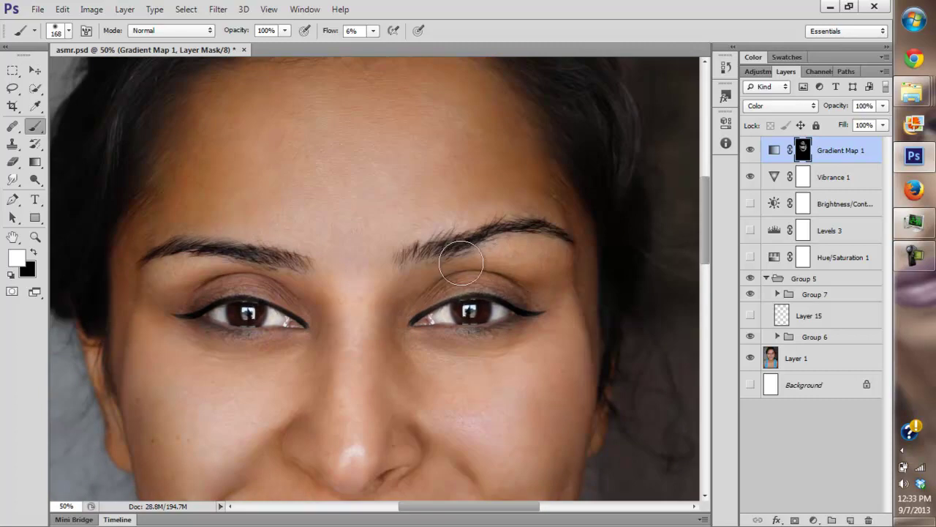
pyautogui.moveTo(359, 281); pyautogui.dragTo(446, 289)
pyautogui.rightClick(450, 231)
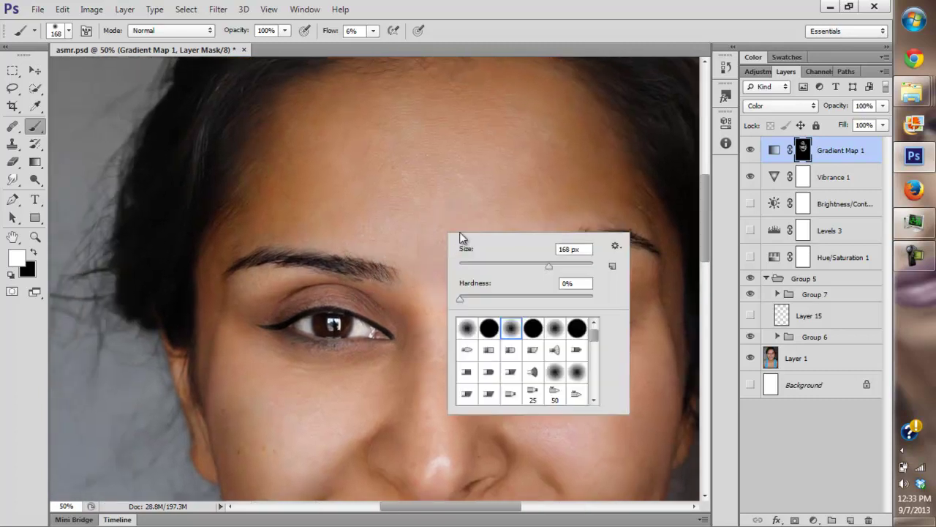
pyautogui.moveTo(531, 266); pyautogui.dragTo(521, 265)
pyautogui.moveTo(255, 295); pyautogui.dragTo(254, 287)
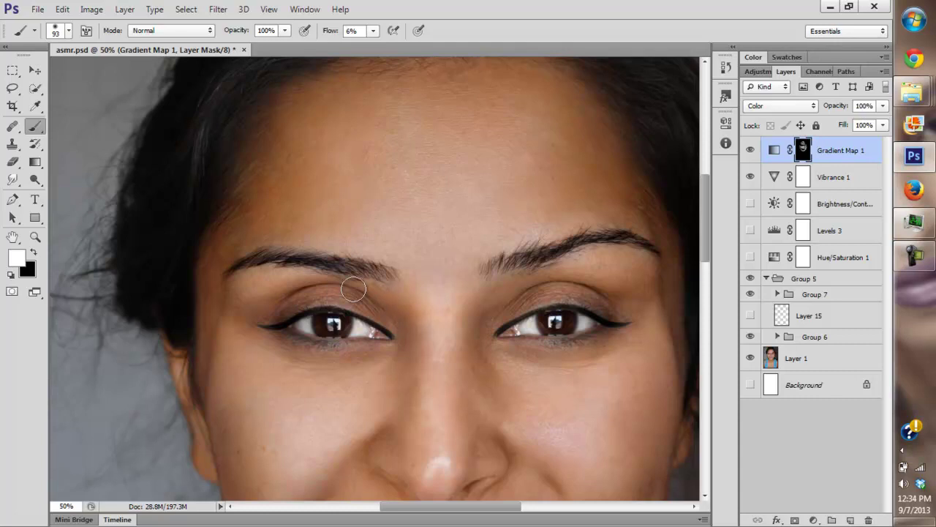
pyautogui.moveTo(499, 359)
pyautogui.mouseDown()
pyautogui.moveTo(495, 397)
pyautogui.moveTo(515, 463)
pyautogui.mouseUp()
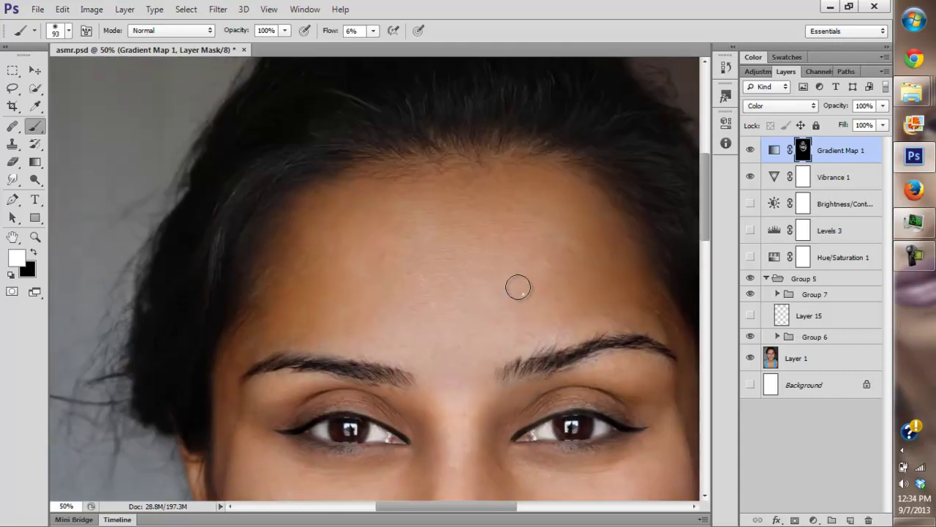
# Enlarge the brush to 246 px and paint the Gradient Map mask white over the neck and chest.
pyautogui.rightClick(517, 294)
pyautogui.click(637, 325)
pyautogui.click(512, 198)
pyautogui.moveTo(387, 322); pyautogui.dragTo(393, 246)
pyautogui.moveTo(380, 353); pyautogui.dragTo(383, 146)
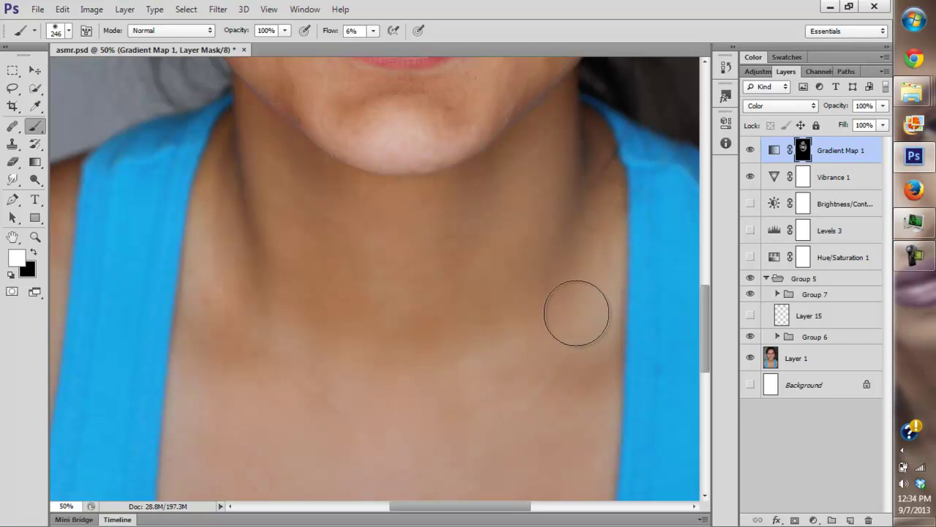
pyautogui.moveTo(447, 370)
pyautogui.mouseDown()
pyautogui.moveTo(470, 329)
pyautogui.moveTo(449, 261)
pyautogui.mouseUp()
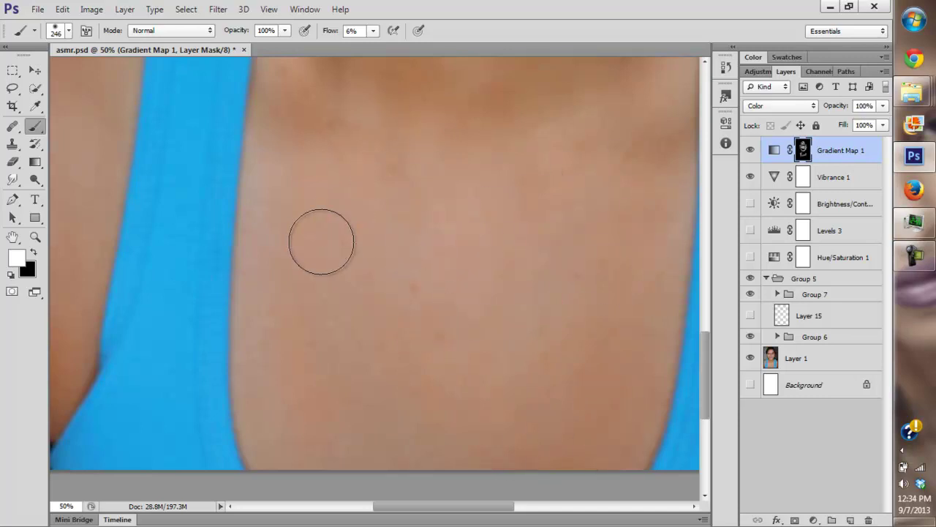
# Paint the Gradient Map mask white over both shoulders outside the blue straps and over the neck below the chin.
pyautogui.hscroll(-3, 354, 191)
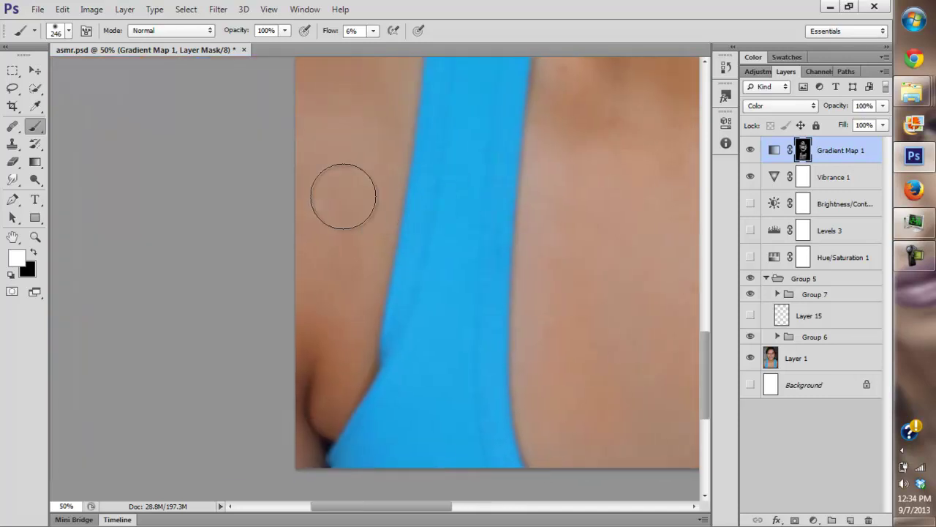
pyautogui.moveTo(281, 317); pyautogui.dragTo(258, 445)
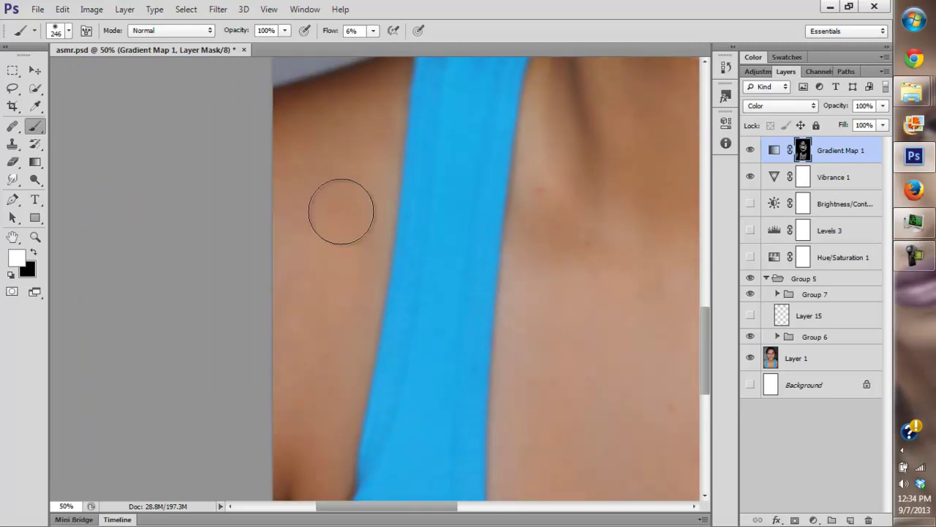
pyautogui.moveTo(468, 237); pyautogui.dragTo(183, 224)
pyautogui.moveTo(260, 234); pyautogui.dragTo(112, 232)
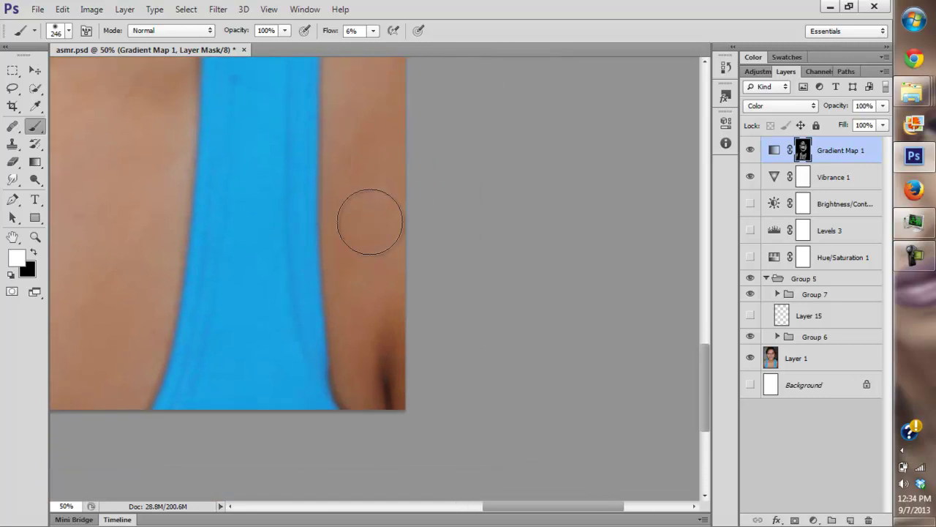
pyautogui.moveTo(370, 191); pyautogui.dragTo(366, 359)
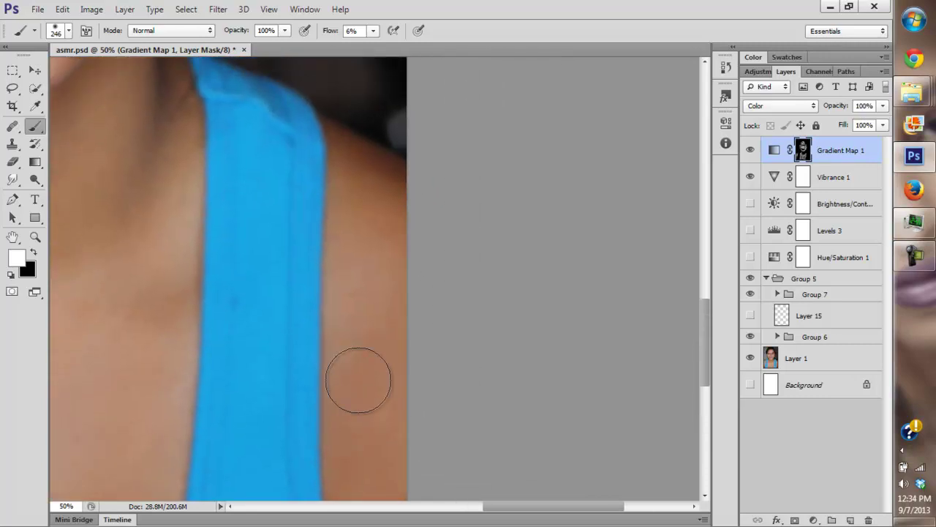
pyautogui.moveTo(119, 137); pyautogui.dragTo(304, 290)
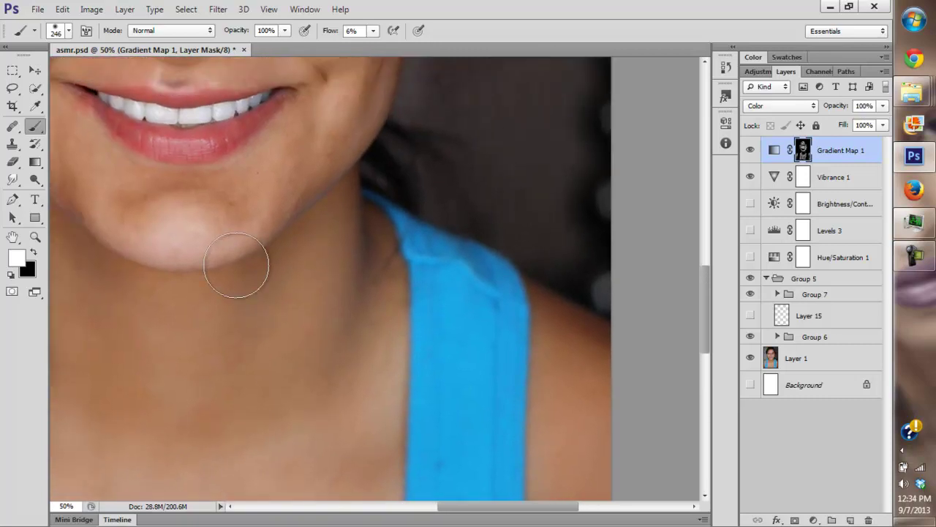
pyautogui.moveTo(167, 236); pyautogui.dragTo(244, 356)
# Fit the whole portrait in view and compare it with the Gradient Map layer hidden and shown.
pyautogui.scroll(5, 310, 253)
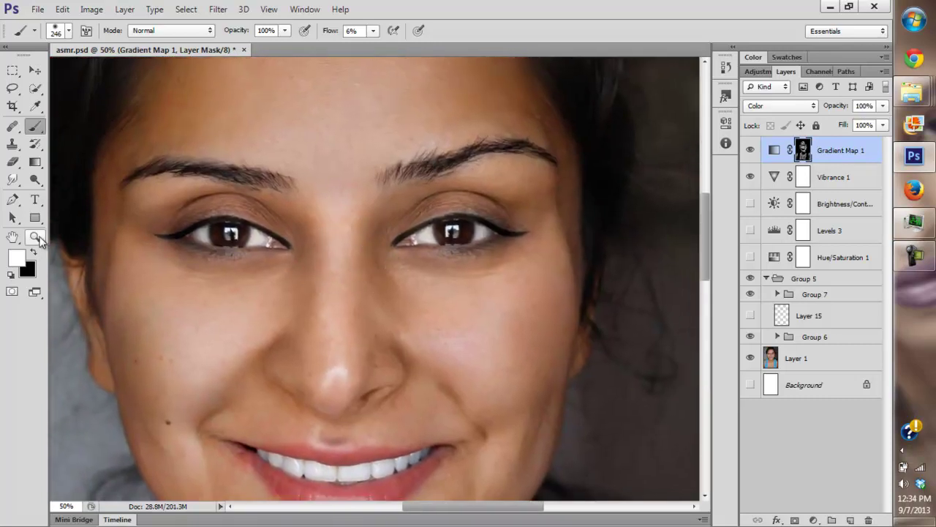
pyautogui.click(34, 236)
pyautogui.click(410, 30)
pyautogui.click(749, 150)
pyautogui.click(749, 151)
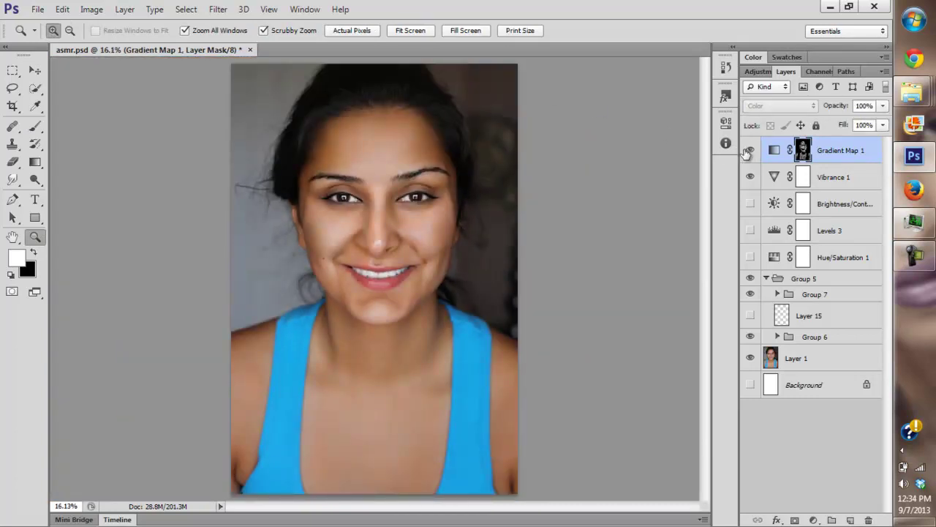
# Compare the full retouch with the base photo by repeatedly isolating Layer 1 and restoring the other layers.
pyautogui.keyDown('alt'); pyautogui.click(750, 358); pyautogui.keyUp('alt')
pyautogui.keyDown('alt'); pyautogui.click(750, 358); pyautogui.keyUp('alt')
pyautogui.keyDown('alt'); pyautogui.click(749, 360); pyautogui.keyUp('alt')
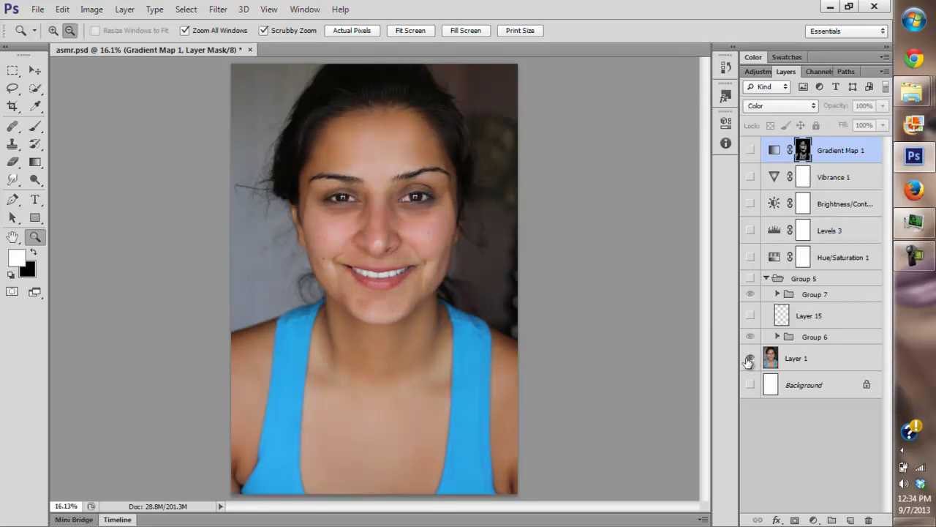
pyautogui.keyDown('alt'); pyautogui.click(748, 360); pyautogui.keyUp('alt')
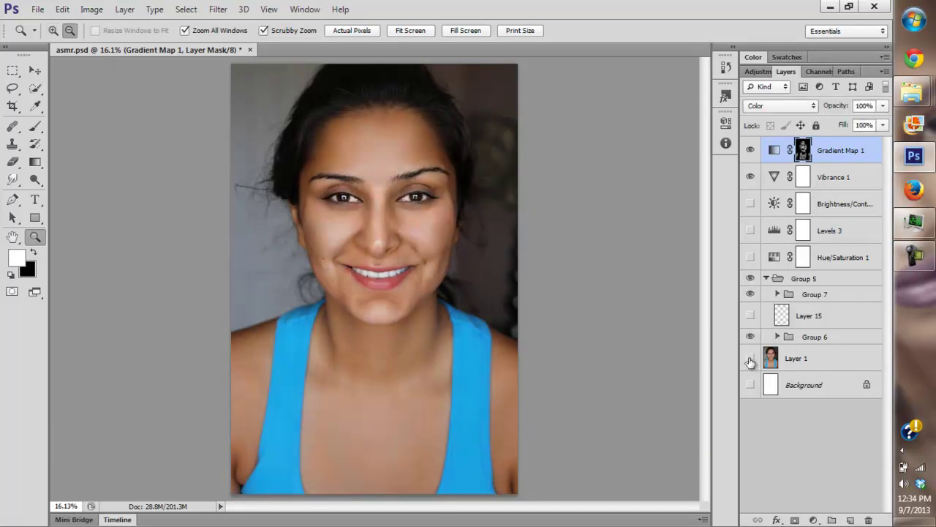
pyautogui.keyDown('alt'); pyautogui.click(749, 360); pyautogui.keyUp('alt')
pyautogui.keyDown('alt'); pyautogui.click(750, 360); pyautogui.keyUp('alt')
pyautogui.keyDown('alt'); pyautogui.click(750, 360); pyautogui.keyUp('alt')
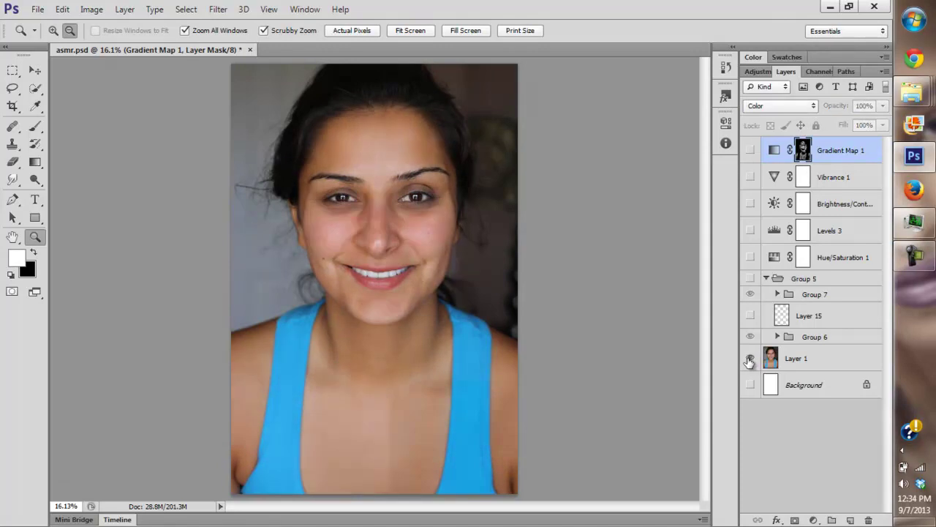
pyautogui.keyDown('alt'); pyautogui.click(749, 361); pyautogui.keyUp('alt')
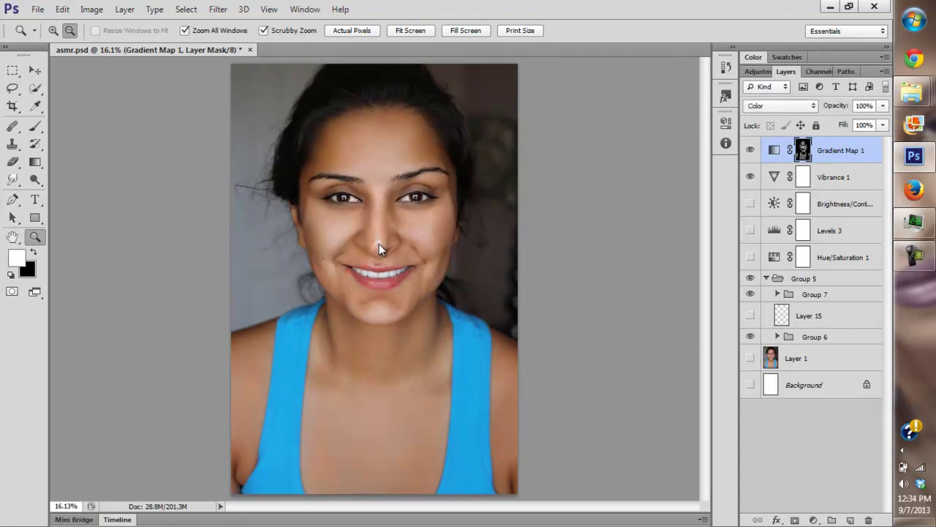
# Examine the face at 25% zoom, comparing Layer 1 alone with the retouched layers and checking the whole portrait again.
pyautogui.click(387, 246)
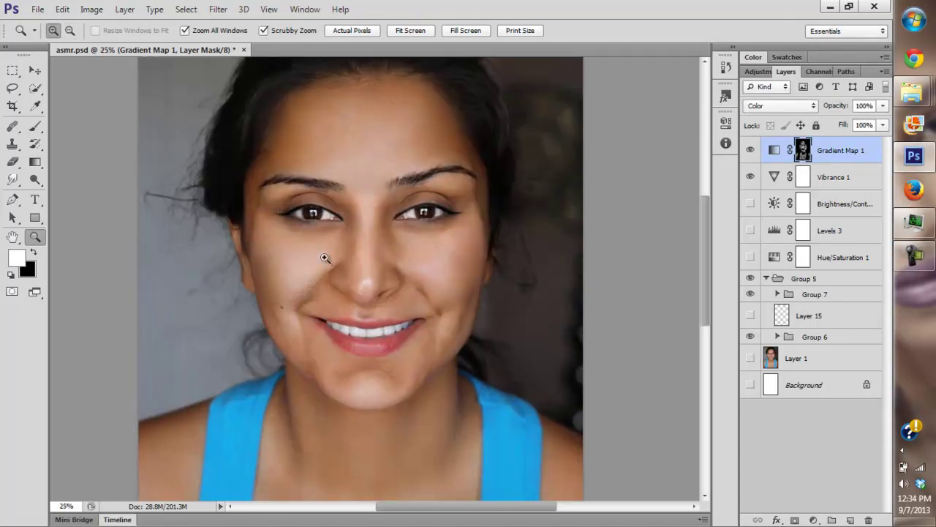
pyautogui.press('alt')
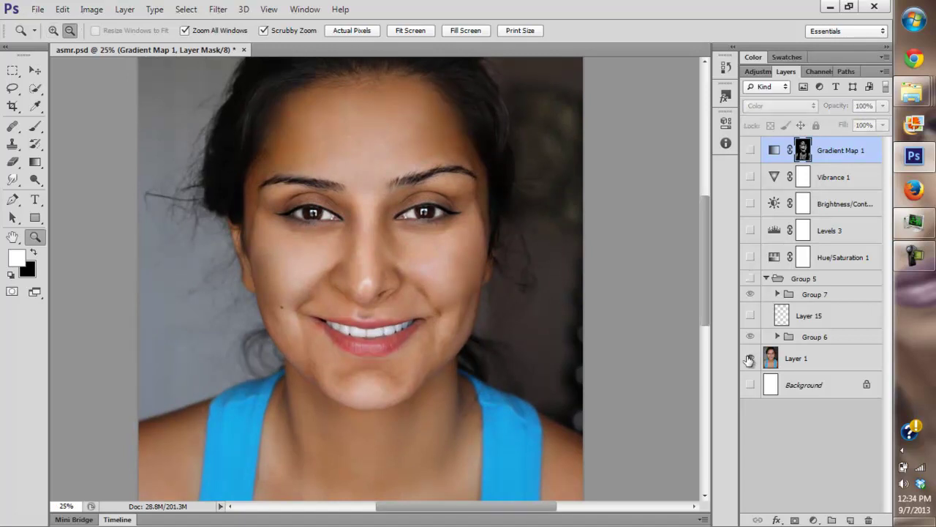
pyautogui.keyDown('alt'); pyautogui.click(749, 357); pyautogui.keyUp('alt')
pyautogui.keyDown('alt'); pyautogui.click(749, 358); pyautogui.keyUp('alt')
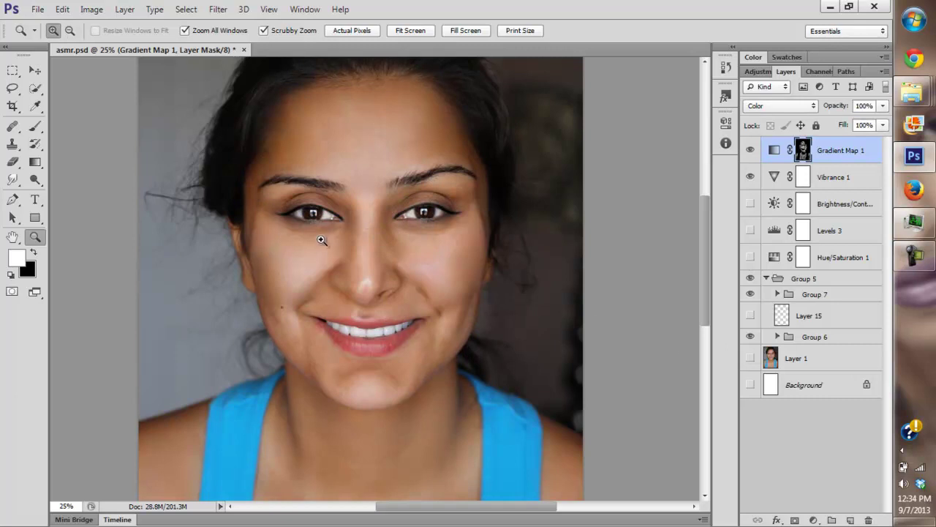
pyautogui.keyDown('alt'); pyautogui.click(749, 358); pyautogui.keyUp('alt')
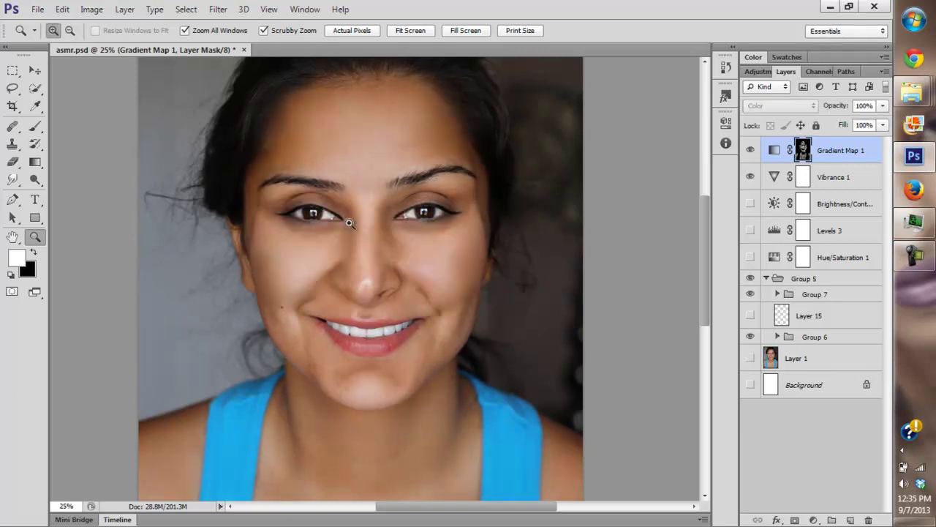
pyautogui.click(410, 30)
pyautogui.click(345, 214)
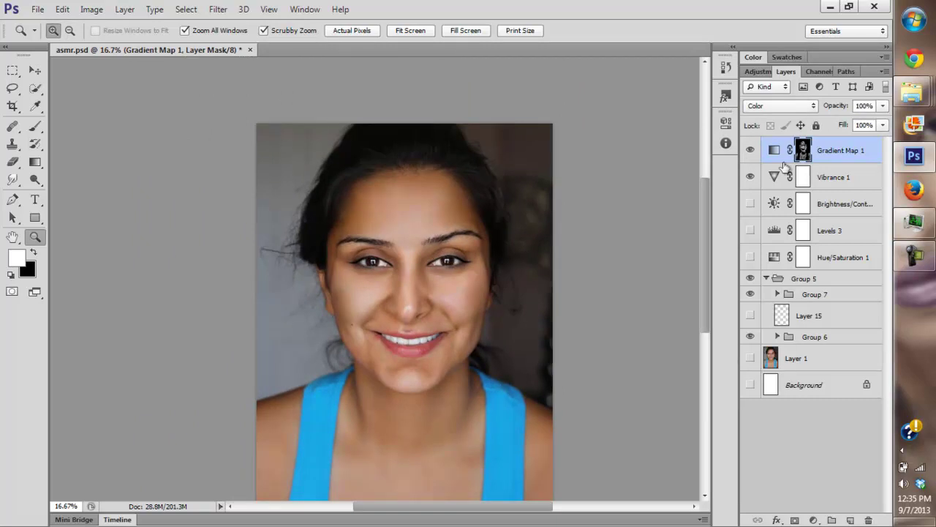
pyautogui.click(446, 291)
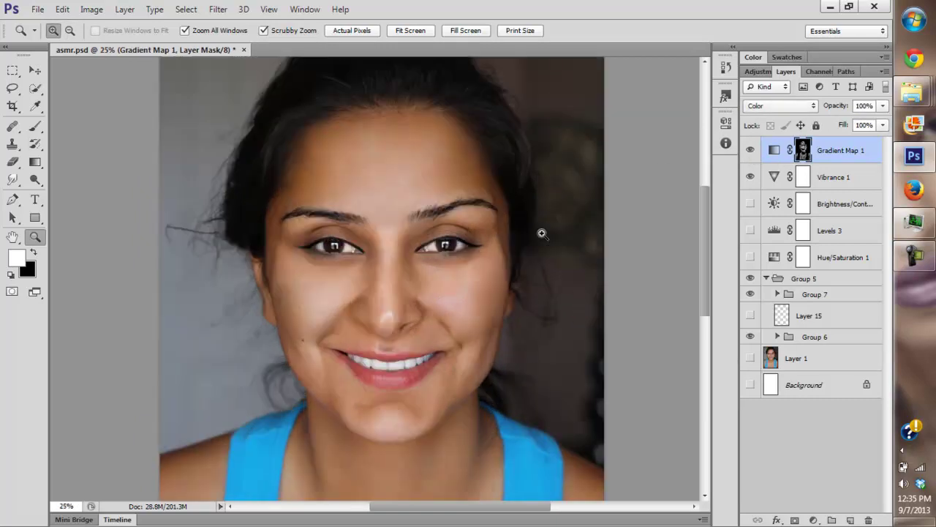
# Fit the whole portrait in view and compare it with Layer 1 and with the Gradient Map layer hidden.
pyautogui.click(399, 29)
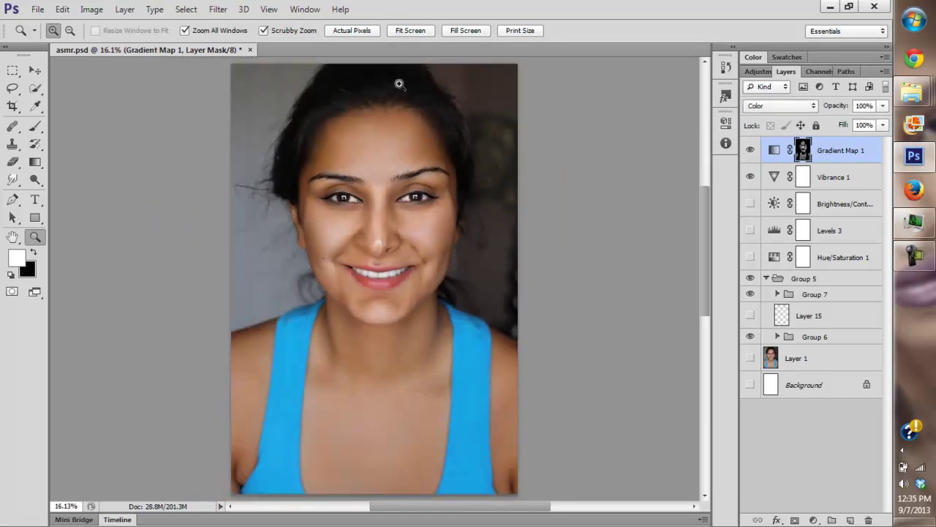
pyautogui.click(750, 358)
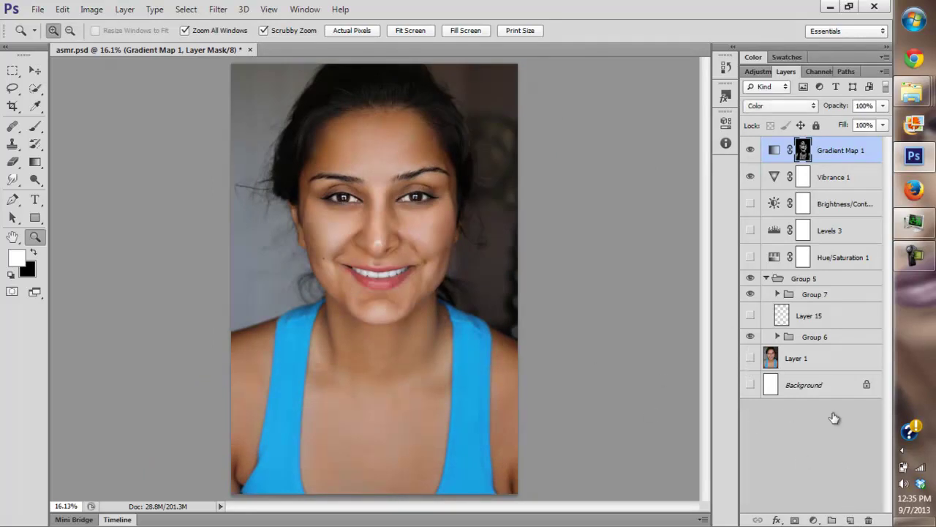
pyautogui.click(750, 150)
pyautogui.click(750, 150)
pyautogui.click(749, 150)
pyautogui.click(750, 150)
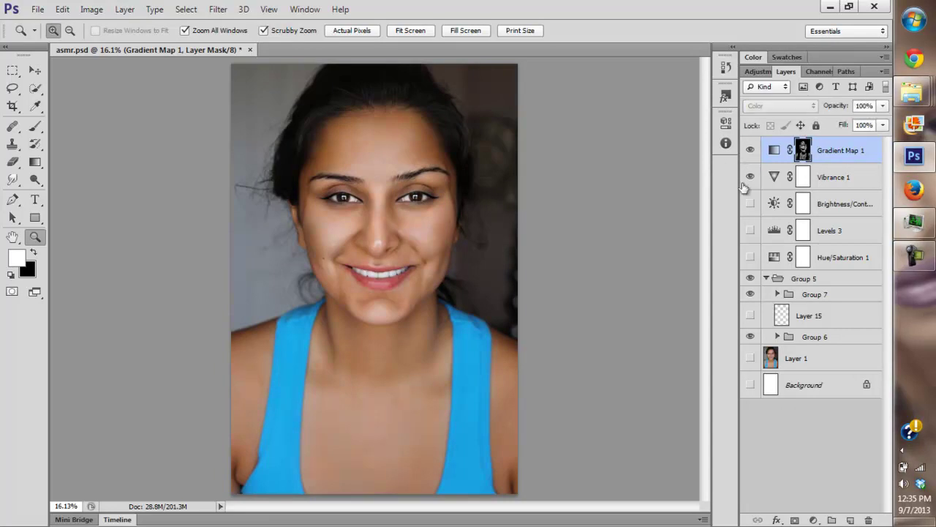
# Add a new layer above the Gradient Map and select the brightest teeth and nose highlights with a Sampled Colors Color Range.
pyautogui.click(850, 520)
pyautogui.click(34, 126)
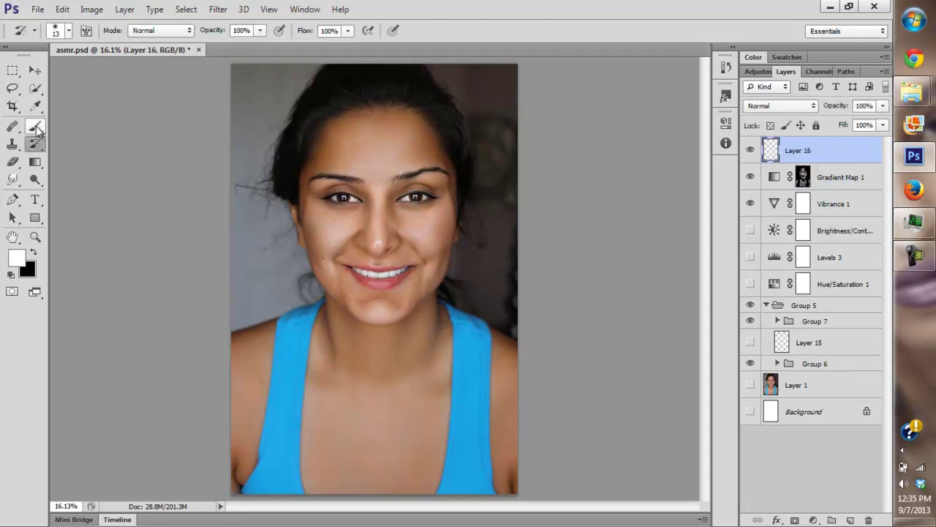
pyautogui.click(188, 11)
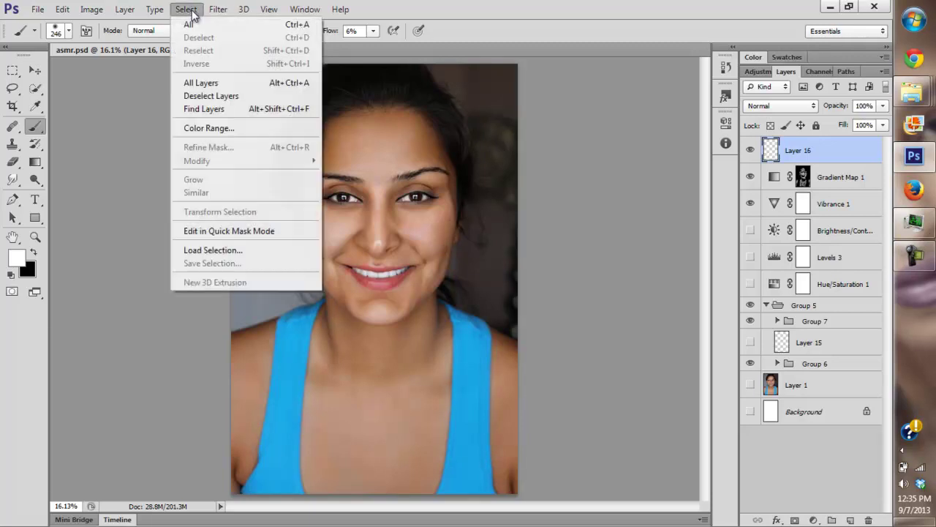
pyautogui.click(229, 128)
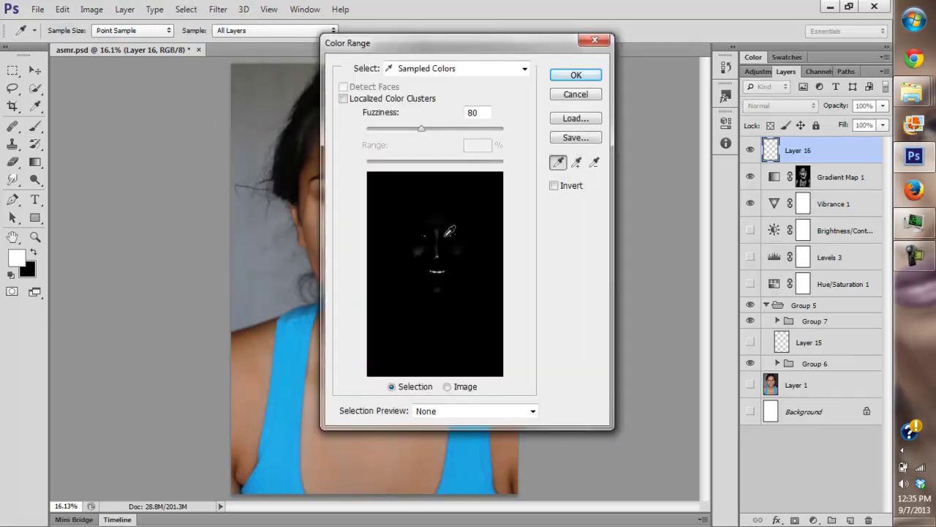
pyautogui.moveTo(421, 129)
pyautogui.mouseDown()
pyautogui.moveTo(430, 132)
pyautogui.moveTo(422, 130)
pyautogui.mouseUp()
pyautogui.click(575, 76)
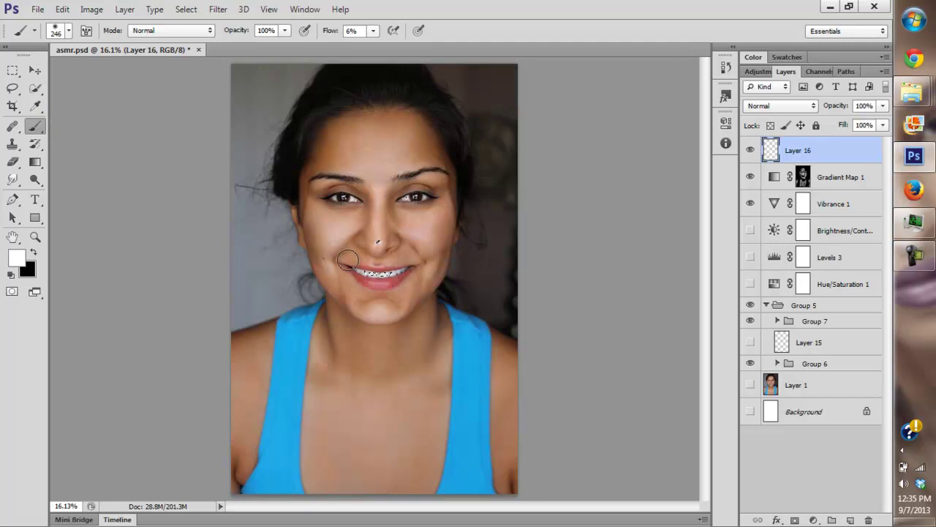
# Set the brush flow to 100%, paint white over the selected highlights on Layer 16, and clear the selection.
pyautogui.moveTo(374, 31); pyautogui.dragTo(472, 58)
pyautogui.click(339, 237)
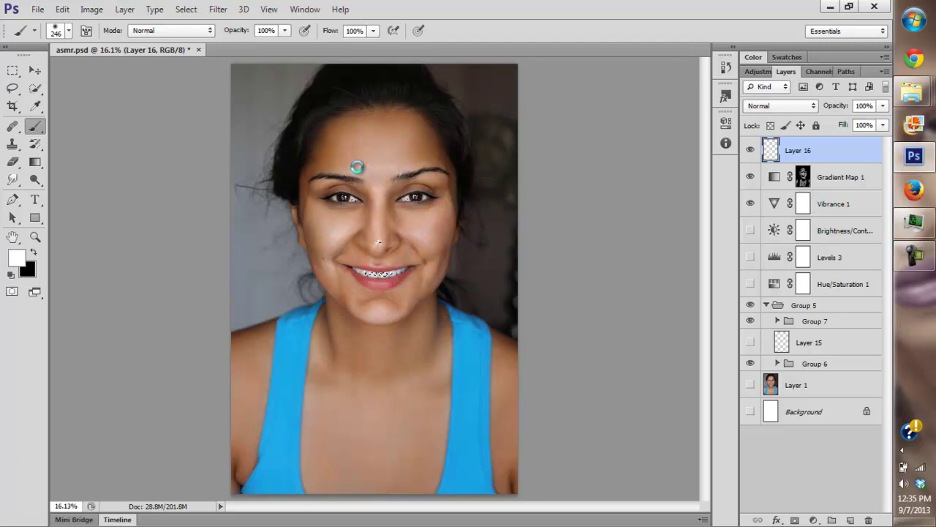
pyautogui.hotkey('ctrl', 's')
pyautogui.press('Return')
pyautogui.press('x')
# Compare the portrait with Layer 16 hidden and shown, and with Layer 1 isolated and the retouch restored.
pyautogui.click(751, 149)
pyautogui.click(751, 149)
pyautogui.click(750, 151)
pyautogui.click(751, 151)
pyautogui.click(749, 384)
pyautogui.click(749, 385)
pyautogui.click(749, 384)
pyautogui.click(750, 385)
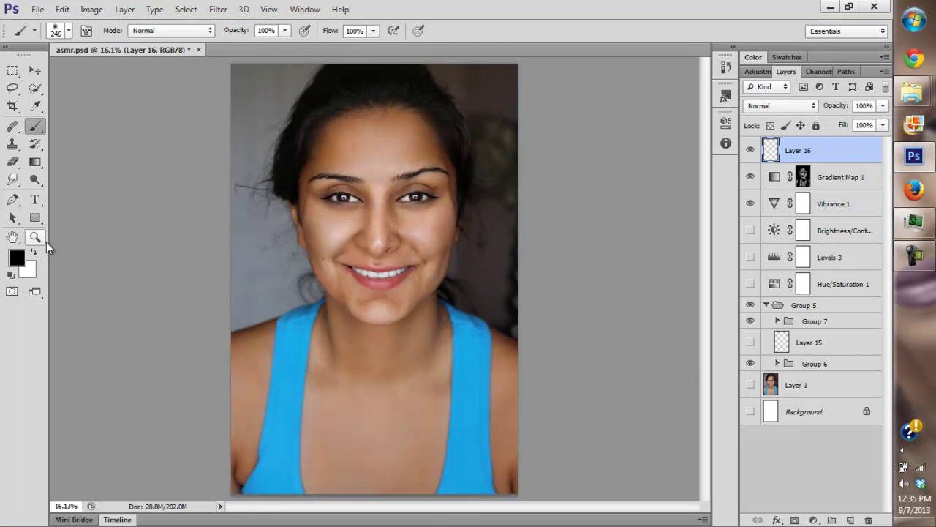
# Check the effect of the painted highlights in Layer 16 and reduce the layer's opacity to 47%.
pyautogui.click(34, 236)
pyautogui.moveTo(453, 259); pyautogui.dragTo(508, 230)
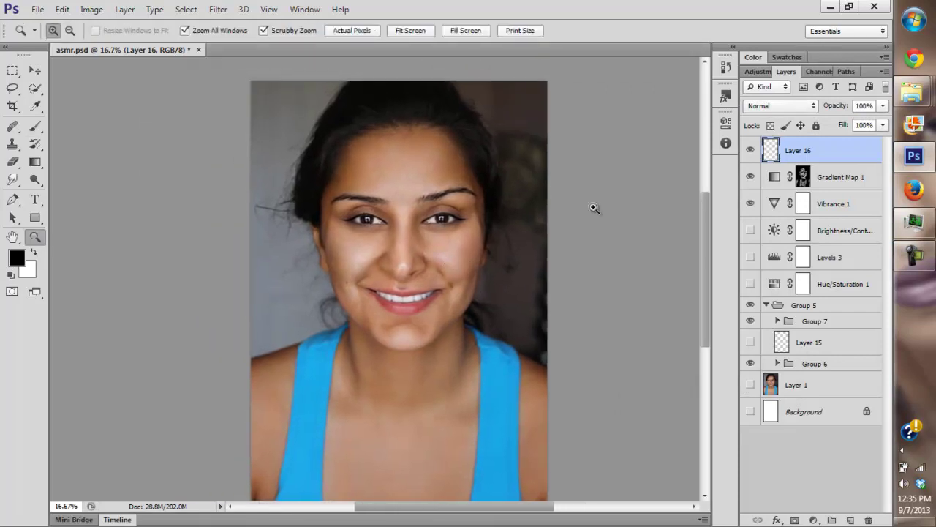
pyautogui.click(751, 151)
pyautogui.click(751, 151)
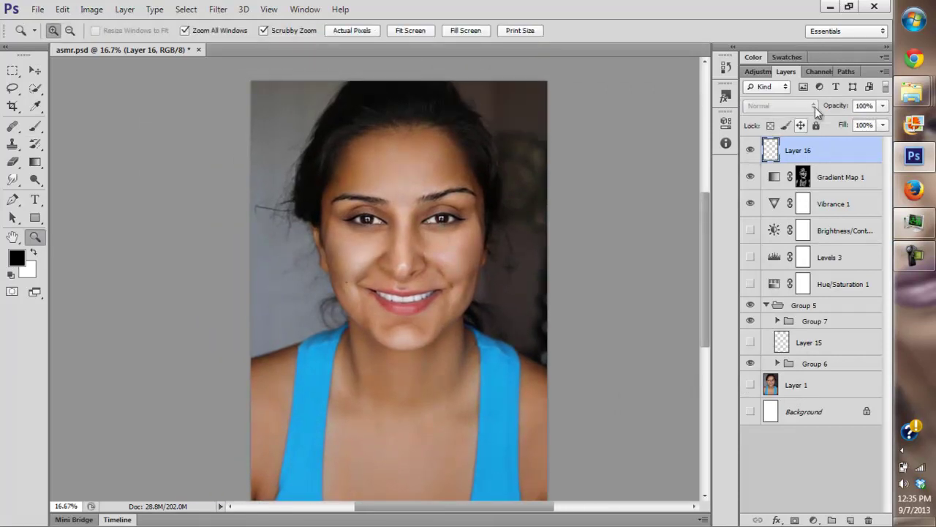
pyautogui.click(882, 106)
pyautogui.moveTo(859, 119); pyautogui.dragTo(850, 123)
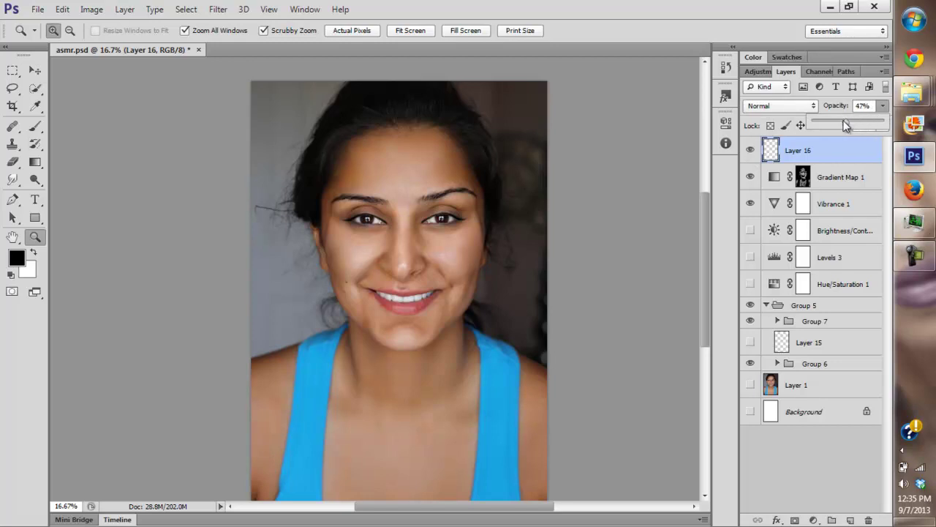
pyautogui.click(744, 159)
# Examine the teeth and lower lip closely at 200% zoom.
pyautogui.click(412, 288)
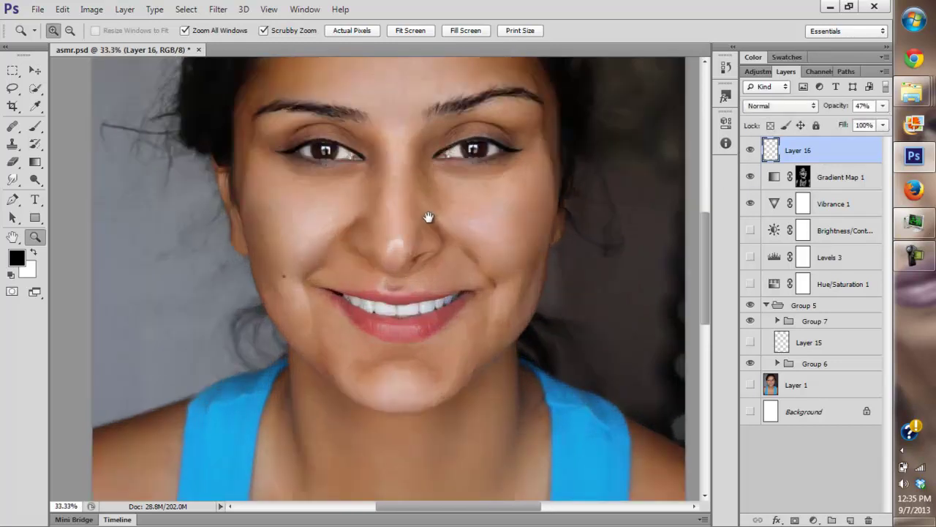
pyautogui.click(370, 356)
pyautogui.moveTo(409, 239); pyautogui.dragTo(423, 299)
pyautogui.click(358, 347)
pyautogui.moveTo(355, 352); pyautogui.dragTo(346, 262)
pyautogui.click(350, 348)
pyautogui.click(349, 344)
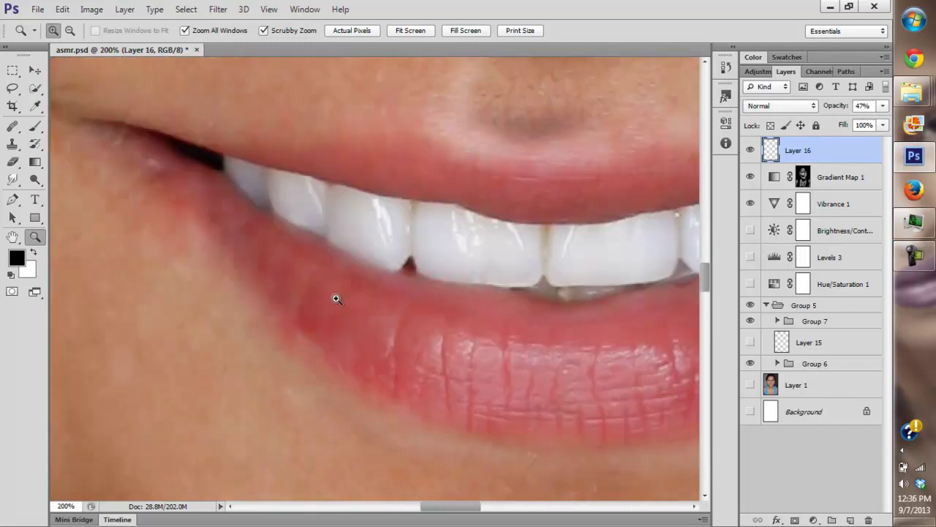
pyautogui.moveTo(453, 230); pyautogui.dragTo(381, 211)
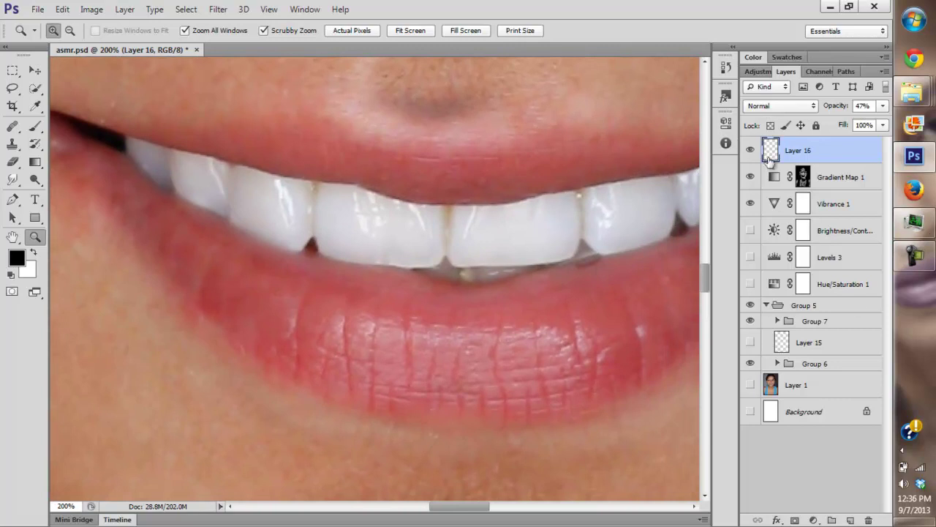
# Add a Hue/Saturation adjustment above Layer 16 with saturation at -100 to view the portrait in grayscale.
pyautogui.click(812, 519)
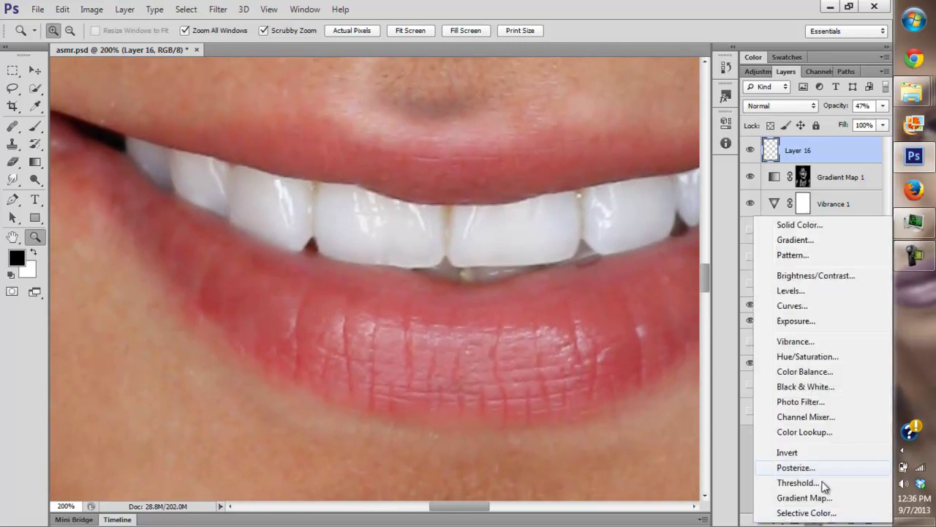
pyautogui.click(782, 361)
pyautogui.moveTo(560, 235); pyautogui.dragTo(504, 196)
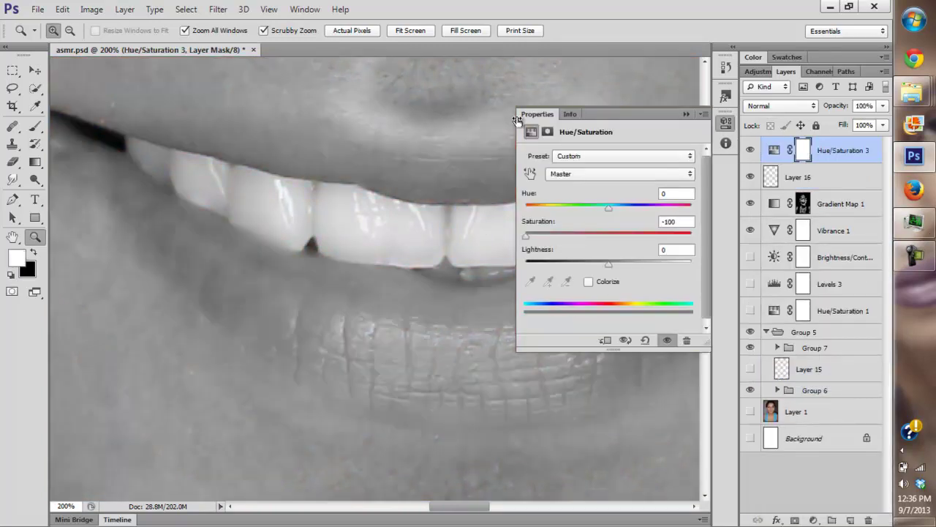
pyautogui.click(428, 32)
pyautogui.click(687, 114)
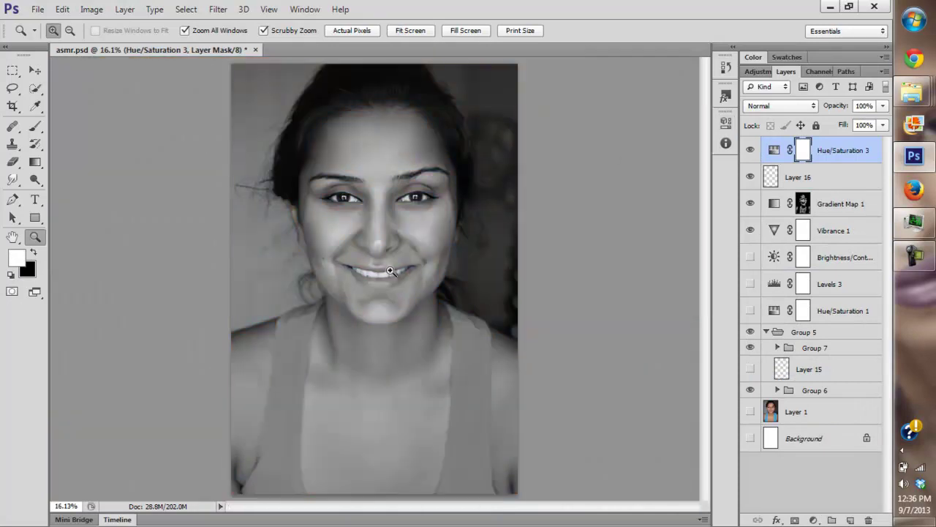
pyautogui.keyDown('alt'); pyautogui.scroll(6, 388, 267); pyautogui.keyUp('alt')
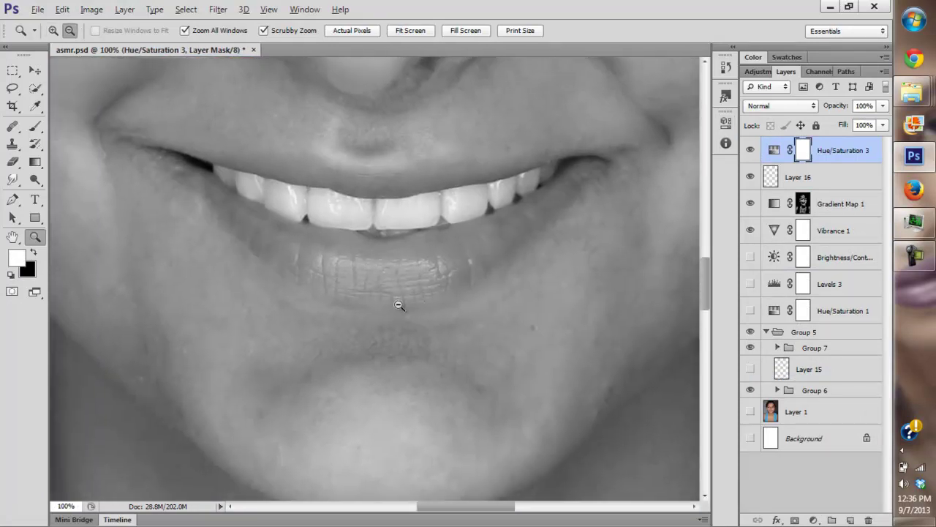
pyautogui.scroll(1, 398, 304)
pyautogui.scroll(-2, 395, 310)
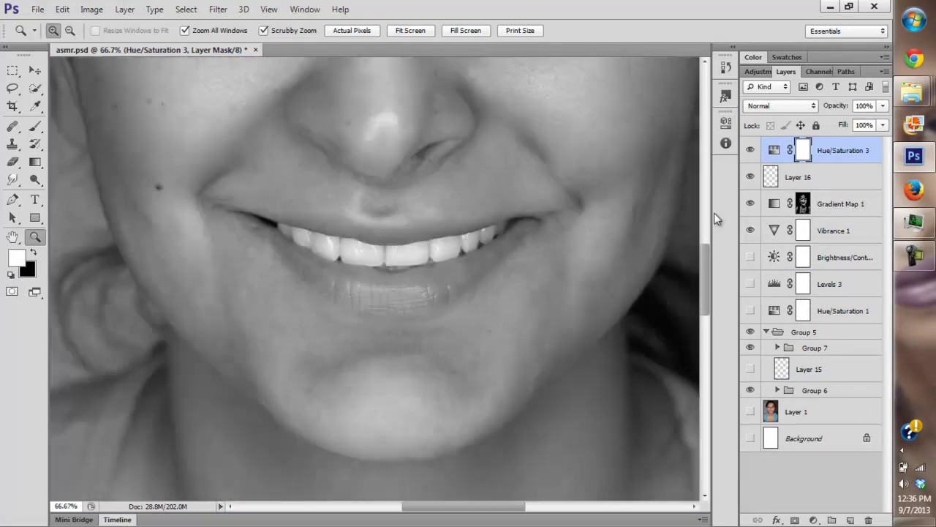
# Add a gray Soft Light layer named dodge & burn directly above Layer 16, beneath the grayscale adjustment.
pyautogui.click(795, 180)
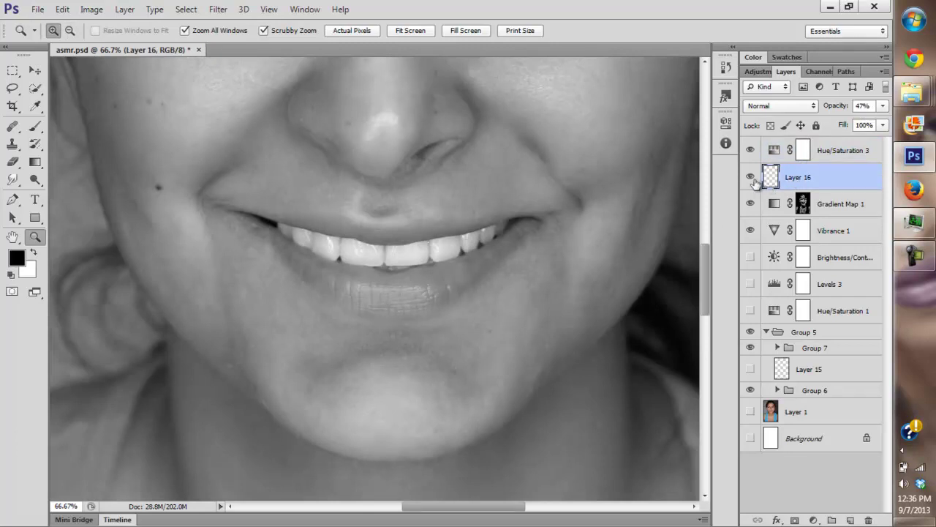
pyautogui.press('F2')
pyautogui.click(325, 322)
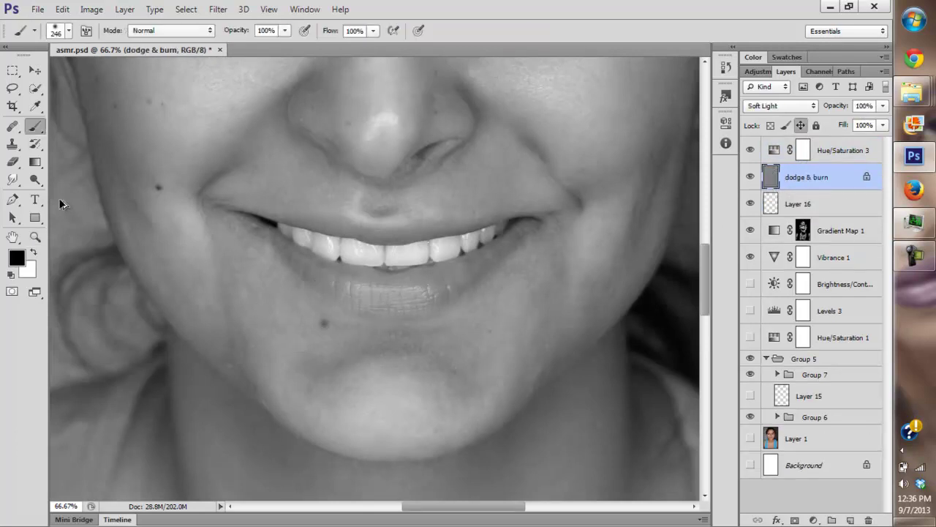
pyautogui.click(34, 237)
pyautogui.press('x')
pyautogui.click(361, 311)
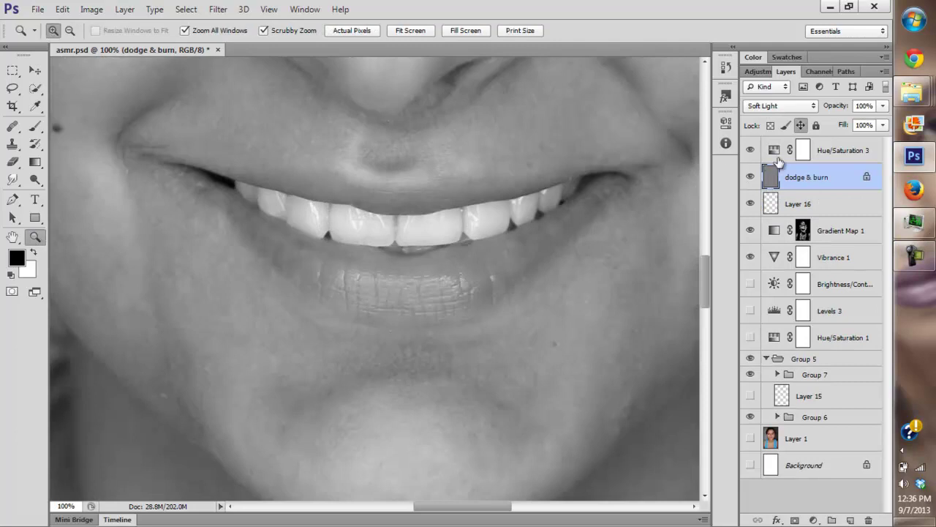
pyautogui.click(803, 155)
pyautogui.click(813, 520)
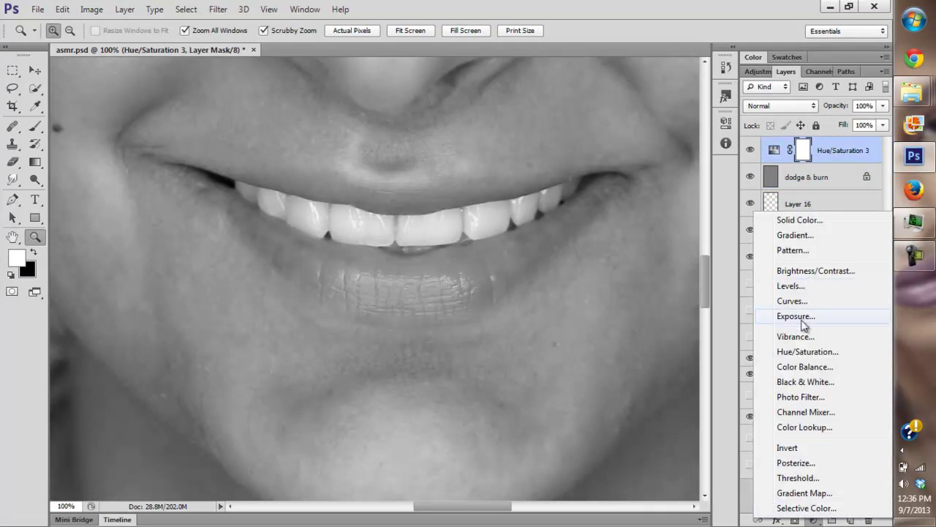
pyautogui.click(799, 354)
pyautogui.hotkey('ctrl', 'z')
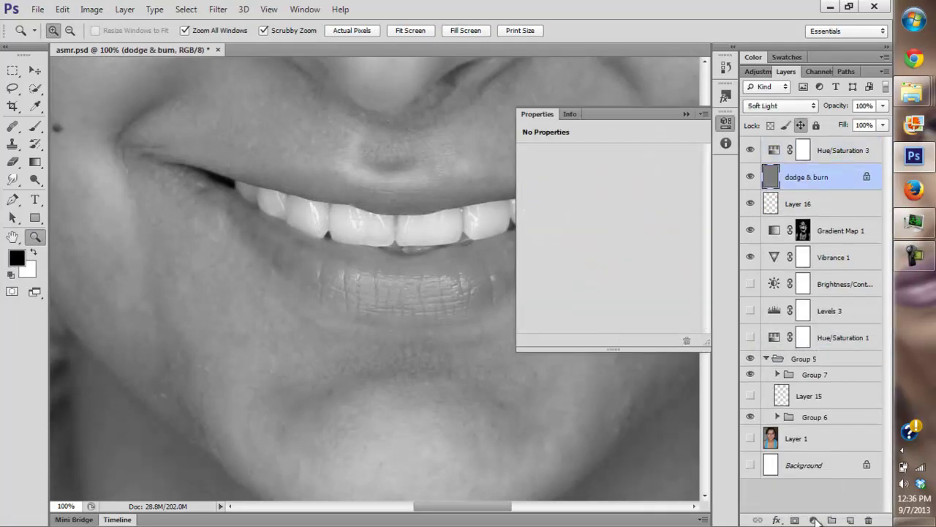
# Add a Levels adjustment above the dodge & burn layer with the black input at 58 and white input at 217.
pyautogui.click(814, 520)
pyautogui.click(791, 286)
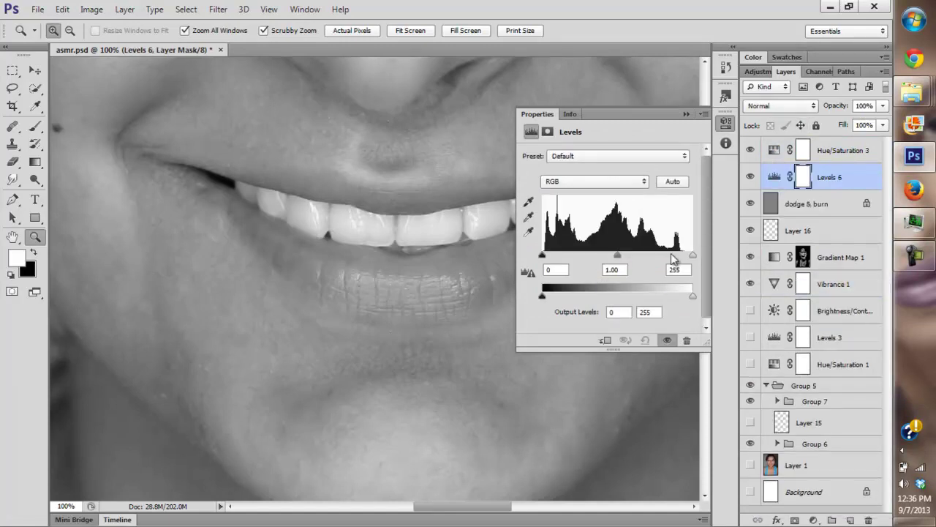
pyautogui.moveTo(686, 259); pyautogui.dragTo(670, 257)
pyautogui.moveTo(542, 256); pyautogui.dragTo(581, 269)
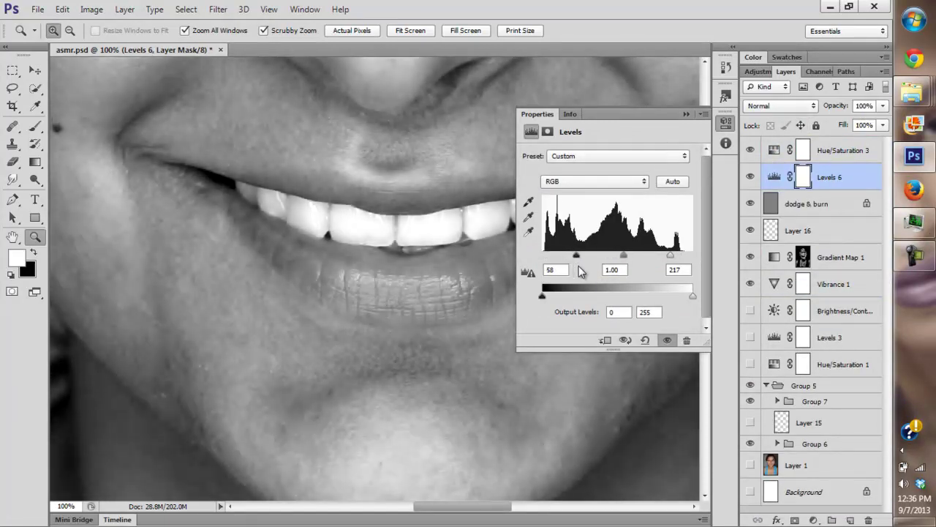
pyautogui.click(725, 123)
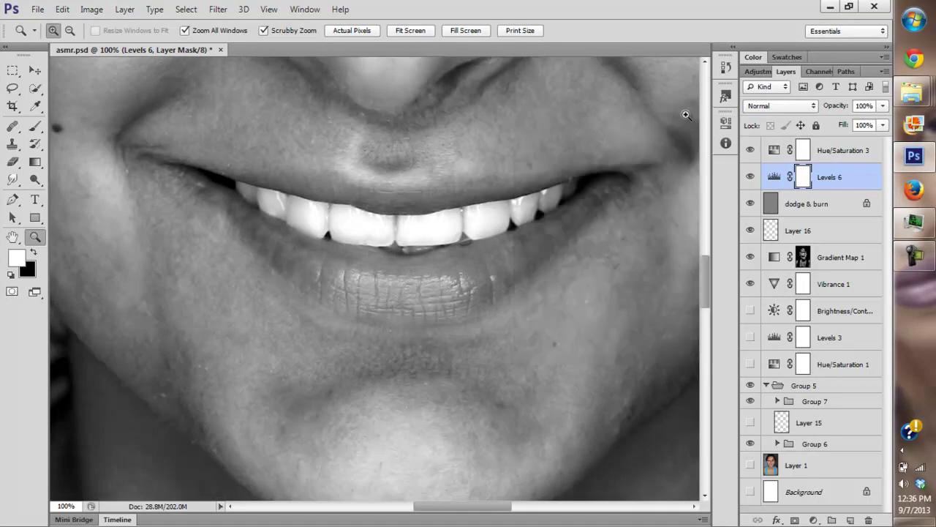
# Dab black beside the left mouth corner on the dodge & burn layer with a 13 px, 0% hardness brush.
pyautogui.click(774, 205)
pyautogui.moveTo(486, 289); pyautogui.dragTo(468, 299)
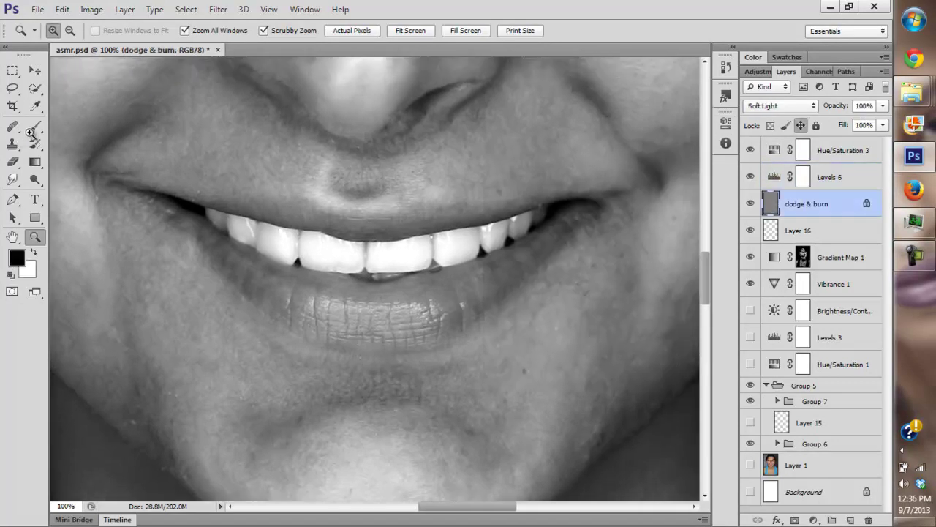
pyautogui.click(34, 128)
pyautogui.rightClick(471, 327)
pyautogui.moveTo(471, 327); pyautogui.dragTo(478, 332)
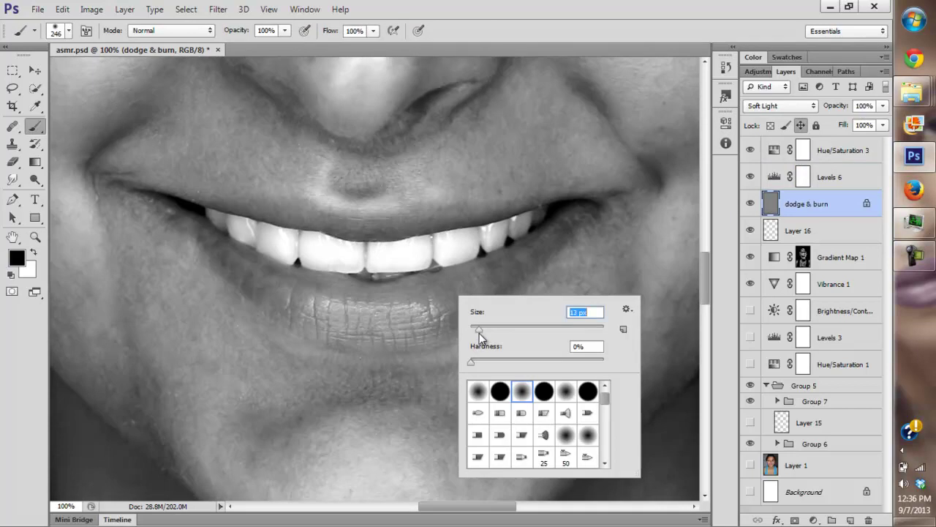
pyautogui.click(148, 204)
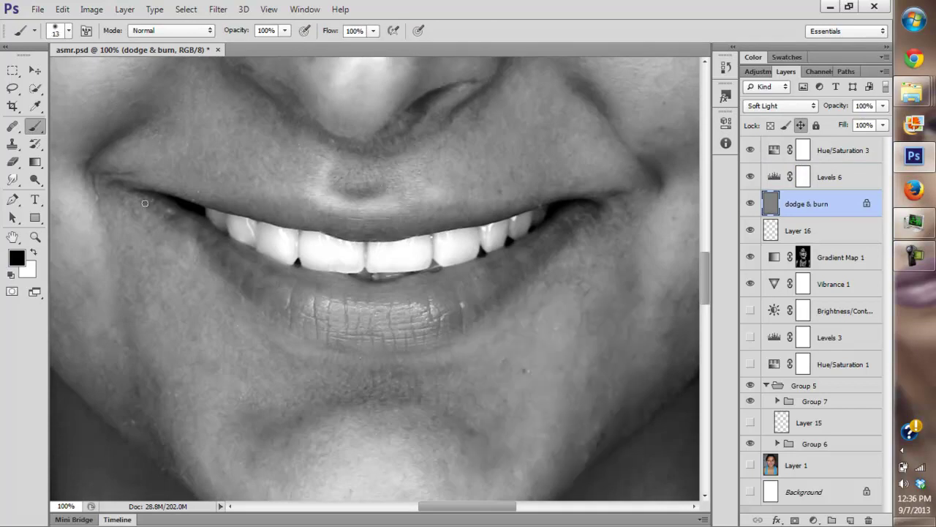
pyautogui.keyDown('shift'); pyautogui.click(221, 275); pyautogui.keyUp('shift')
pyautogui.hotkey('ctrl', 'z')
# Set the brush flow to 1% and paint alternating black and white strokes along the left edge of the lower lip.
pyautogui.click(373, 31)
pyautogui.click(304, 46)
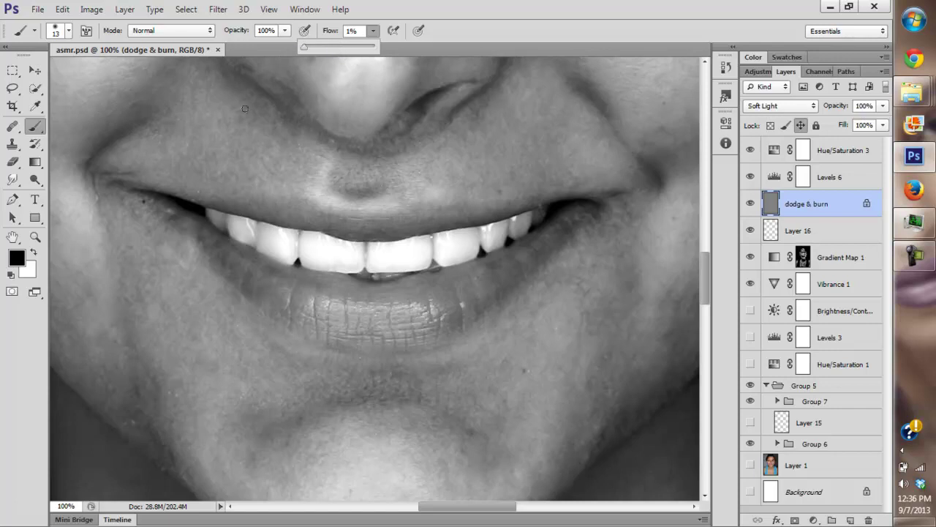
pyautogui.click(183, 230)
pyautogui.press('x')
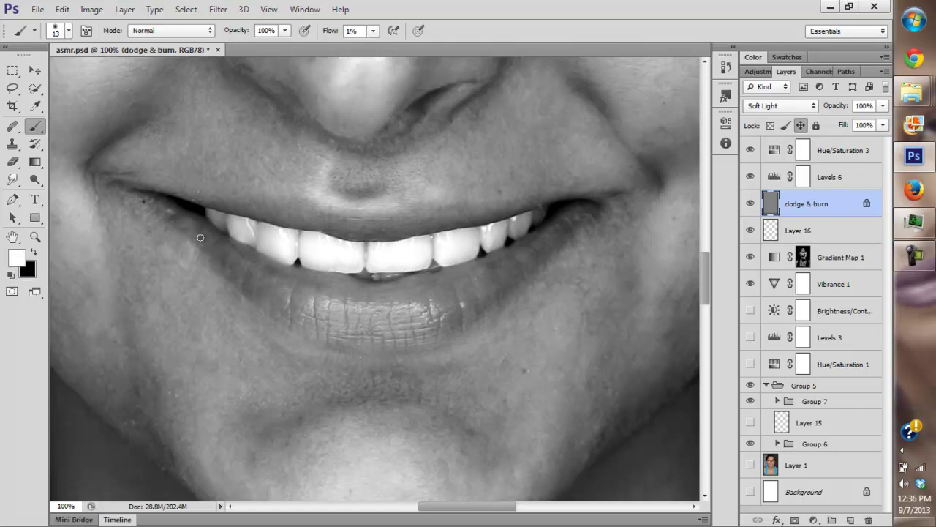
pyautogui.press('x')
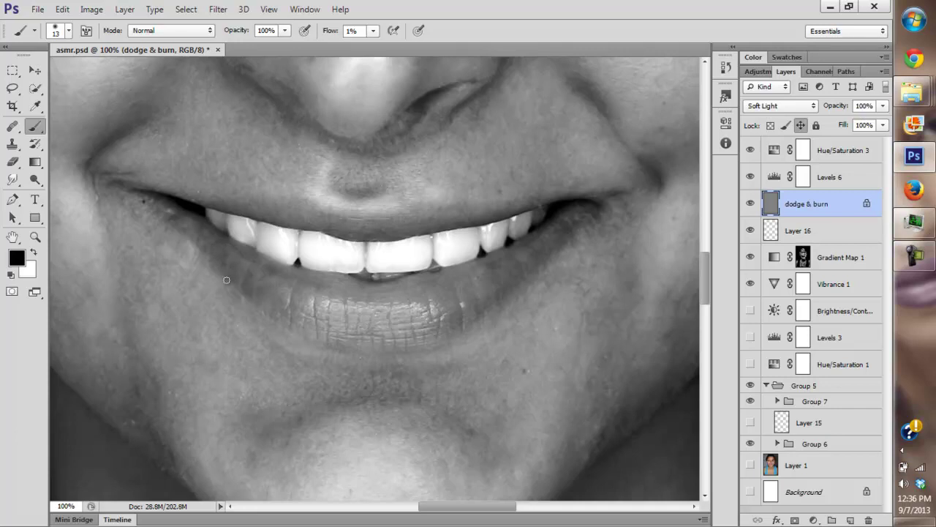
pyautogui.press('x')
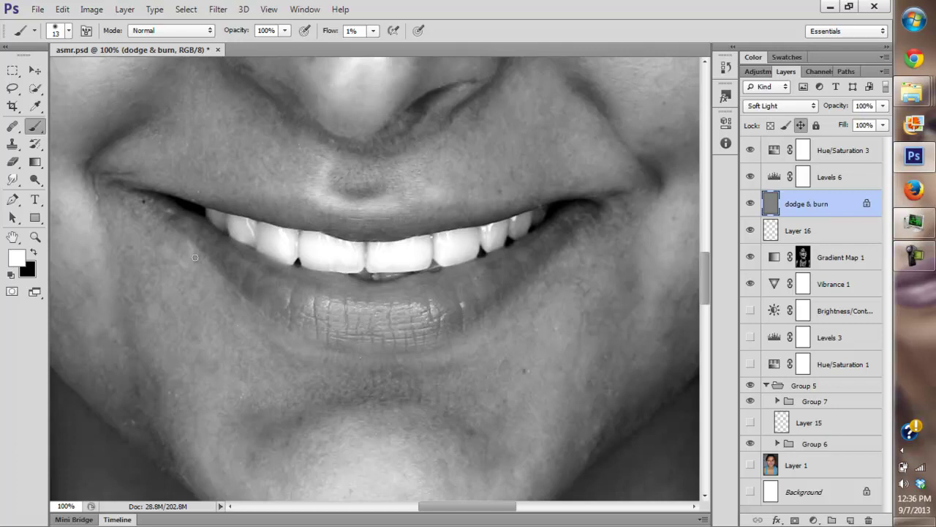
pyautogui.press('x')
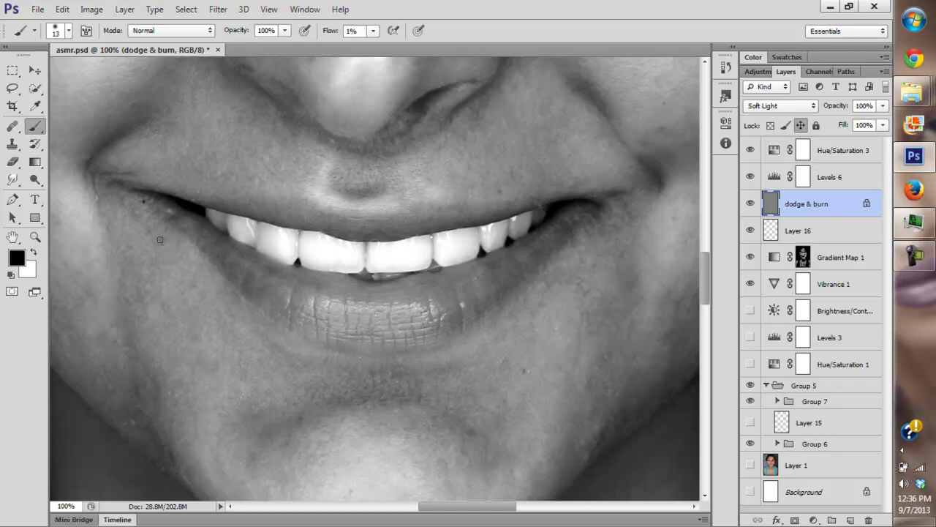
pyautogui.press('x')
pyautogui.press('x')
# Dodge and burn the right edge of the lower lip up to the mouth corner with alternating white and black strokes.
pyautogui.hscroll(5, 351, 366)
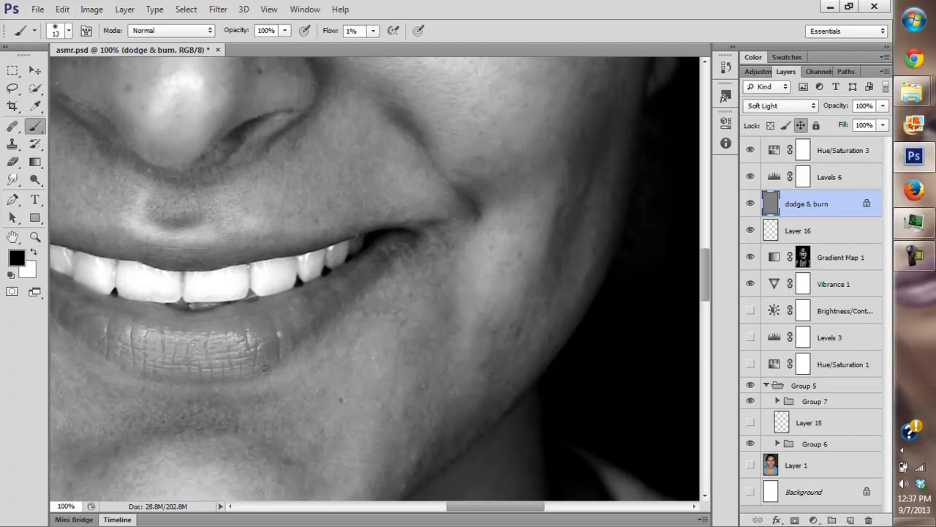
pyautogui.press('x')
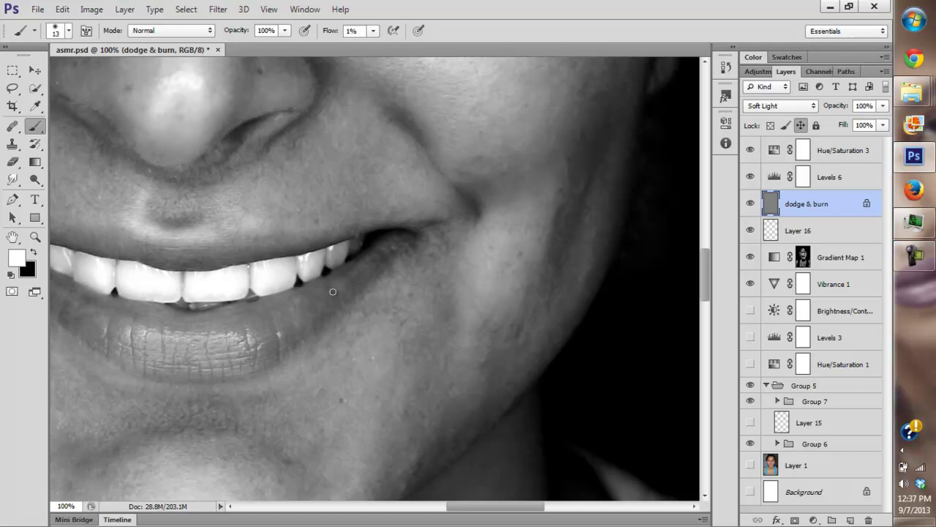
pyautogui.press('x')
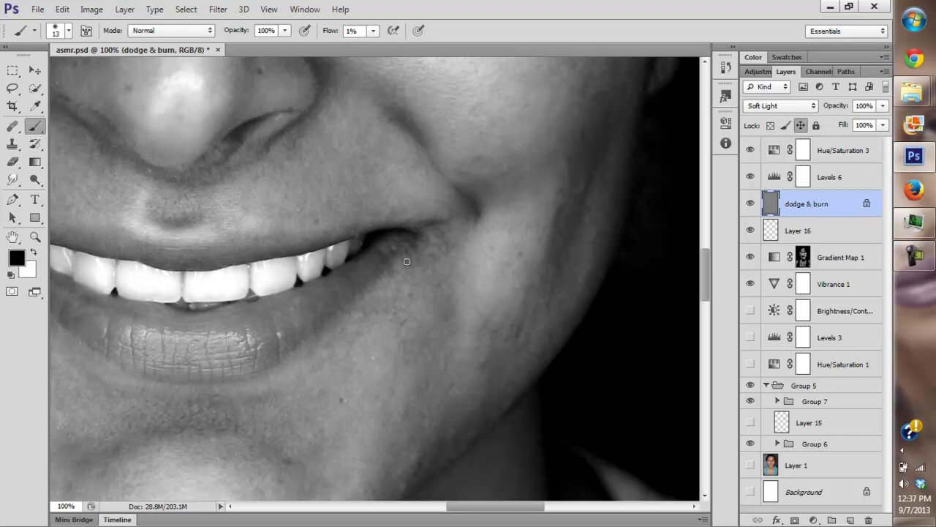
pyautogui.press('x')
pyautogui.press('x')
pyautogui.press('x')
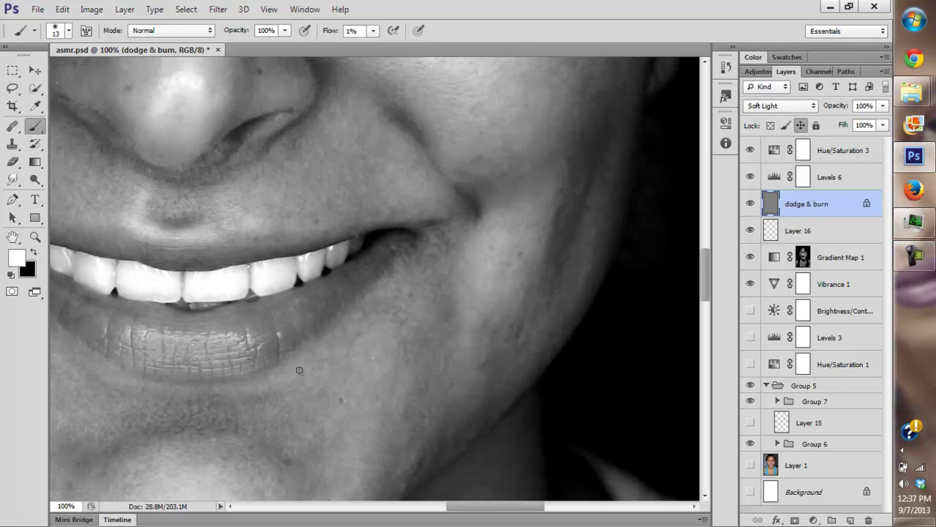
# Refine the lower lip's right outline against the skin with black and white strokes, comparing with the dodge & burn layer hidden and shown.
pyautogui.moveTo(336, 334); pyautogui.dragTo(333, 370)
pyautogui.press('x')
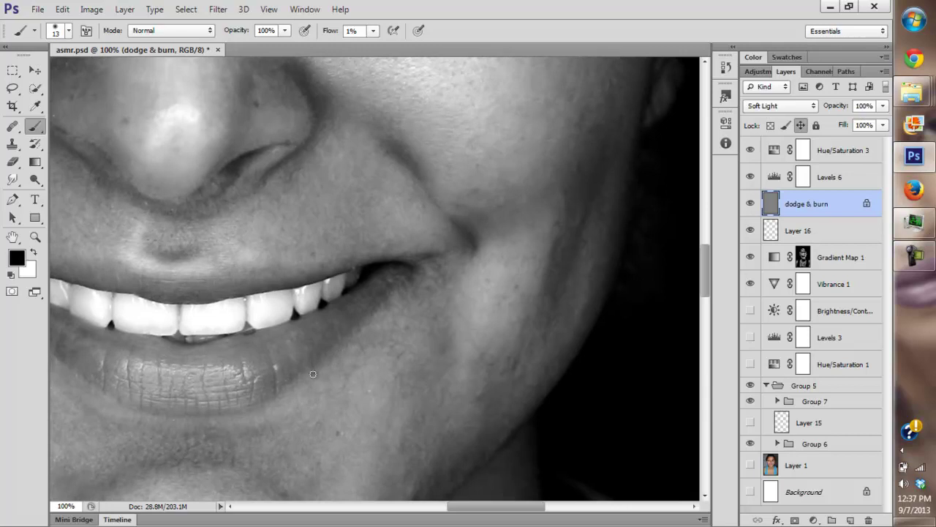
pyautogui.press('x')
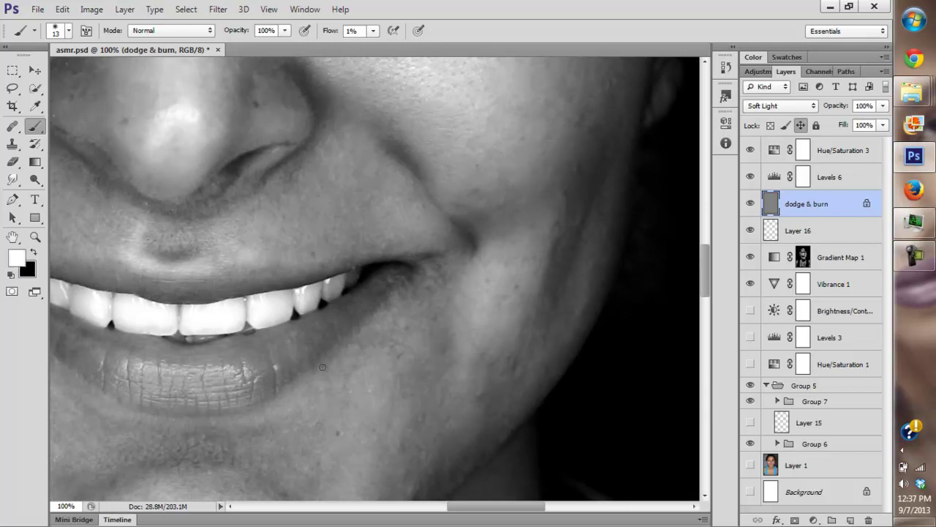
pyautogui.press('x')
pyautogui.press('x')
pyautogui.press('x')
pyautogui.press('x')
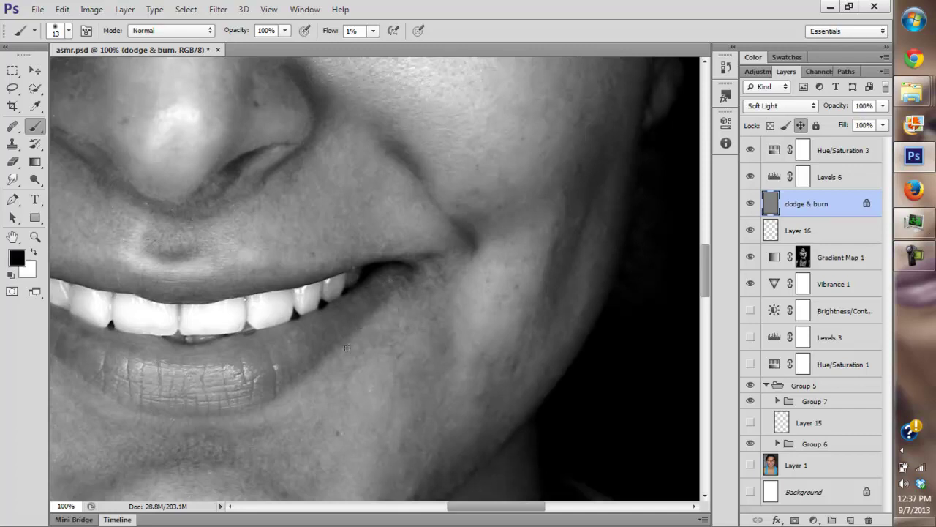
pyautogui.press('x')
pyautogui.press('x')
pyautogui.press('x')
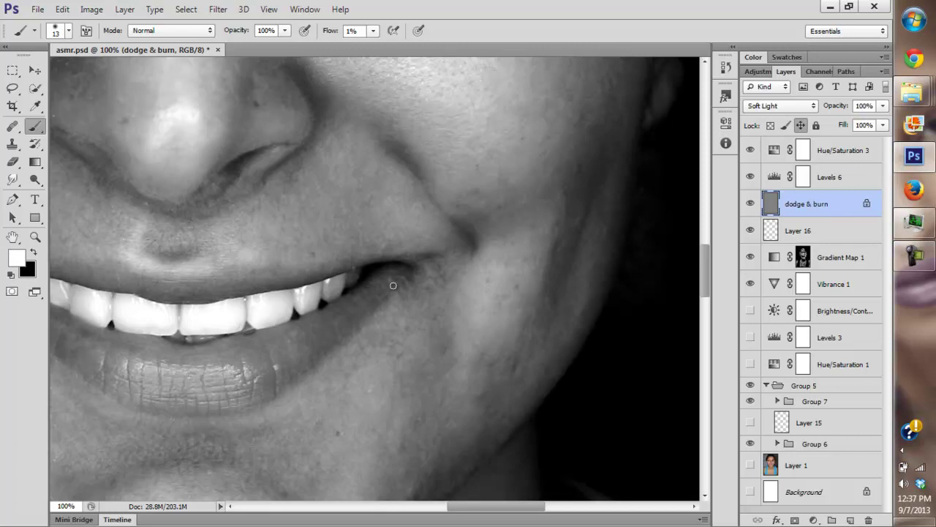
pyautogui.click(751, 204)
pyautogui.click(750, 204)
# Even out the tones inside the right part of the lower lip, below the teeth, with black and white strokes.
pyautogui.moveTo(328, 321); pyautogui.dragTo(480, 285)
pyautogui.press('x')
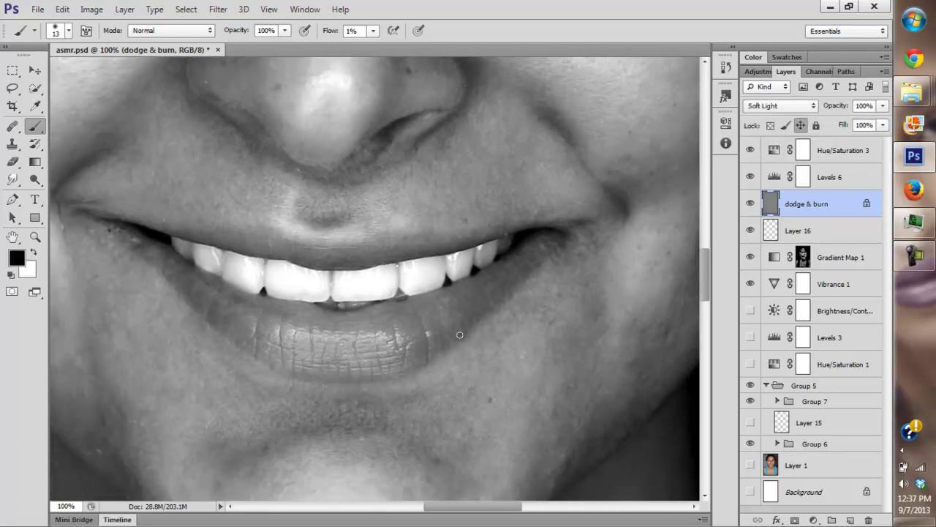
pyautogui.press('x')
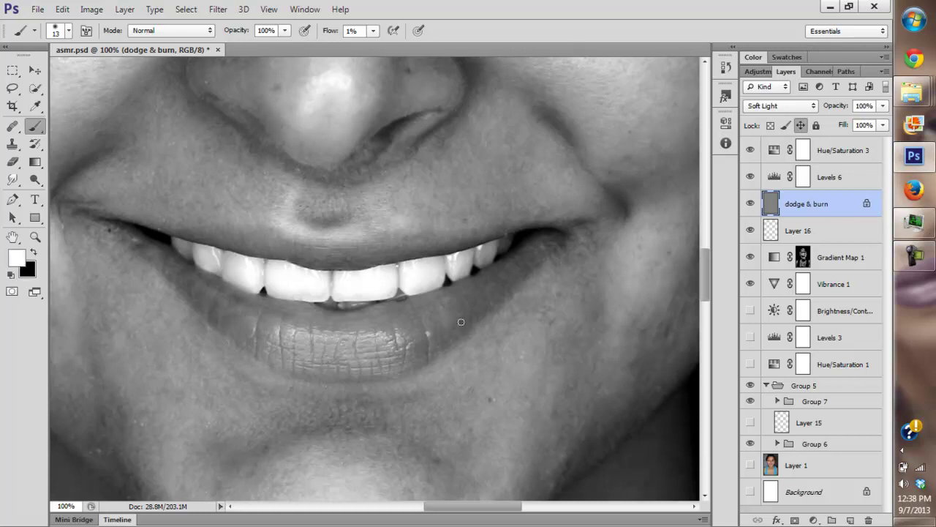
pyautogui.press('x')
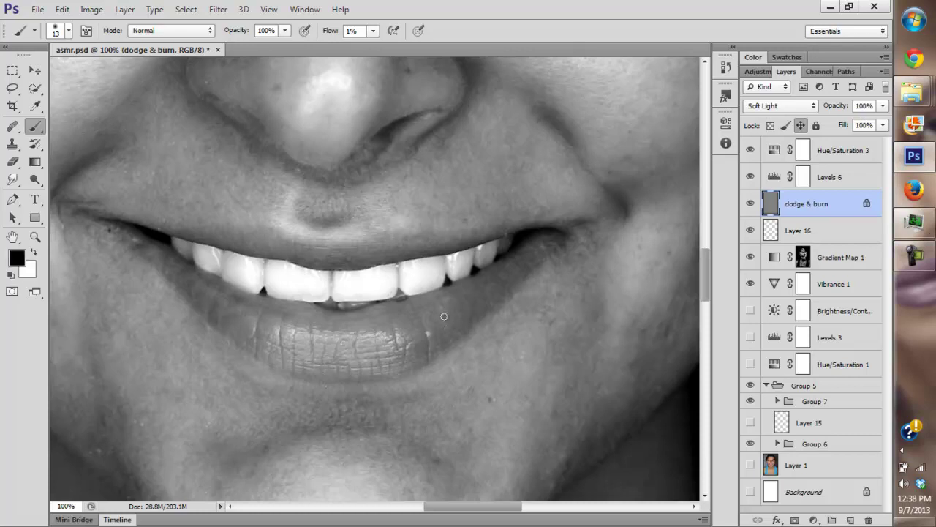
pyautogui.moveTo(524, 278); pyautogui.dragTo(512, 313)
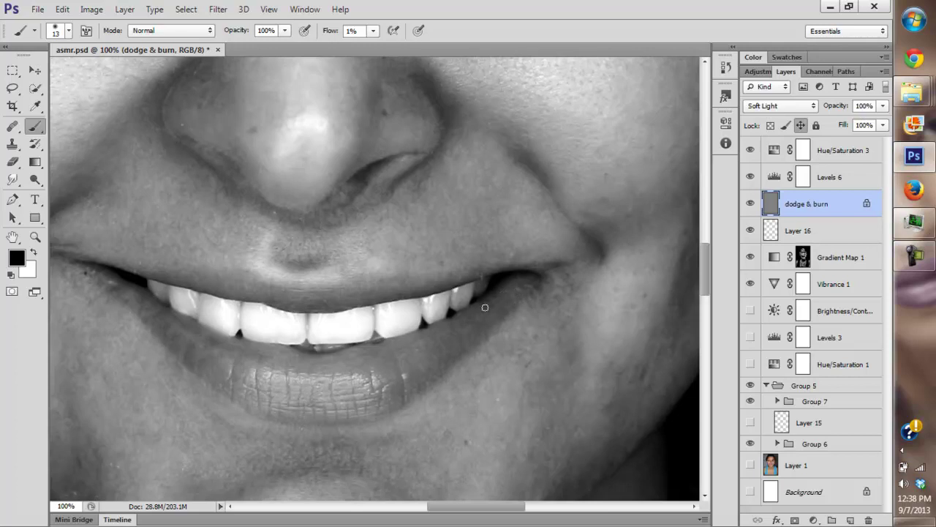
pyautogui.press('x')
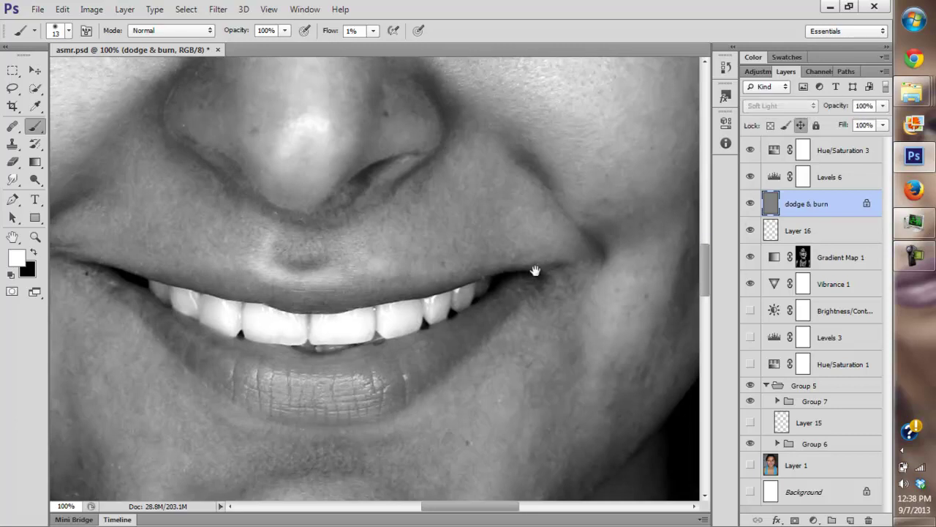
# Dodge and burn the left part of the lower lip and its outline with alternating white and black strokes.
pyautogui.moveTo(189, 327); pyautogui.dragTo(280, 319)
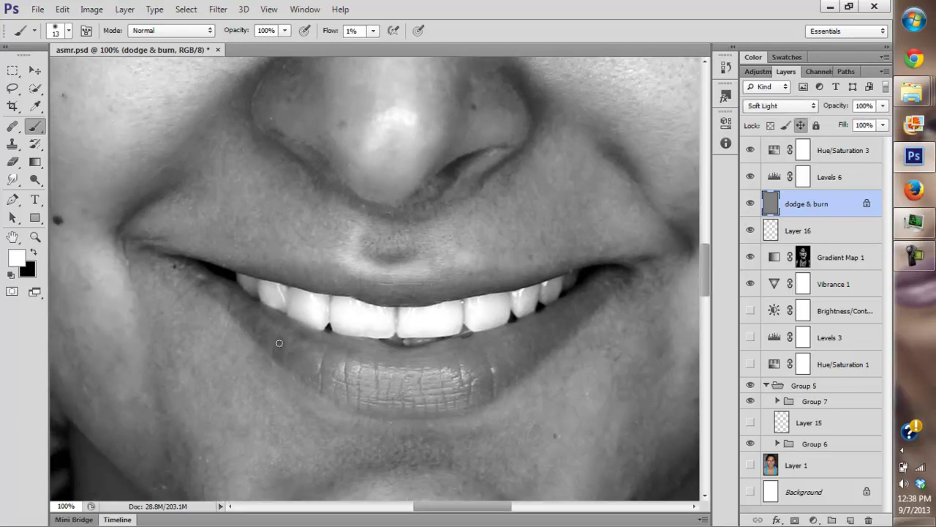
pyautogui.press('x')
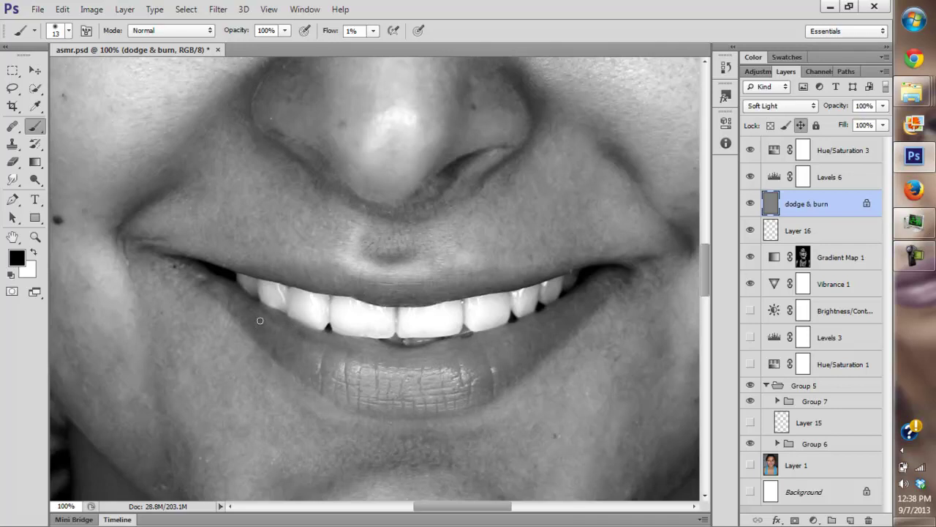
pyautogui.press('x')
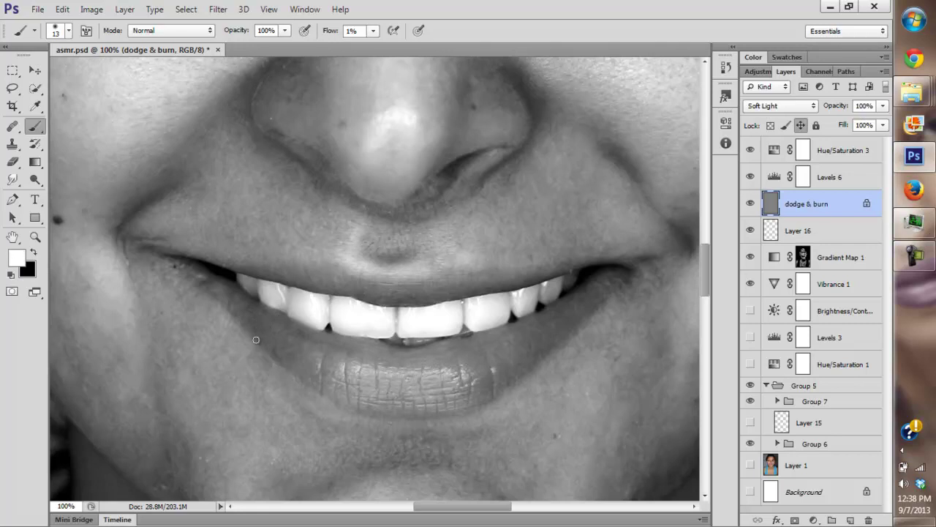
pyautogui.moveTo(306, 310); pyautogui.dragTo(368, 305)
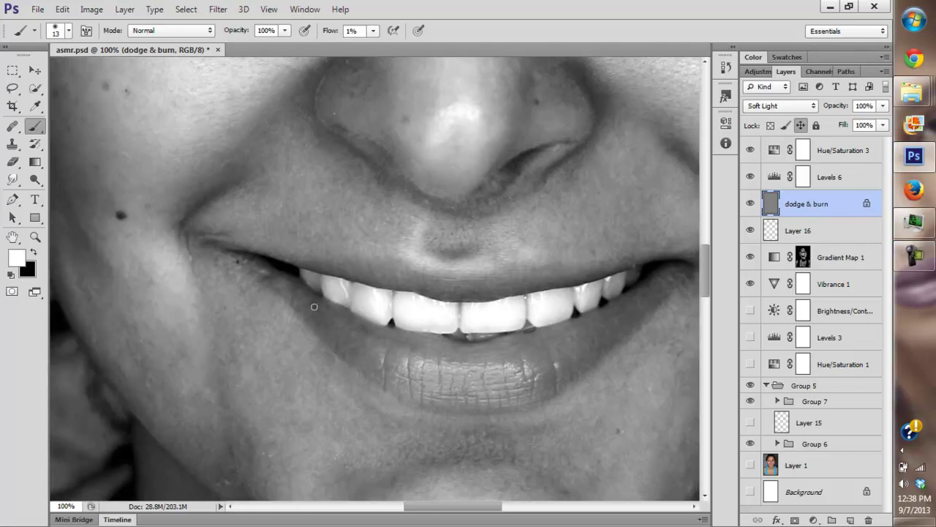
pyautogui.press('x')
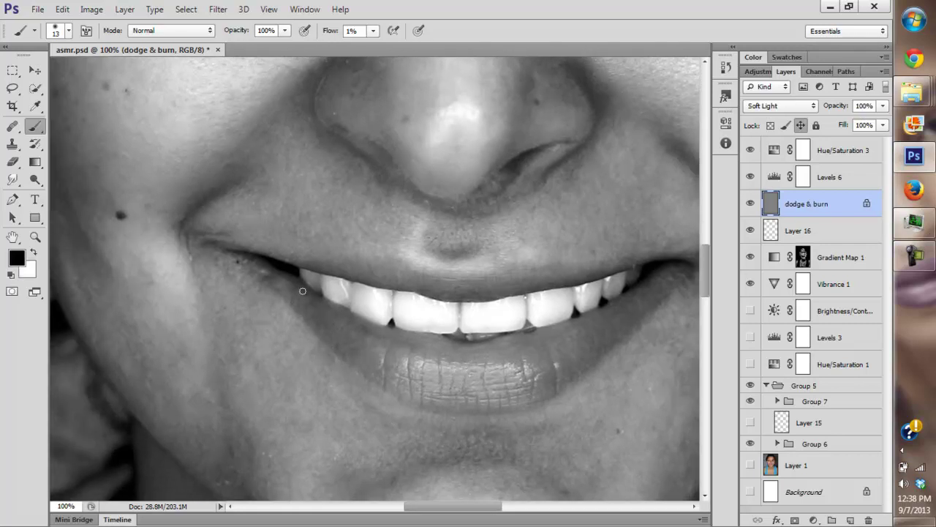
# Smooth the lower lip's edge near the left mouth corner with black and white, comparing with the dodge & burn layer hidden and shown.
pyautogui.moveTo(306, 298); pyautogui.dragTo(316, 321)
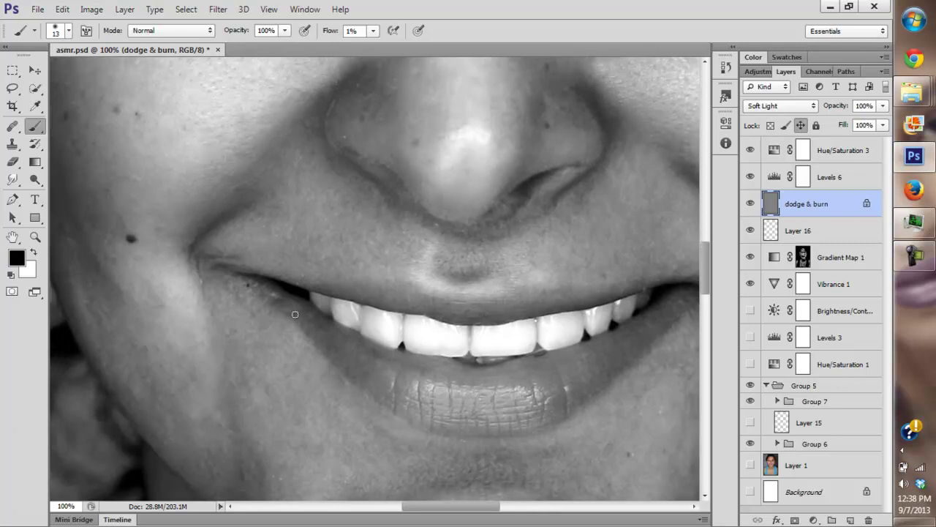
pyautogui.press('x')
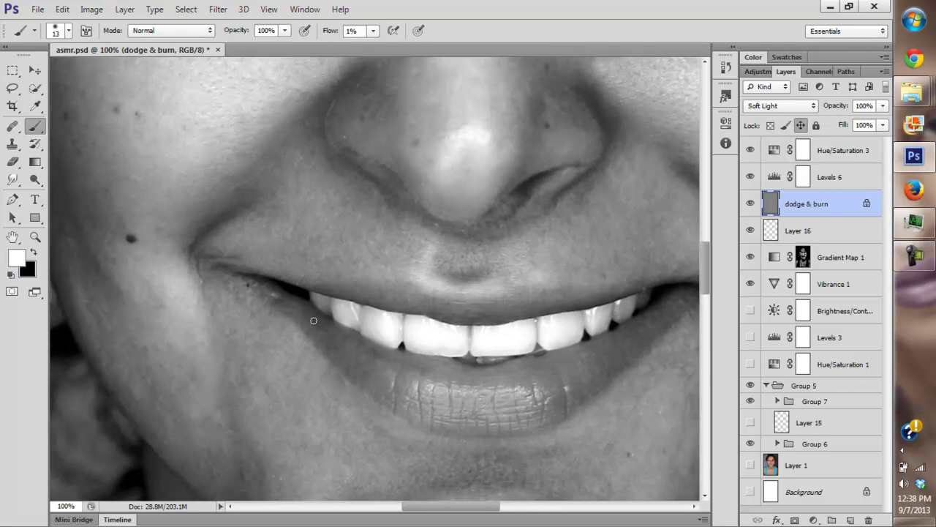
pyautogui.scroll(2, 322, 328)
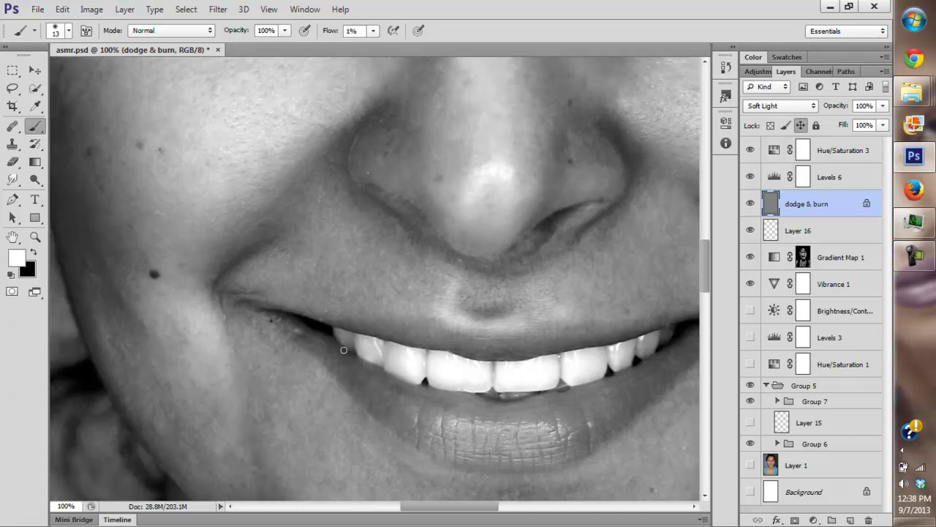
pyautogui.press('x')
pyautogui.press('x')
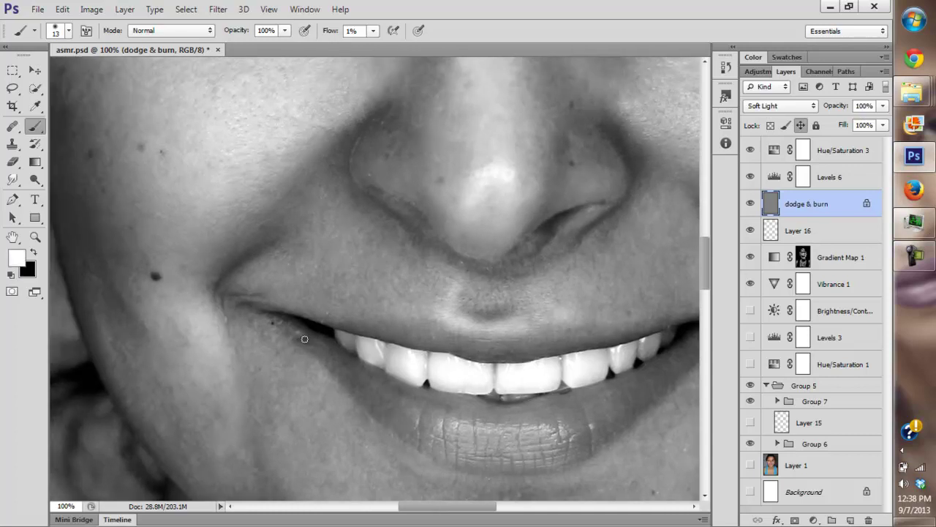
pyautogui.press('x')
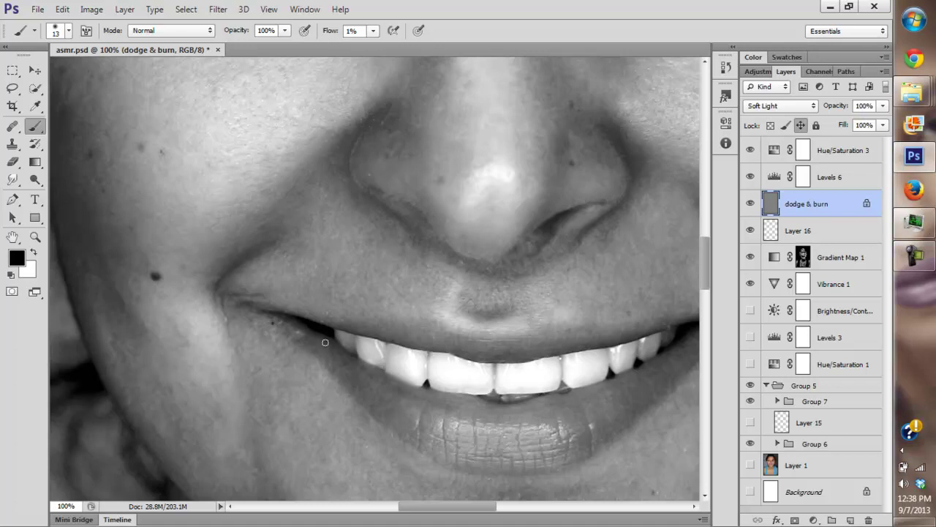
pyautogui.click(750, 205)
pyautogui.click(752, 204)
# Even out the tones along the upper lip's edge left of and below the philtrum with alternating black and white strokes.
pyautogui.press('space')
pyautogui.moveTo(641, 299); pyautogui.dragTo(548, 238)
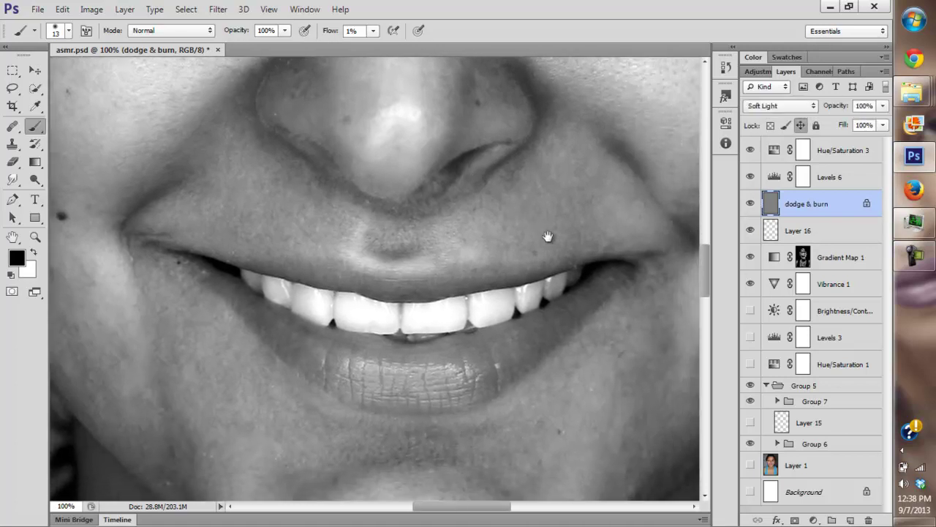
pyautogui.press('x')
pyautogui.press('x')
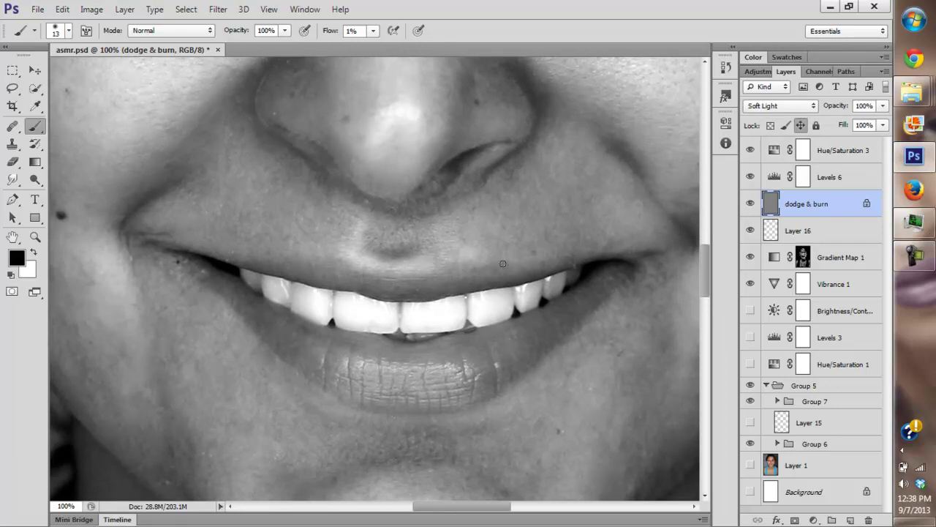
pyautogui.press('x')
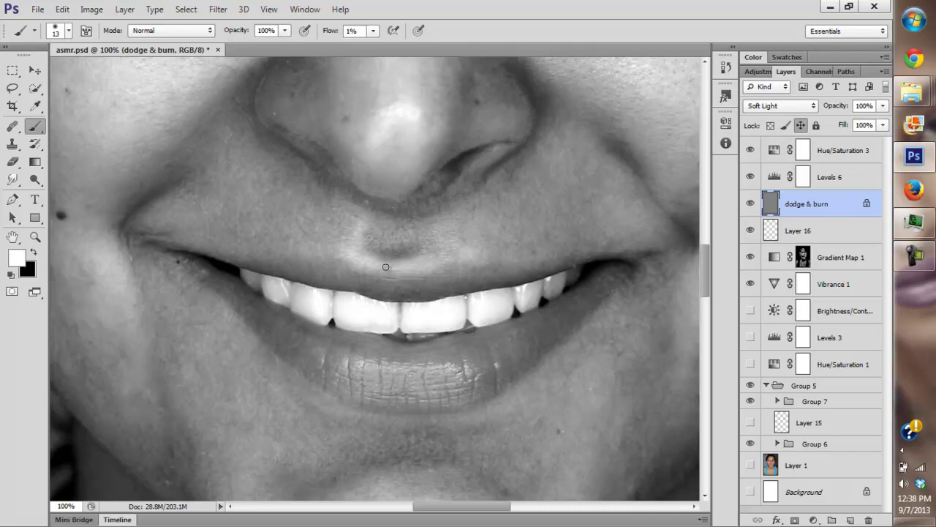
pyautogui.press('x')
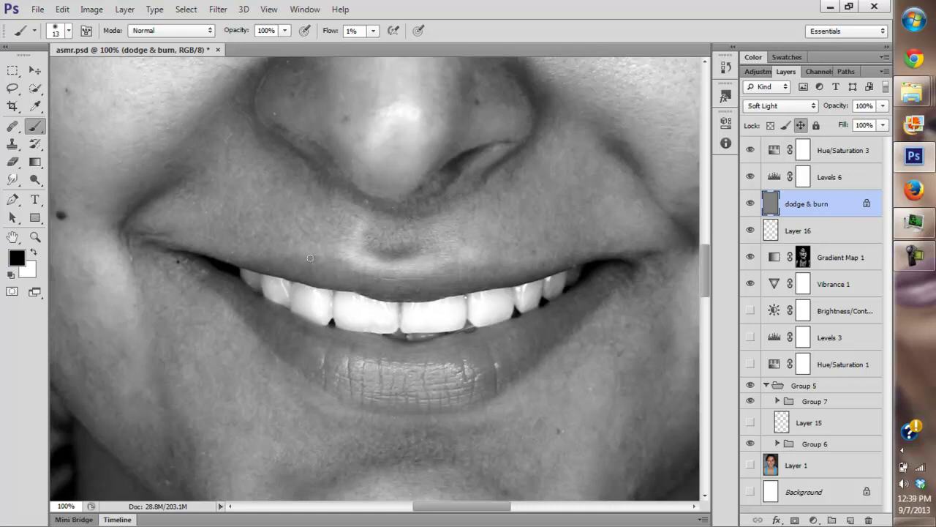
# Dodge and burn the right part of the upper lip's edge, comparing with the dodge & burn layer hidden and shown.
pyautogui.moveTo(409, 289); pyautogui.dragTo(323, 305)
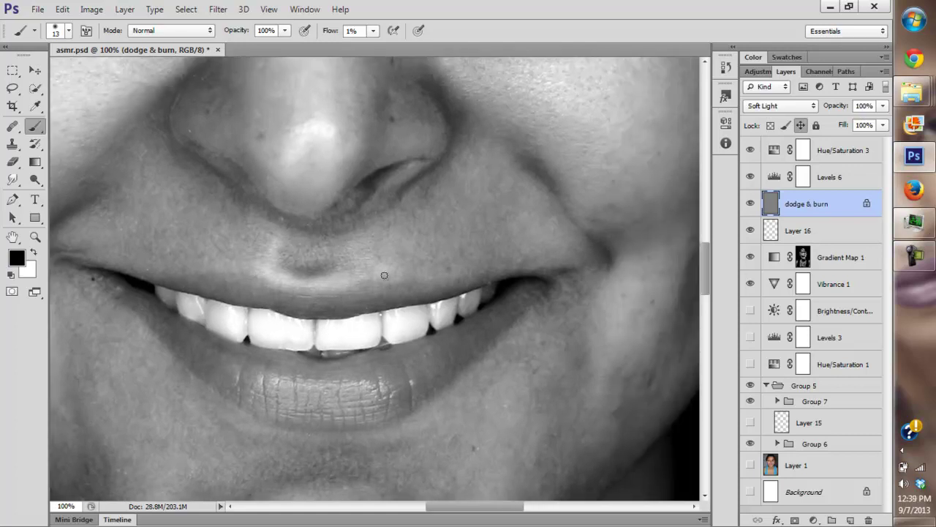
pyautogui.press('x')
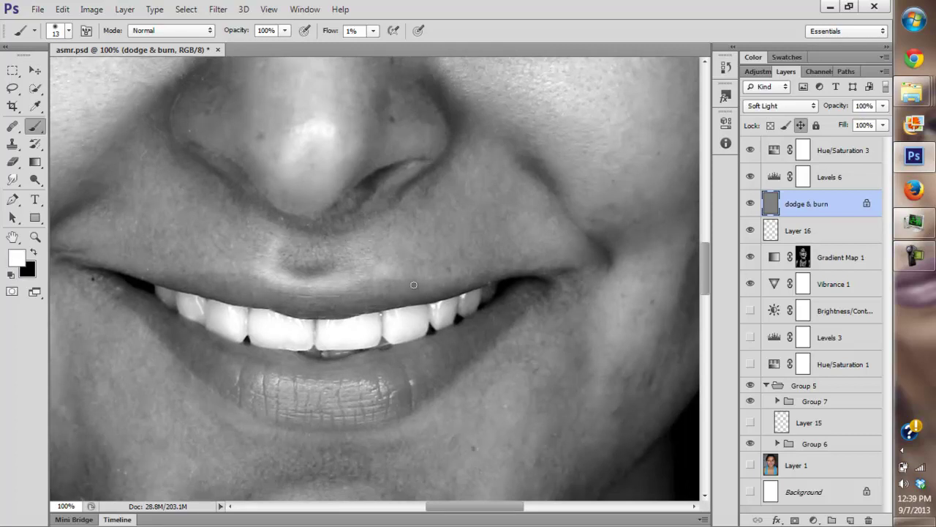
pyautogui.press('x')
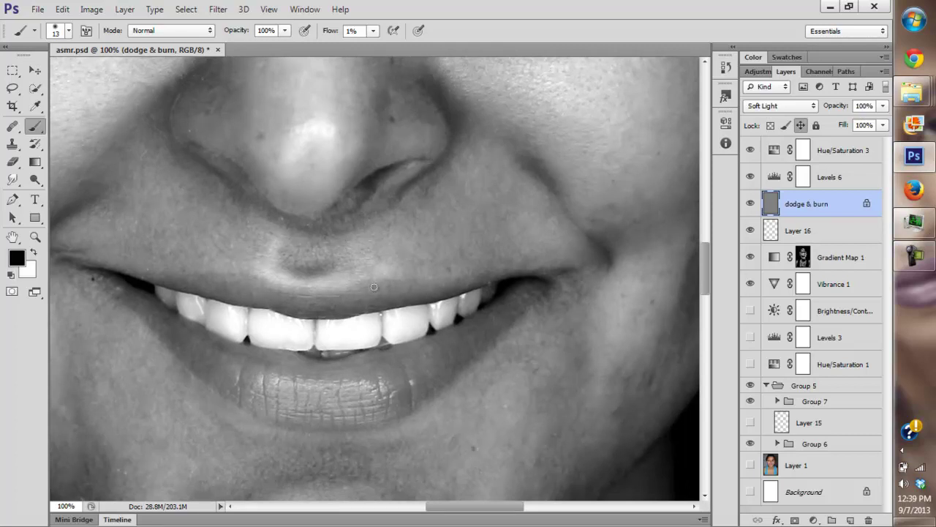
pyautogui.moveTo(375, 298)
pyautogui.mouseDown()
pyautogui.moveTo(400, 282)
pyautogui.moveTo(474, 283)
pyautogui.mouseUp()
pyautogui.hscroll(-3, 251, 324)
pyautogui.click(749, 207)
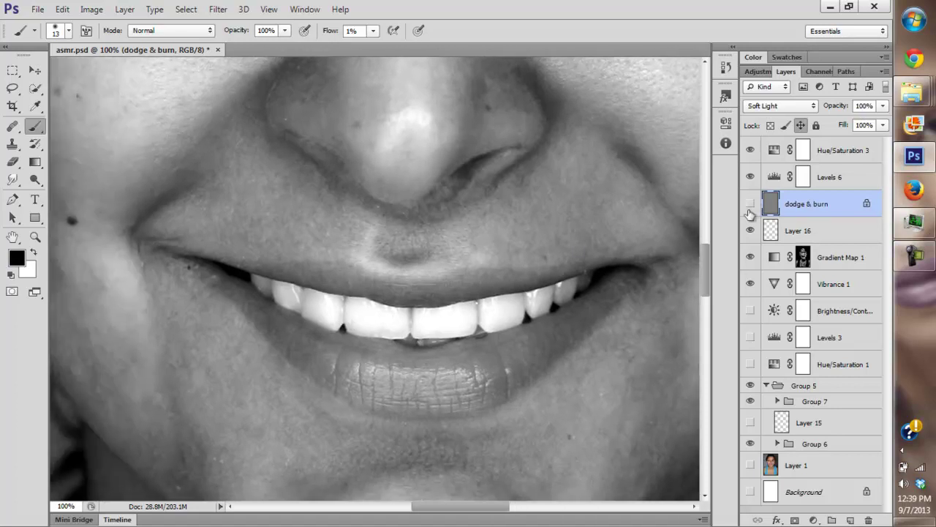
pyautogui.click(750, 207)
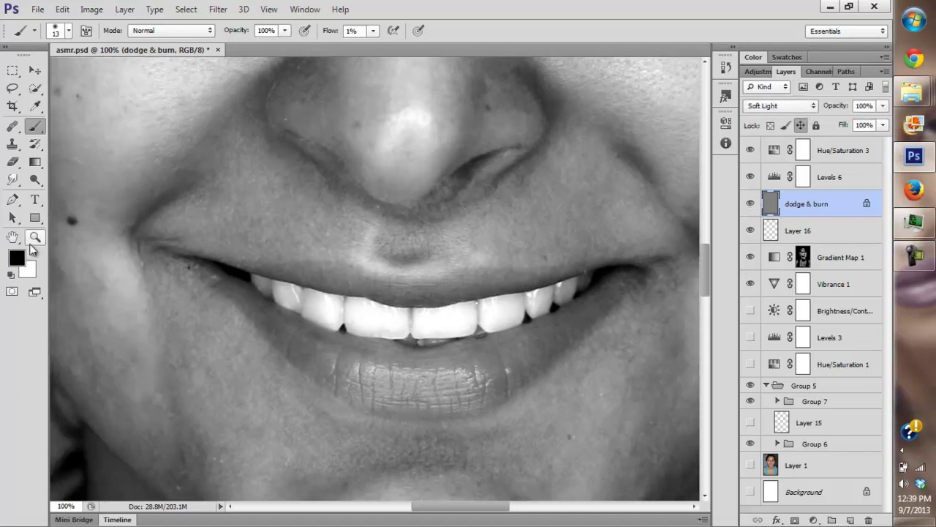
# View the face as a whole and compare it with the dodge & burn layer hidden and shown.
pyautogui.press('z')
pyautogui.click(410, 30)
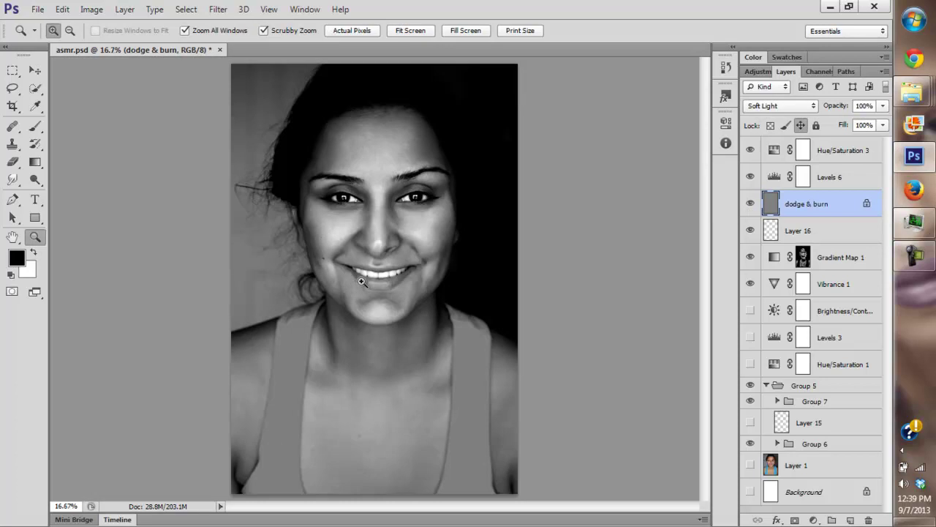
pyautogui.click(541, 259)
pyautogui.click(420, 309)
pyautogui.click(749, 203)
pyautogui.click(749, 203)
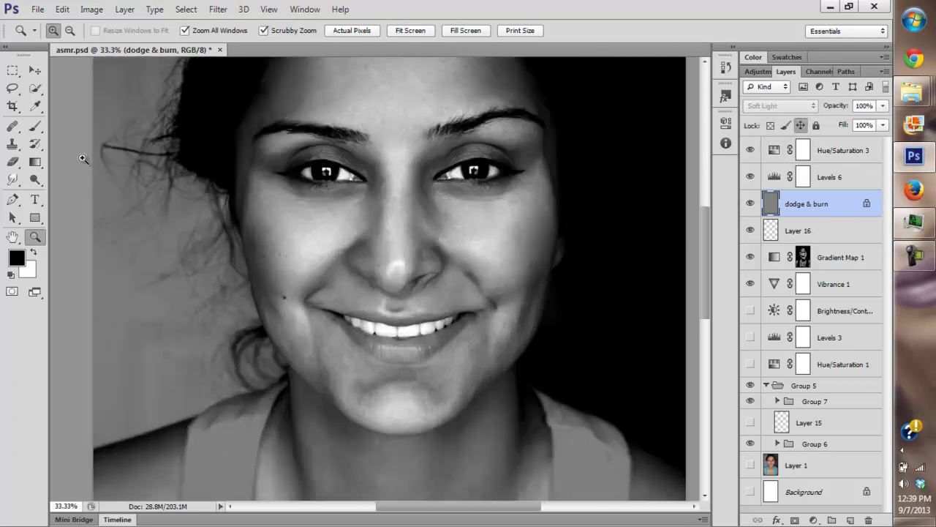
# Set the brush size to 32 px and dodge and burn the left cheek and jaw, comparing with the dodge & burn layer hidden and shown.
pyautogui.click(37, 129)
pyautogui.rightClick(382, 338)
pyautogui.moveTo(406, 368); pyautogui.dragTo(414, 370)
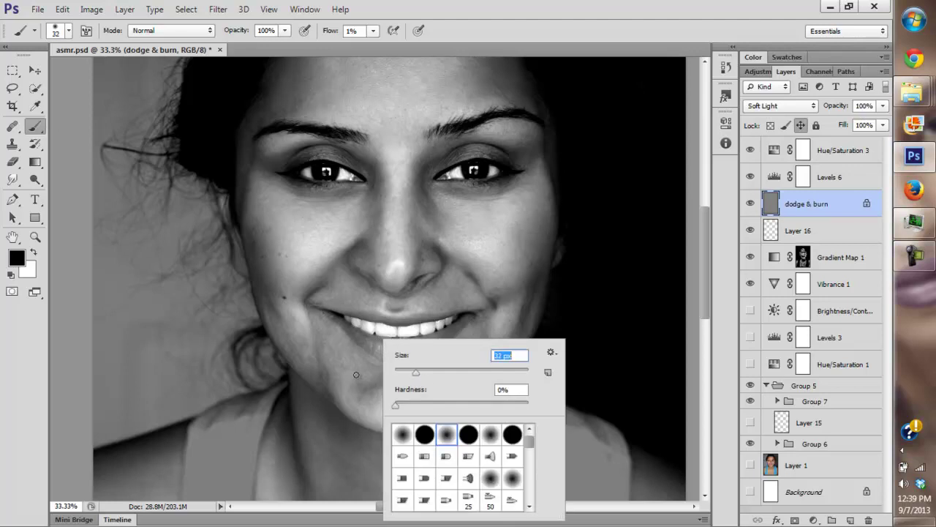
pyautogui.click(351, 372)
pyautogui.press('x')
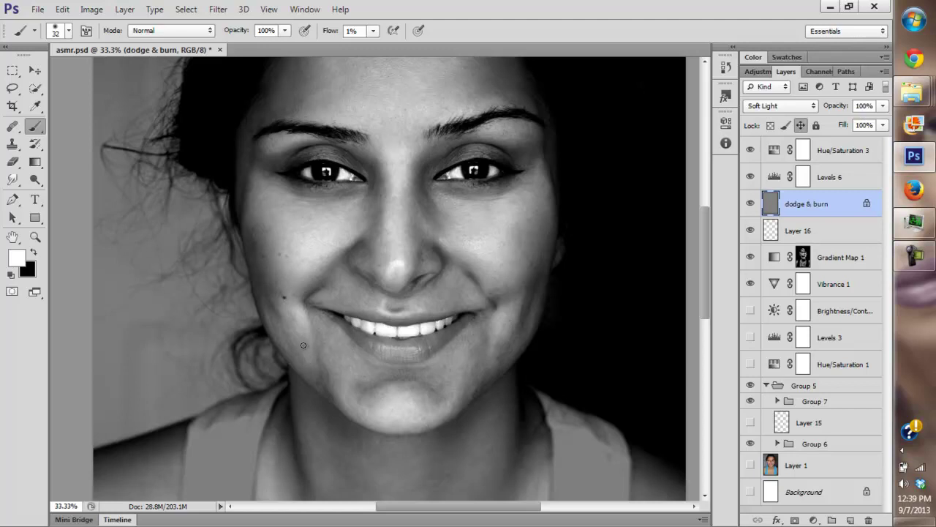
pyautogui.scroll(3, 361, 332)
pyautogui.click(751, 204)
pyautogui.click(751, 204)
# Smooth the right cheek and jaw with black and white strokes, comparing with the dodge & burn layer hidden and shown.
pyautogui.moveTo(485, 315); pyautogui.dragTo(472, 292)
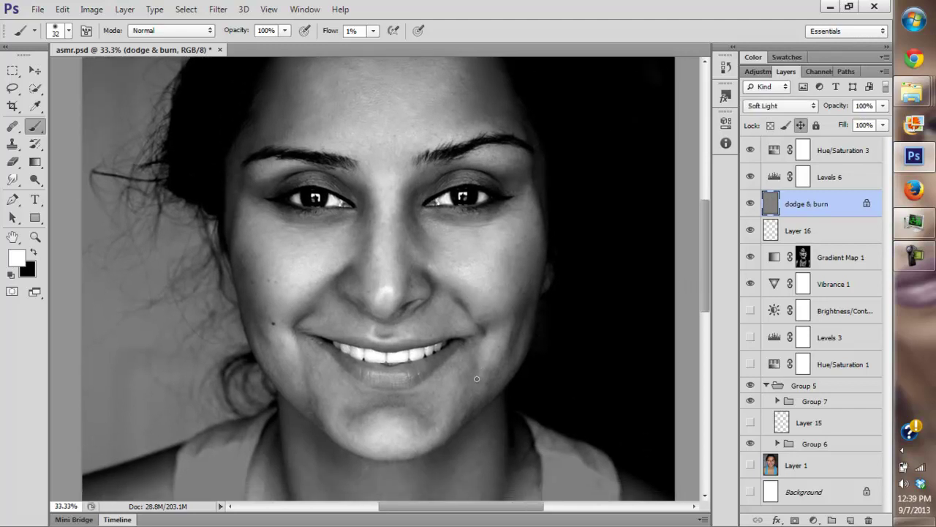
pyautogui.press('x')
pyautogui.press('x')
pyautogui.press('x')
pyautogui.press('x')
pyautogui.scroll(2, 502, 351)
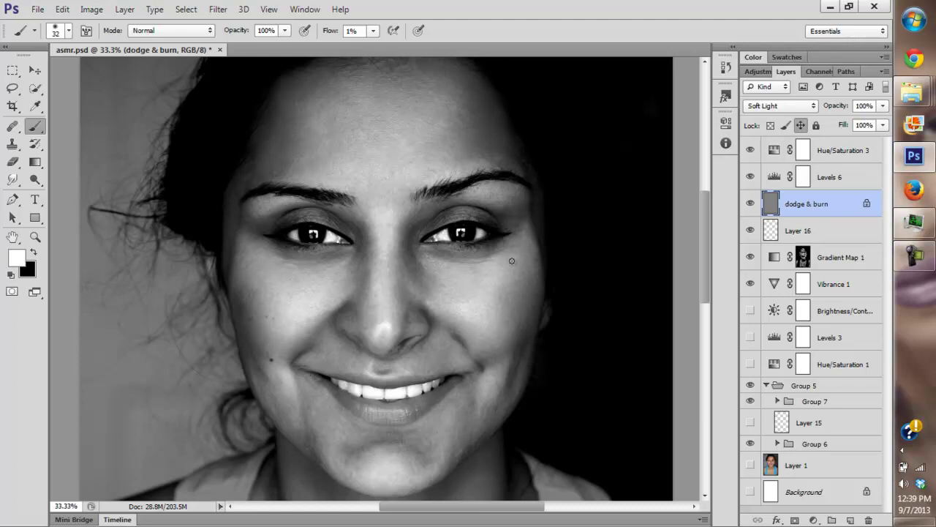
pyautogui.moveTo(428, 304); pyautogui.dragTo(493, 284)
pyautogui.click(798, 231)
pyautogui.click(749, 204)
pyautogui.click(750, 203)
pyautogui.click(771, 205)
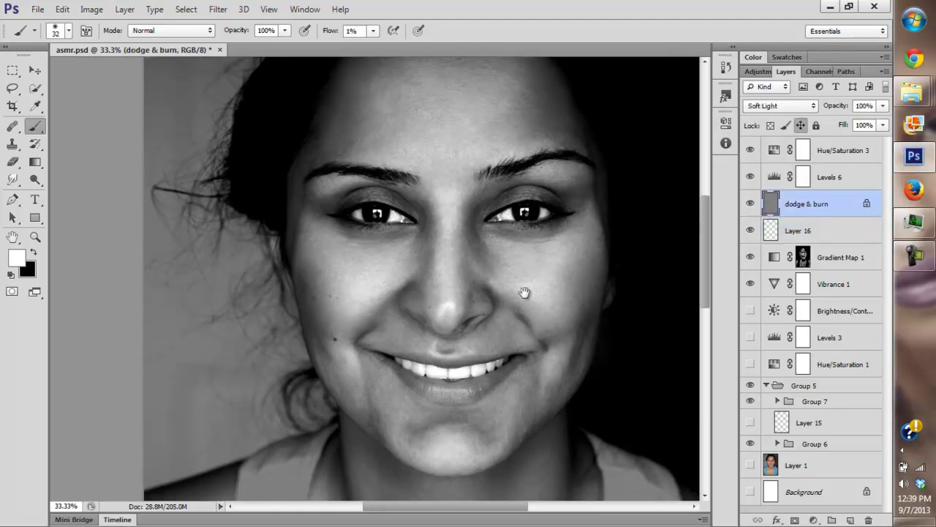
# Refine the tones beside the nose, around the mouth and on the left cheek with black and white, comparing the dodge & burn layer's effect.
pyautogui.moveTo(518, 275); pyautogui.dragTo(531, 300)
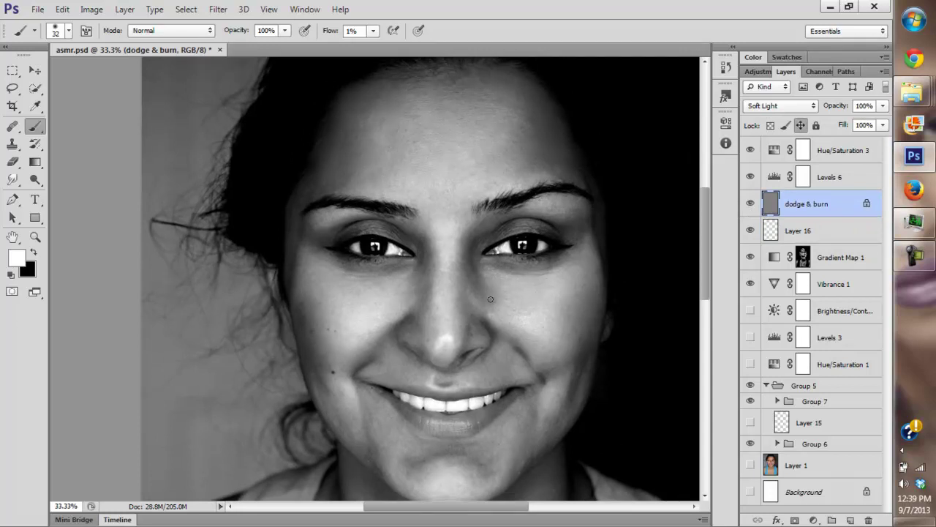
pyautogui.press('x')
pyautogui.moveTo(501, 277); pyautogui.dragTo(533, 230)
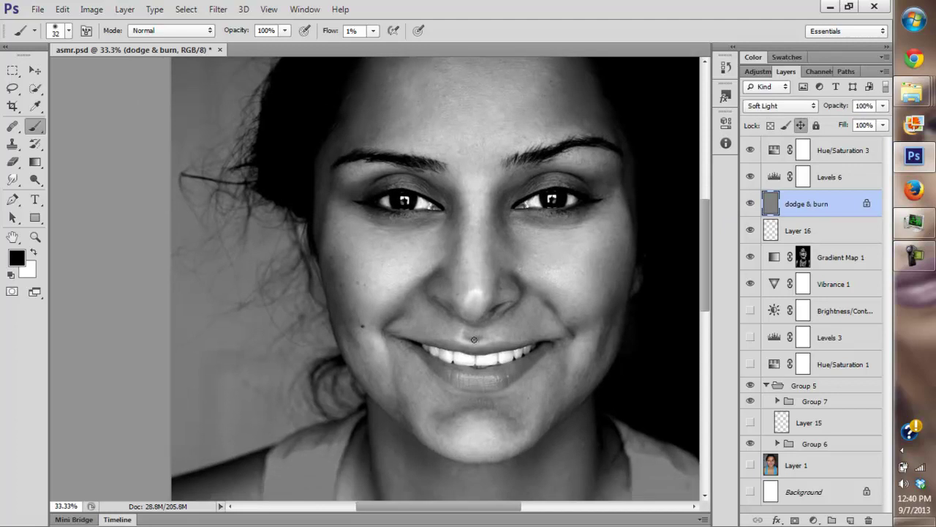
pyautogui.press('x')
pyautogui.press('x')
pyautogui.press('x')
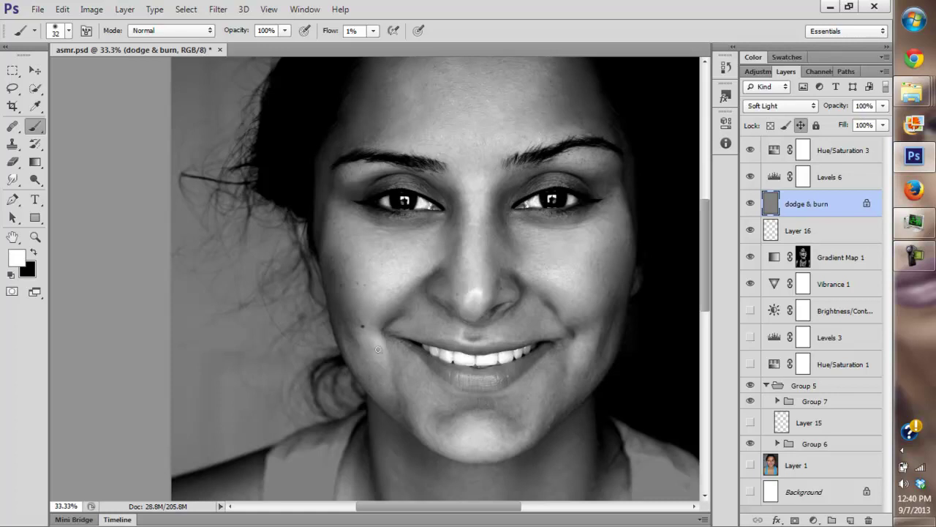
pyautogui.click(750, 206)
pyautogui.click(750, 206)
# Even out the forehead's light and dark patches with black and white strokes.
pyautogui.moveTo(492, 308); pyautogui.dragTo(512, 314)
pyautogui.scroll(3, 556, 314)
pyautogui.scroll(3, 543, 328)
pyautogui.press('x')
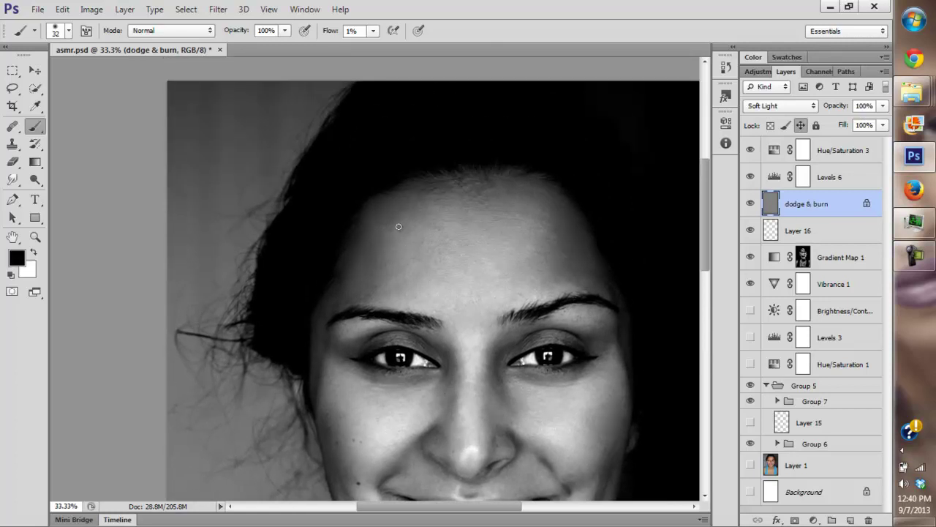
pyautogui.press('x')
pyautogui.scroll(1, 401, 211)
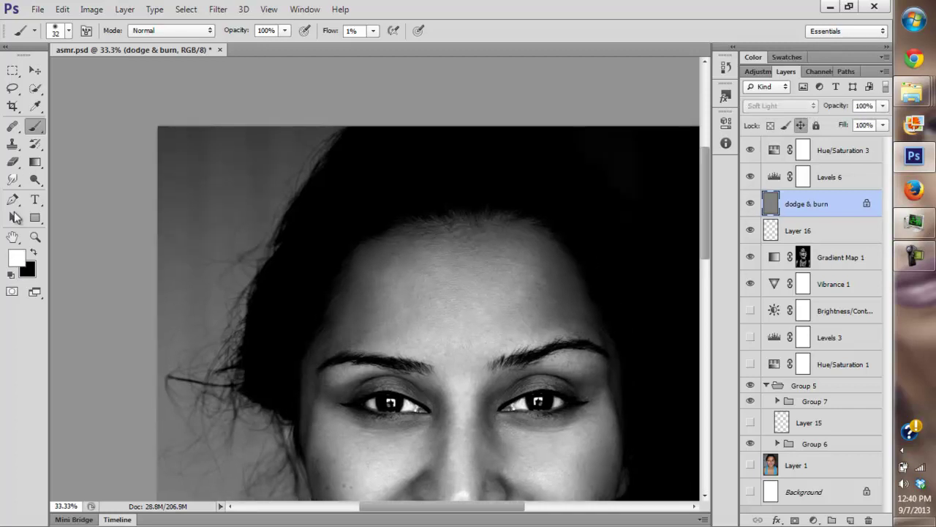
# Hide the Levels 6 and Hue/Saturation 3 check layers and compare the color image with the dodge & burn layer hidden and shown.
pyautogui.press('z')
pyautogui.click(402, 32)
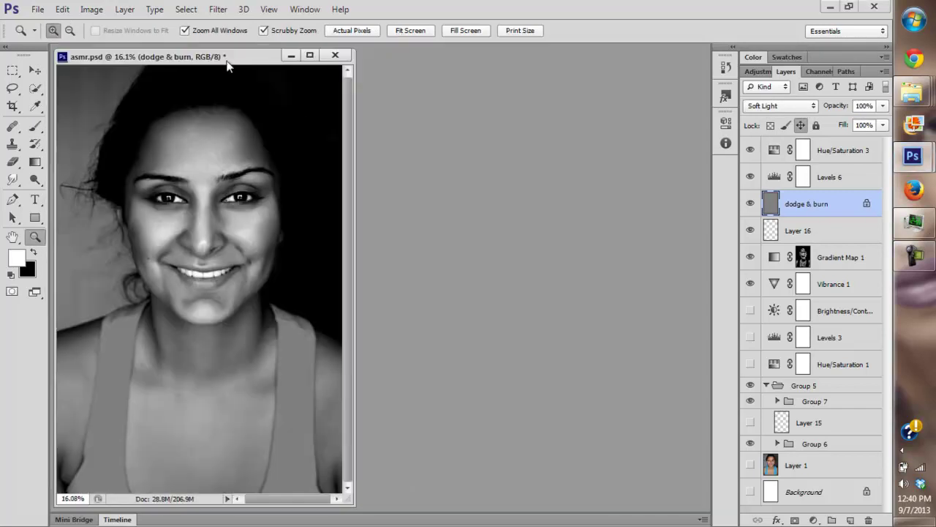
pyautogui.moveTo(230, 53); pyautogui.dragTo(269, 47)
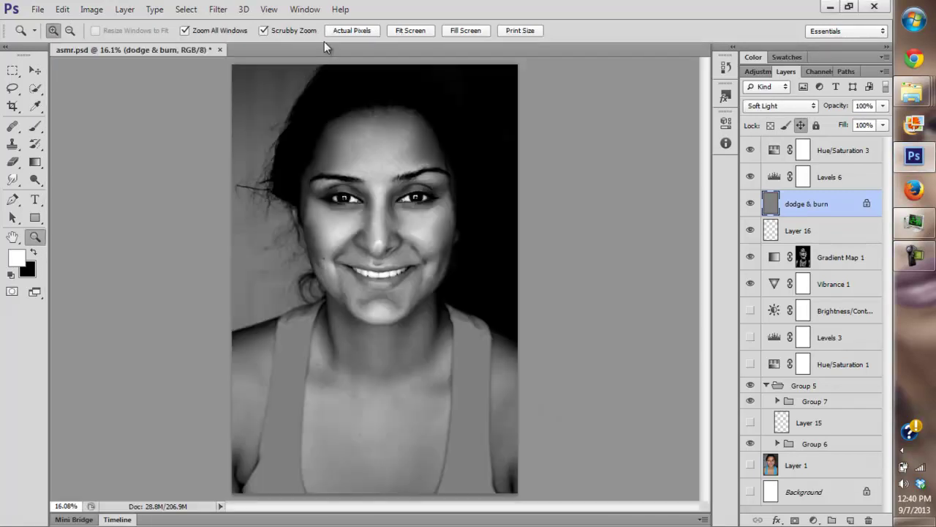
pyautogui.click(750, 176)
pyautogui.click(750, 152)
pyautogui.click(749, 204)
pyautogui.click(750, 204)
pyautogui.click(749, 204)
pyautogui.click(749, 204)
# Add a Hue/Saturation adjustment layer above the dodge & burn layer with saturation -25.
pyautogui.click(812, 465)
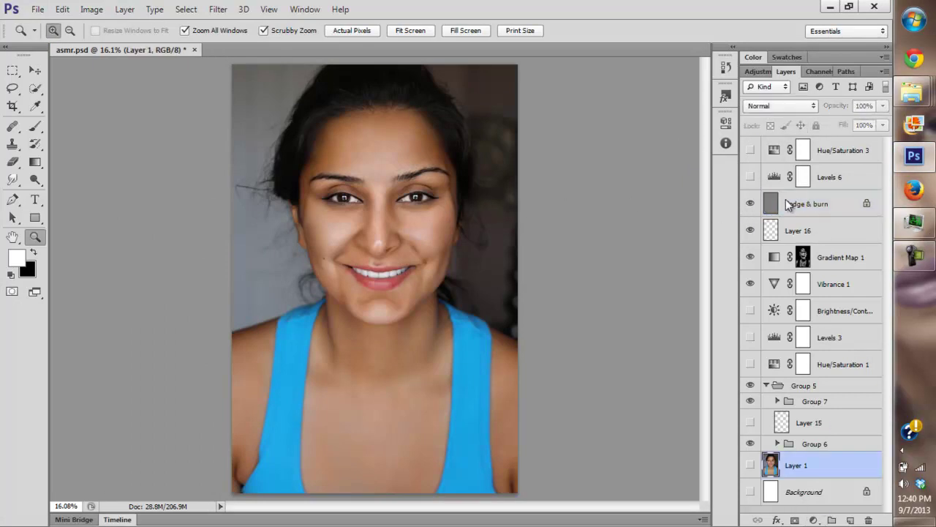
pyautogui.click(797, 204)
pyautogui.click(814, 520)
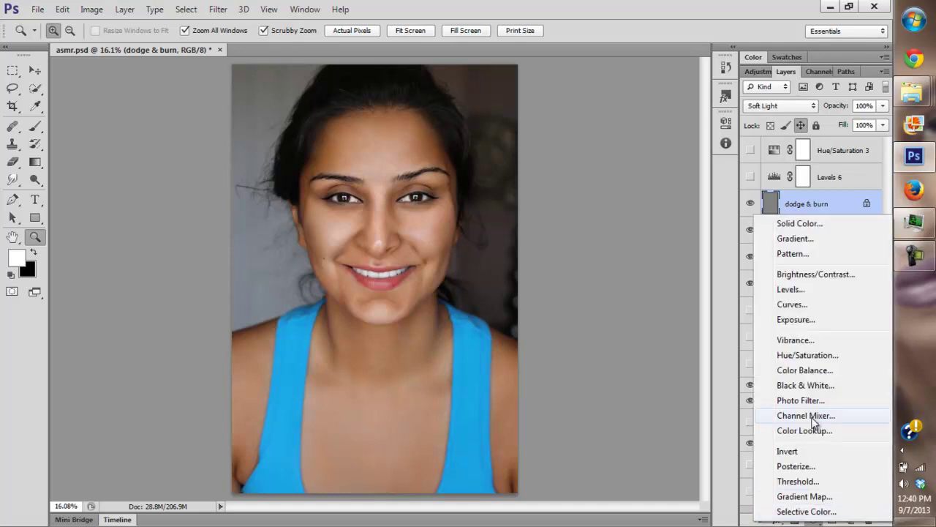
pyautogui.click(808, 357)
pyautogui.moveTo(486, 229); pyautogui.dragTo(491, 229)
pyautogui.click(583, 234)
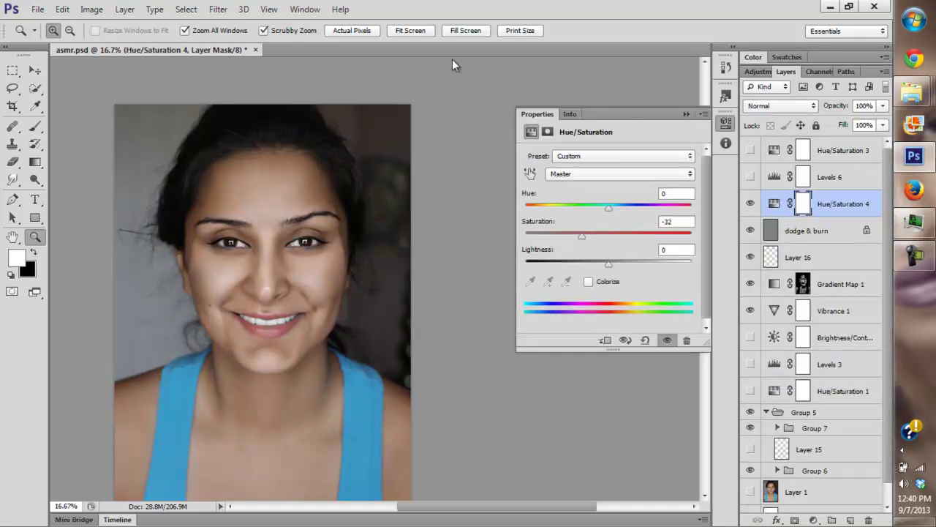
pyautogui.click(423, 31)
pyautogui.moveTo(580, 233); pyautogui.dragTo(587, 235)
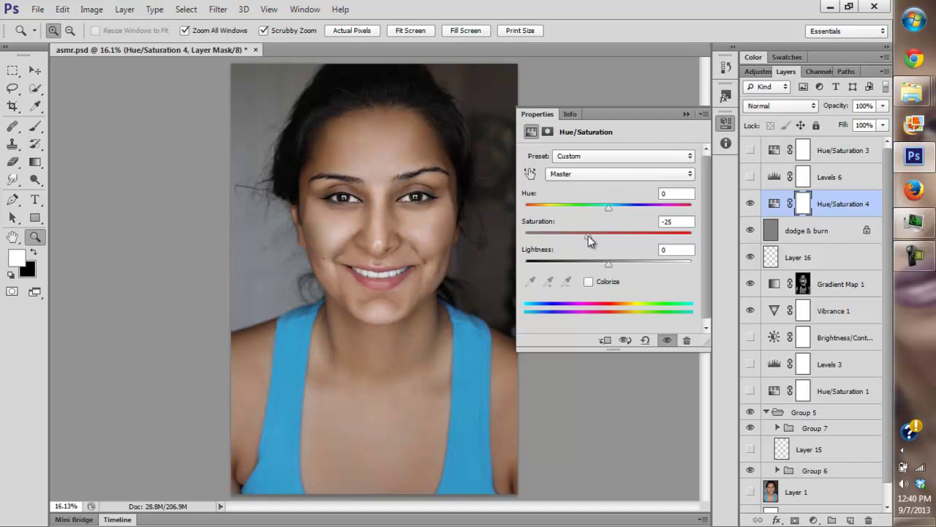
pyautogui.click(686, 114)
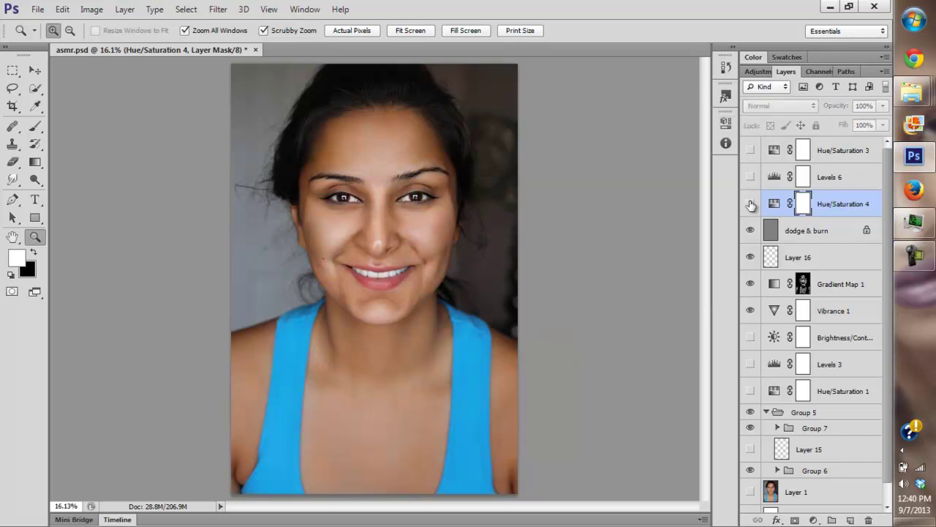
# Compare the whole retouched portrait with the original Layer 1 shown on its own.
pyautogui.keyDown('alt'); pyautogui.click(408, 229); pyautogui.keyUp('alt')
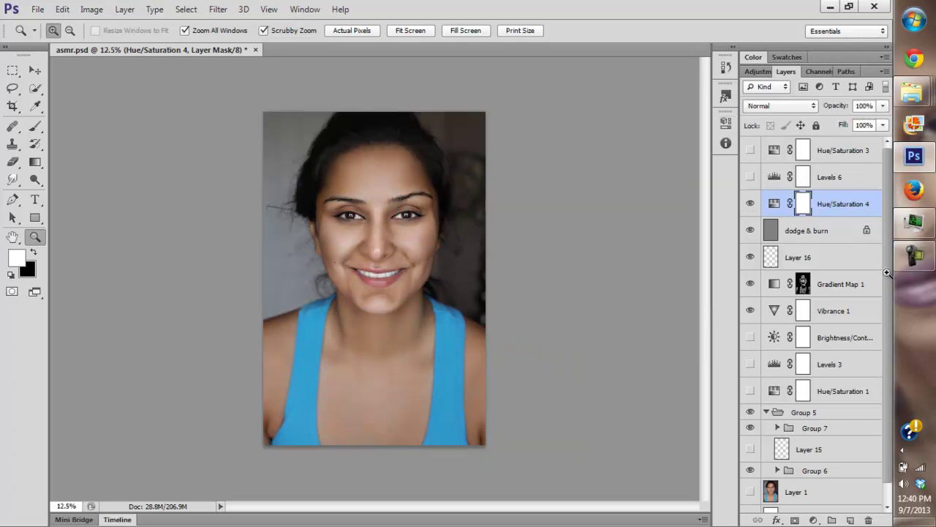
pyautogui.scroll(-1, 878, 275)
pyautogui.keyDown('alt'); pyautogui.click(749, 473); pyautogui.keyUp('alt')
pyautogui.keyDown('alt'); pyautogui.click(749, 474); pyautogui.keyUp('alt')
pyautogui.keyDown('alt'); pyautogui.click(749, 474); pyautogui.keyUp('alt')
pyautogui.keyDown('alt'); pyautogui.click(748, 473); pyautogui.keyUp('alt')
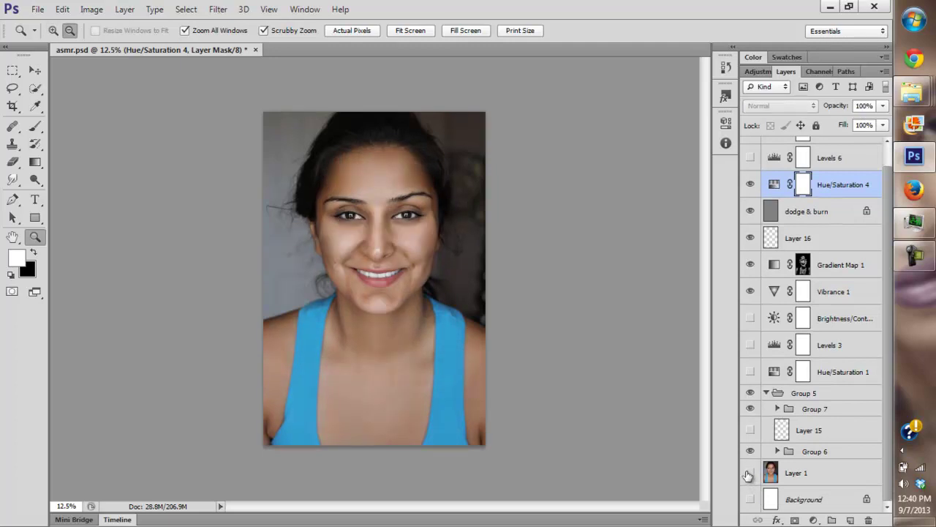
# Compare the face close up with the original Layer 1, and with the Hue/Saturation 4 layer hidden and shown.
pyautogui.click(374, 272)
pyautogui.click(387, 260)
pyautogui.moveTo(443, 217); pyautogui.dragTo(615, 365)
pyautogui.keyDown('alt'); pyautogui.click(748, 469); pyautogui.keyUp('alt')
pyautogui.keyDown('alt'); pyautogui.click(747, 469); pyautogui.keyUp('alt')
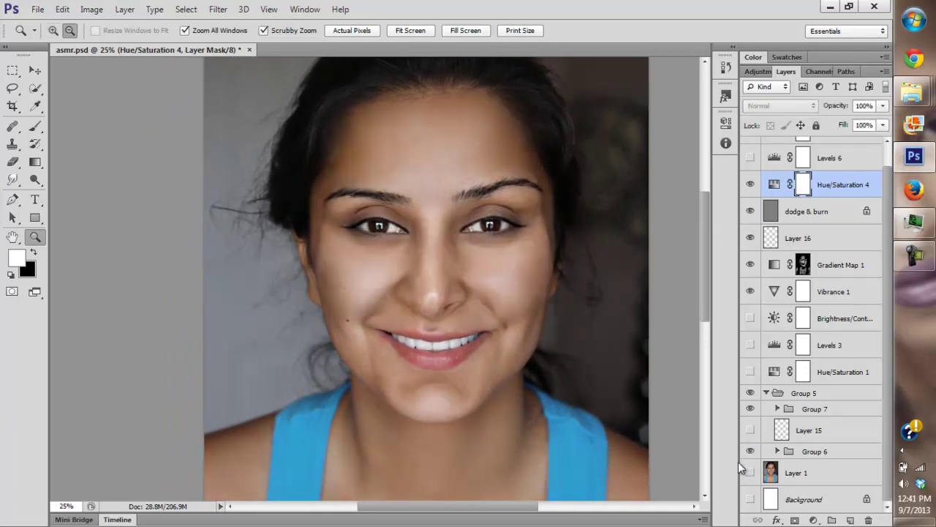
pyautogui.click(749, 473)
pyautogui.click(750, 472)
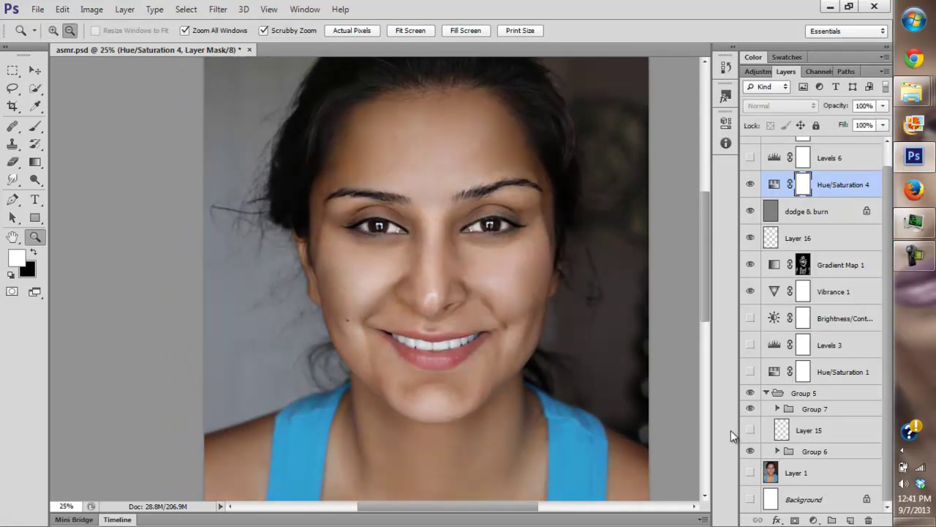
pyautogui.click(752, 185)
pyautogui.click(751, 185)
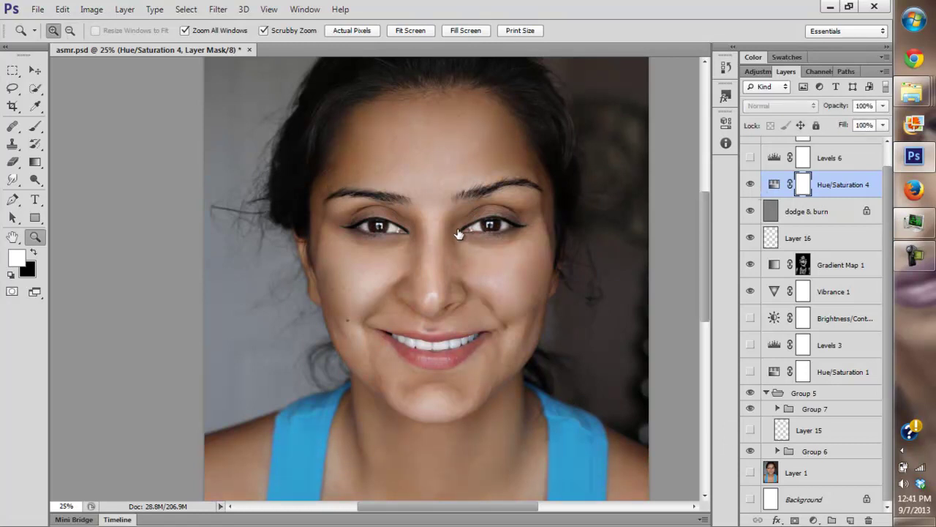
# Inspect the eyes up close, and recheck the full portrait against Layer 1 and with the Hue/Saturation 4 layer hidden and shown.
pyautogui.click(512, 232)
pyautogui.click(543, 210)
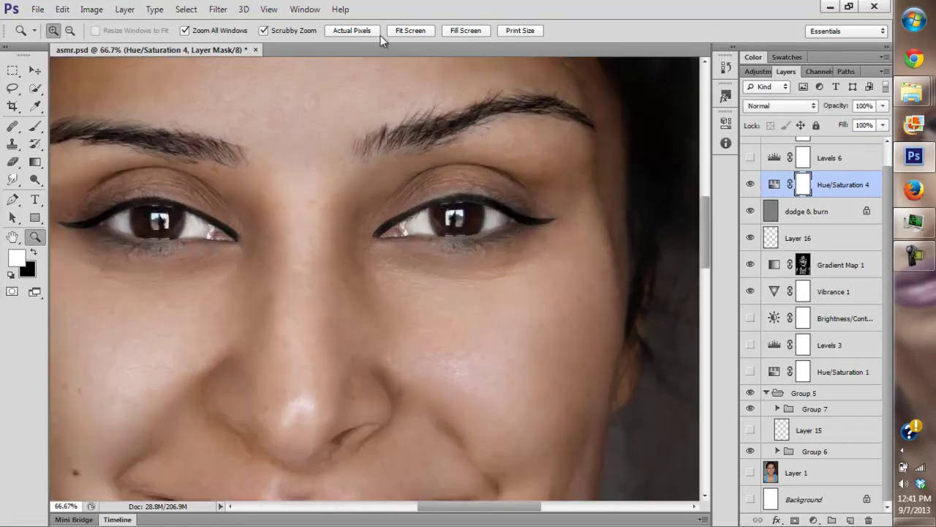
pyautogui.click(409, 30)
pyautogui.moveTo(509, 345); pyautogui.dragTo(546, 297)
pyautogui.keyDown('alt'); pyautogui.click(750, 473); pyautogui.keyUp('alt')
pyautogui.keyDown('alt'); pyautogui.click(751, 473); pyautogui.keyUp('alt')
pyautogui.moveTo(439, 220); pyautogui.dragTo(446, 256)
pyautogui.keyDown('alt'); pyautogui.click(450, 209); pyautogui.keyUp('alt')
pyautogui.click(751, 185)
pyautogui.click(751, 185)
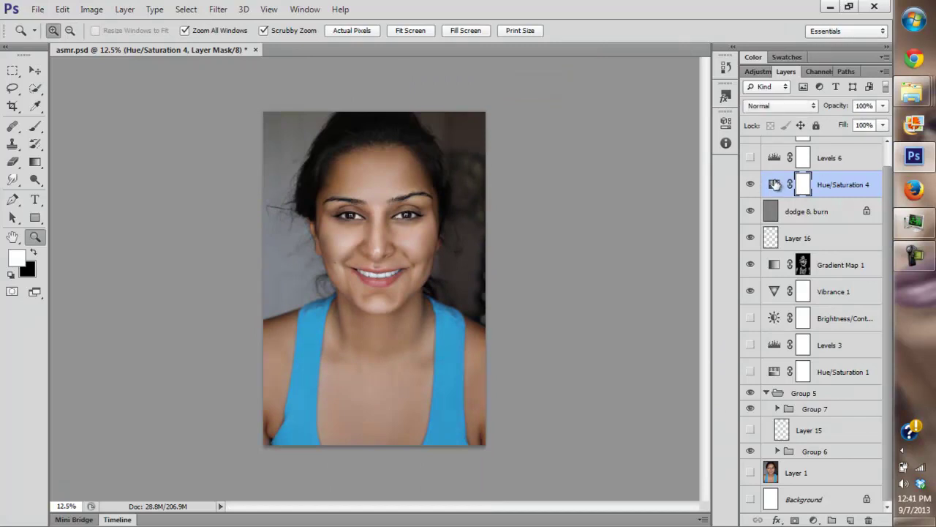
# Lower the Hue/Saturation 4 layer's opacity to 75% and check the effect on the portrait.
pyautogui.click(882, 106)
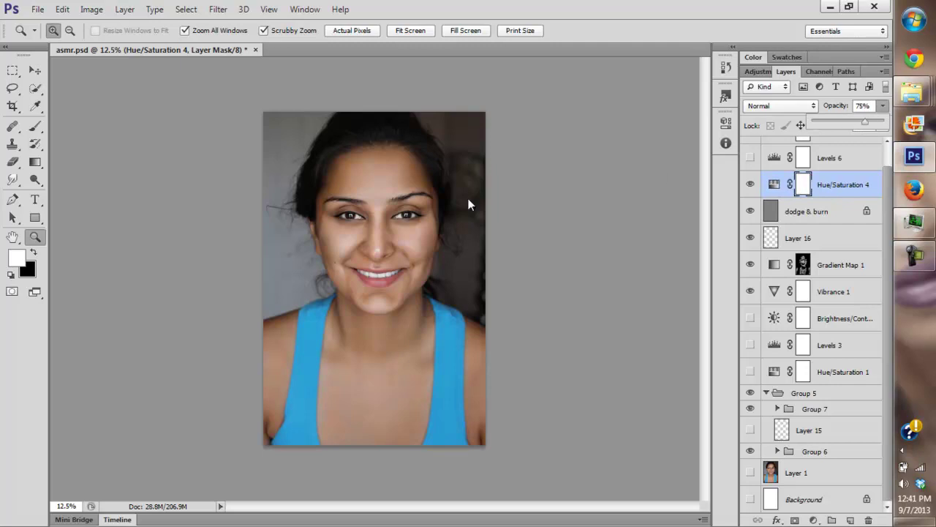
pyautogui.click(347, 222)
pyautogui.moveTo(414, 282); pyautogui.dragTo(431, 196)
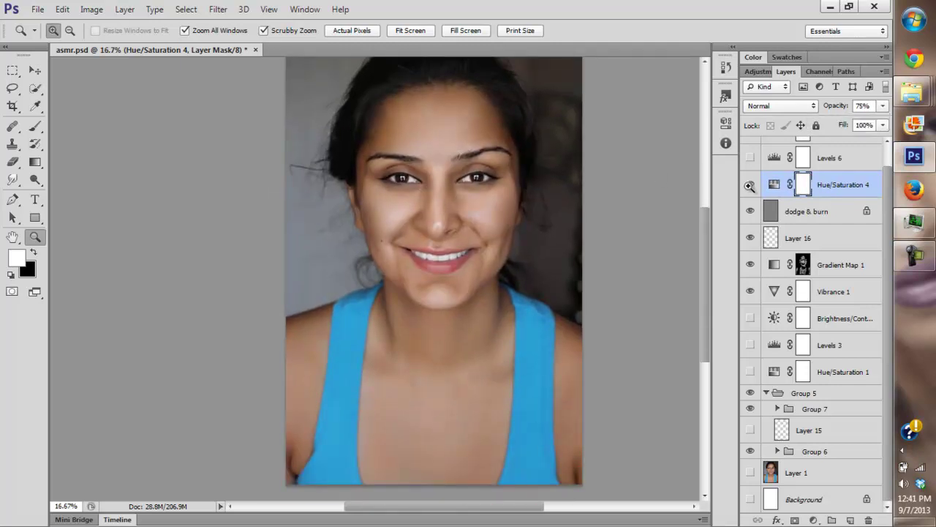
pyautogui.moveTo(515, 199); pyautogui.dragTo(510, 224)
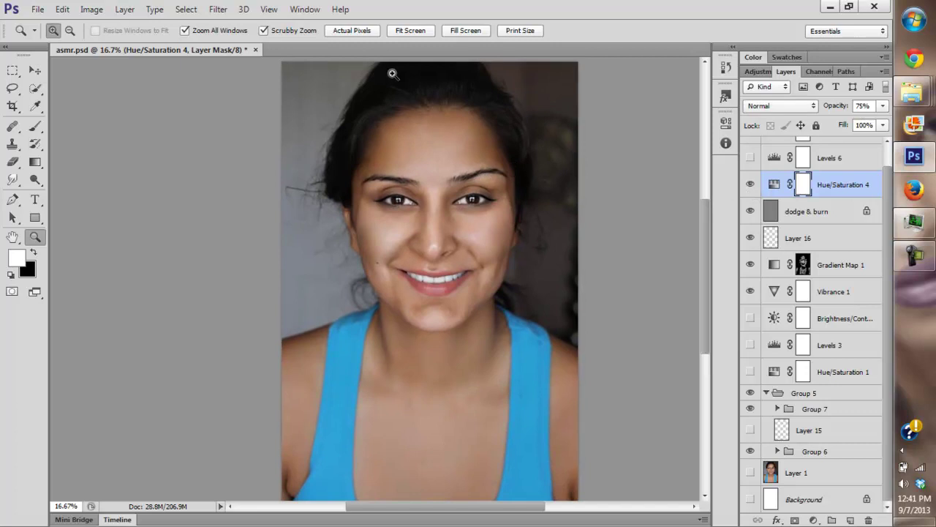
# Examine the cheeks, forehead, eyes and mouth up close for remaining uneven skin tones.
pyautogui.click(419, 34)
pyautogui.click(356, 271)
pyautogui.click(356, 271)
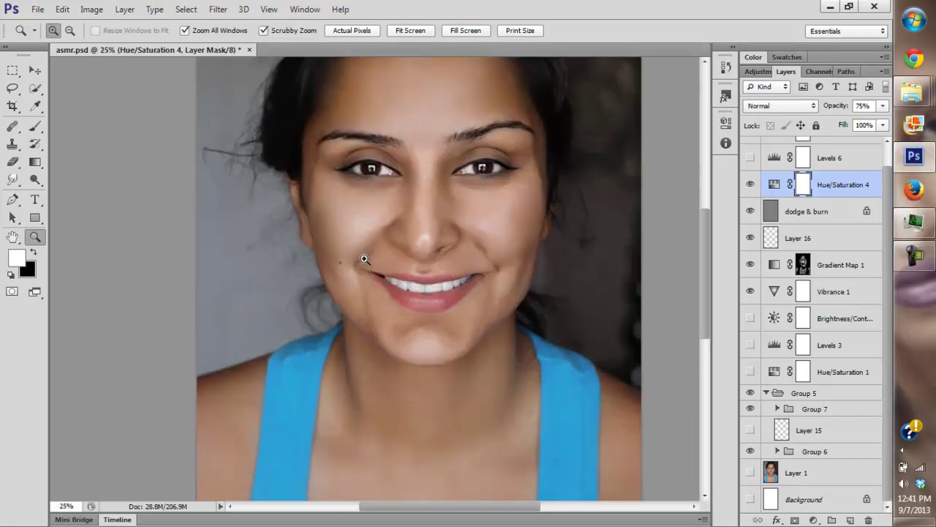
pyautogui.click(362, 259)
pyautogui.click(361, 259)
pyautogui.moveTo(444, 168); pyautogui.dragTo(433, 272)
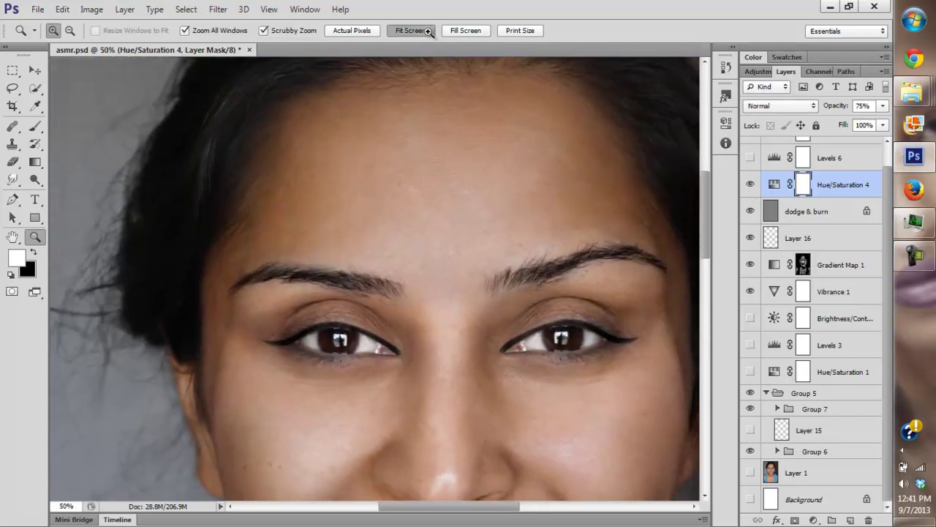
pyautogui.click(425, 31)
pyautogui.click(364, 281)
pyautogui.click(365, 281)
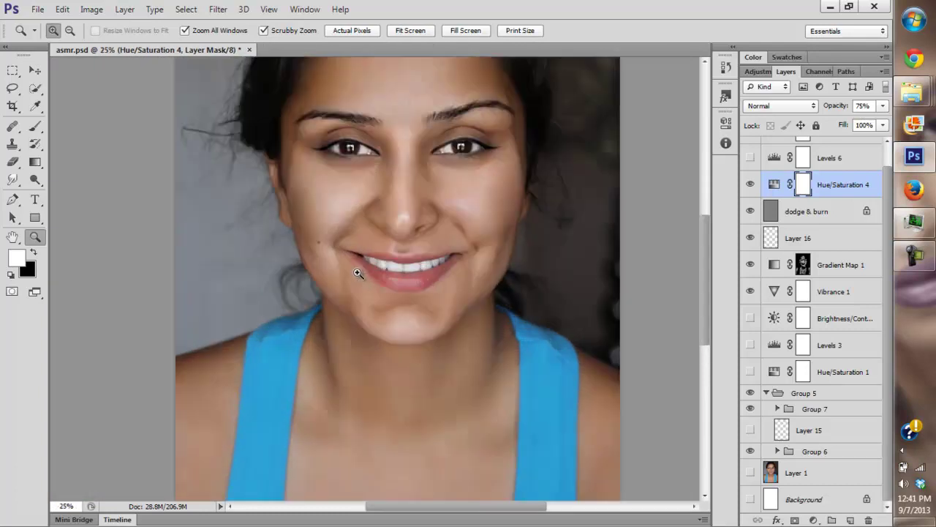
pyautogui.click(360, 276)
pyautogui.click(428, 258)
pyautogui.click(416, 240)
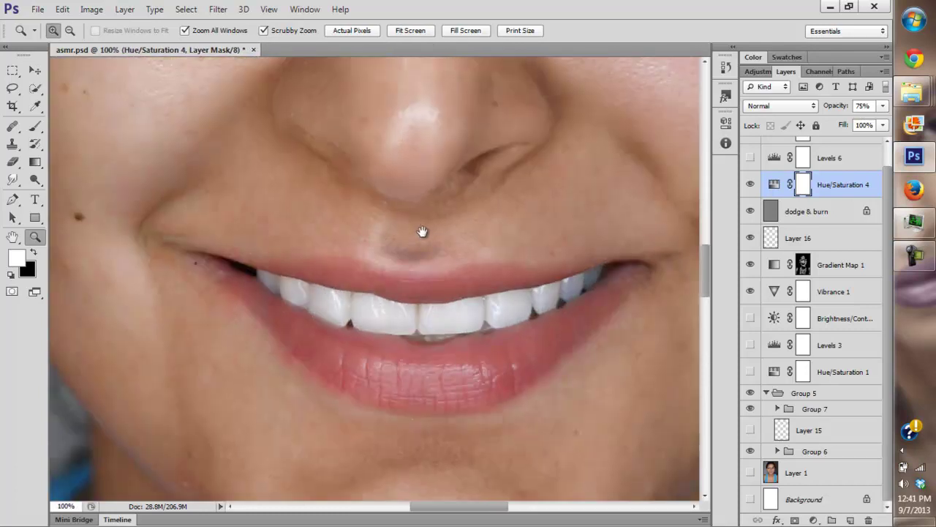
# Retouch the skin beneath the nose on the dodge & burn layer with an 11 px brush at 1% flow, checking the layer's effect.
pyautogui.click(424, 226)
pyautogui.click(776, 217)
pyautogui.press('b')
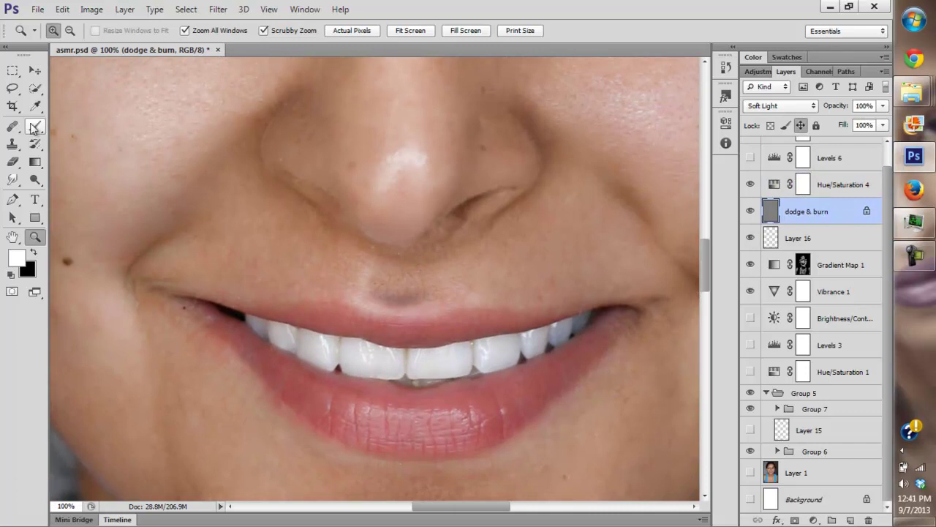
pyautogui.rightClick(460, 245)
pyautogui.moveTo(474, 285); pyautogui.dragTo(479, 274)
pyautogui.press('Return')
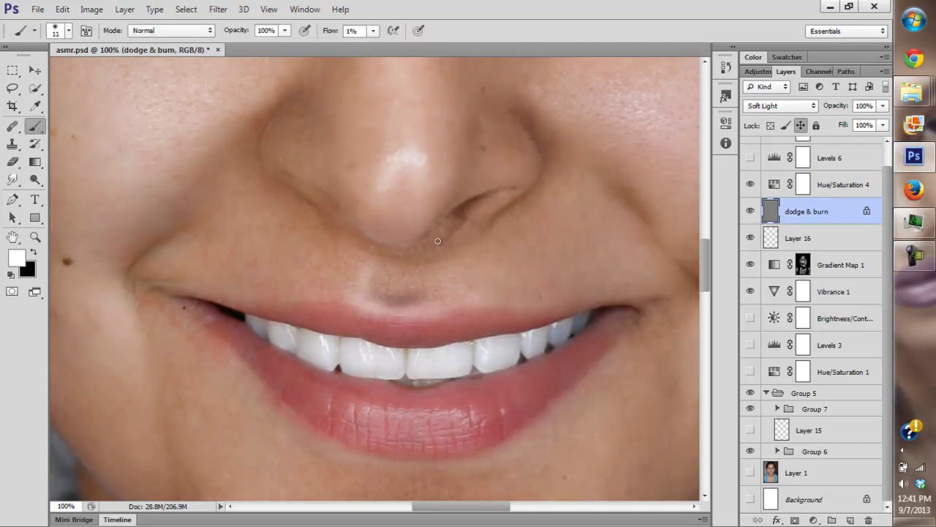
pyautogui.press('x')
pyautogui.press('x')
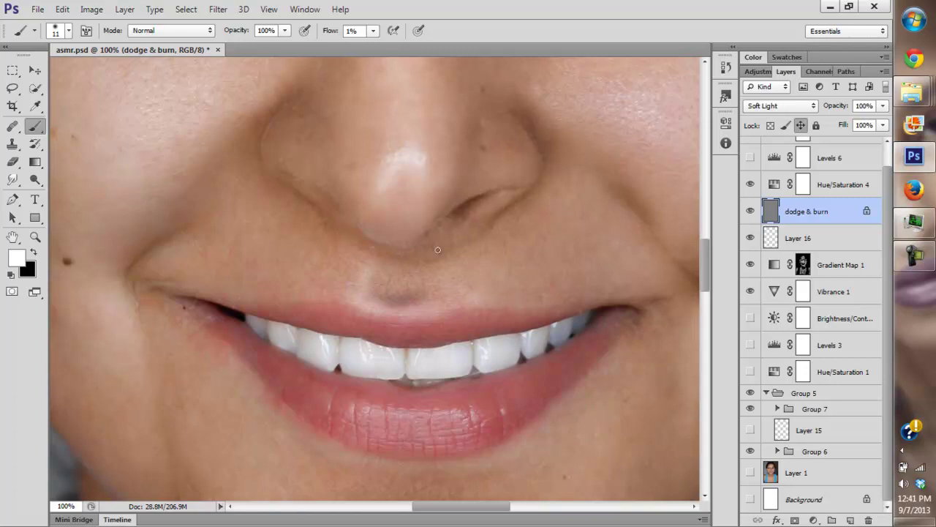
pyautogui.click(750, 212)
pyautogui.click(749, 211)
# Dodge and burn the skin below the nose and on the forehead with a 27 px brush at 1% flow.
pyautogui.click(34, 236)
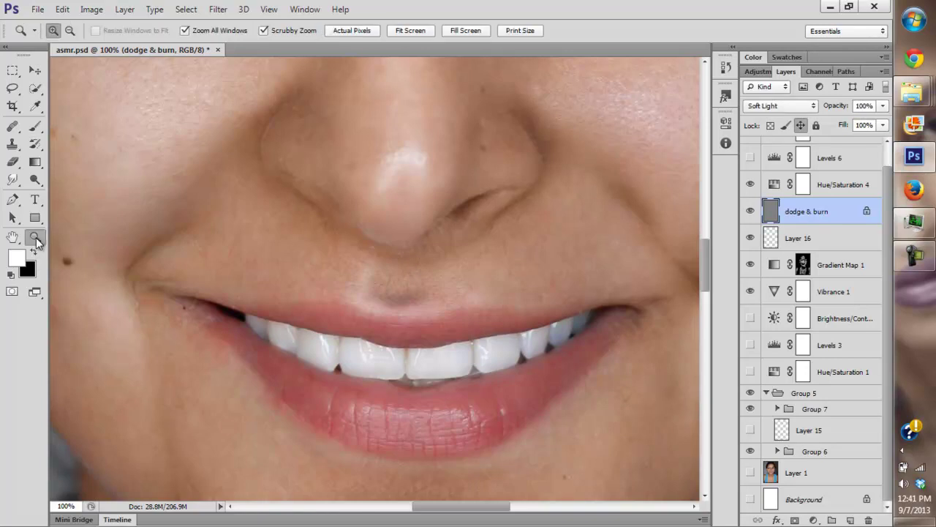
pyautogui.click(404, 33)
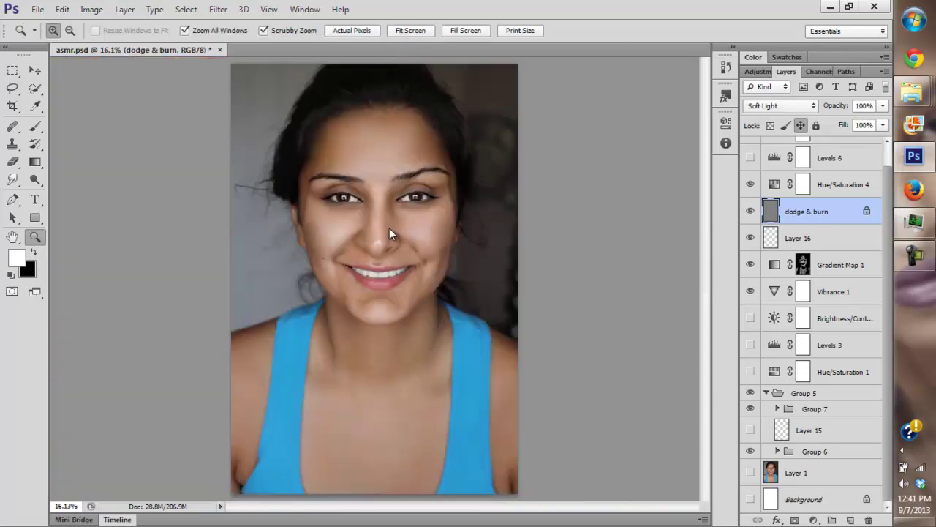
pyautogui.click(391, 227)
pyautogui.click(375, 342)
pyautogui.click(389, 281)
pyautogui.click(308, 257)
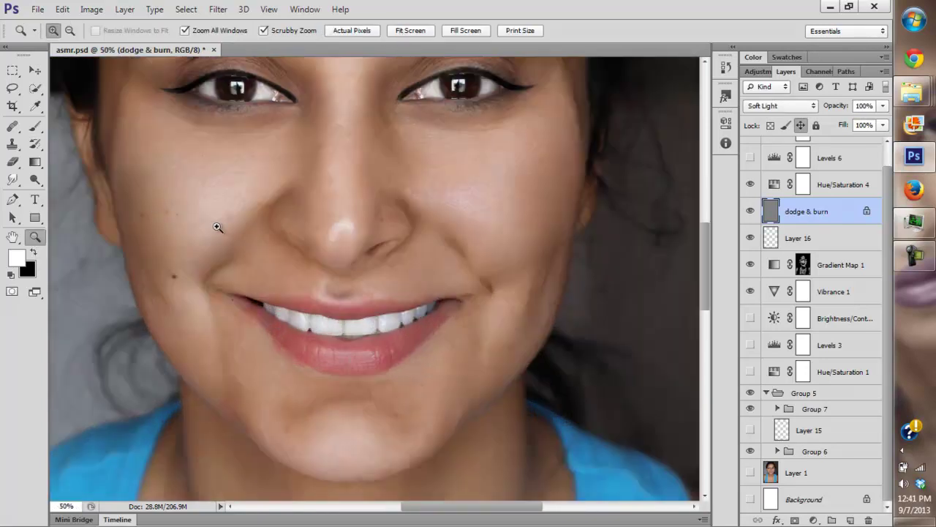
pyautogui.click(34, 125)
pyautogui.press('x')
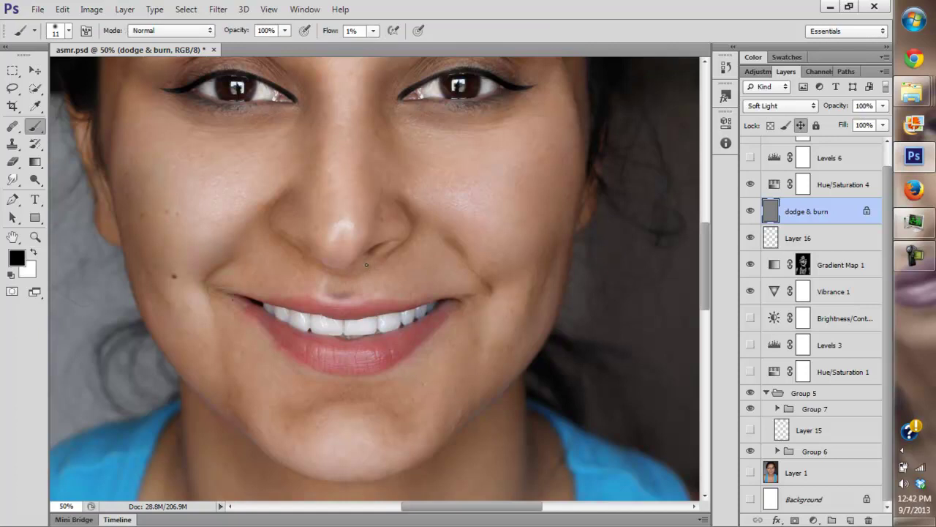
pyautogui.rightClick(389, 255)
pyautogui.press('Return')
pyautogui.press('x')
pyautogui.press('x')
pyautogui.press('x')
pyautogui.moveTo(400, 317); pyautogui.dragTo(445, 303)
pyautogui.scroll(10, 473, 322)
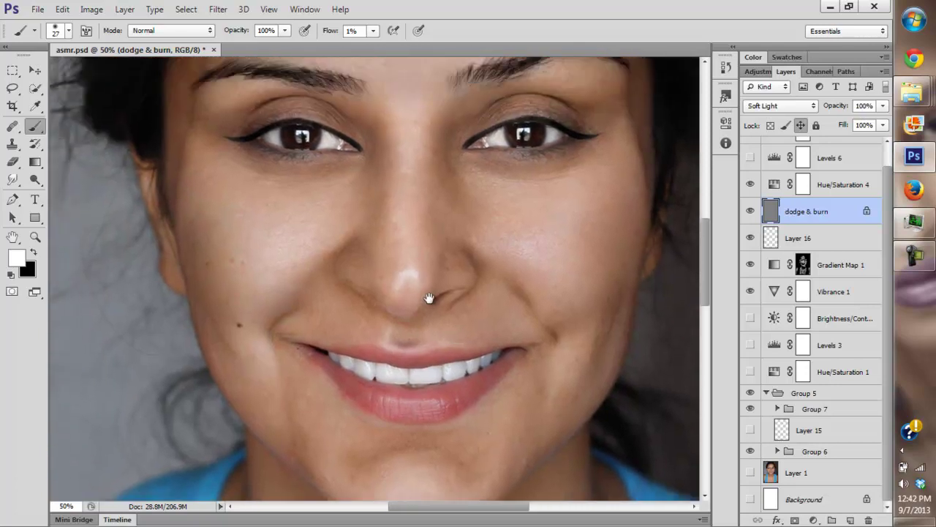
pyautogui.scroll(3, 363, 249)
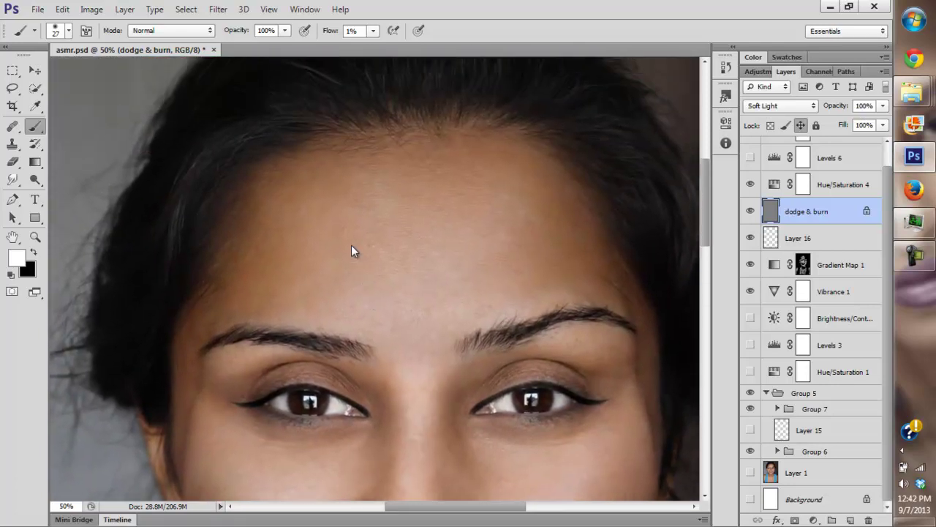
# Compare the full portrait with the dodge & burn layer hidden and shown.
pyautogui.click(34, 236)
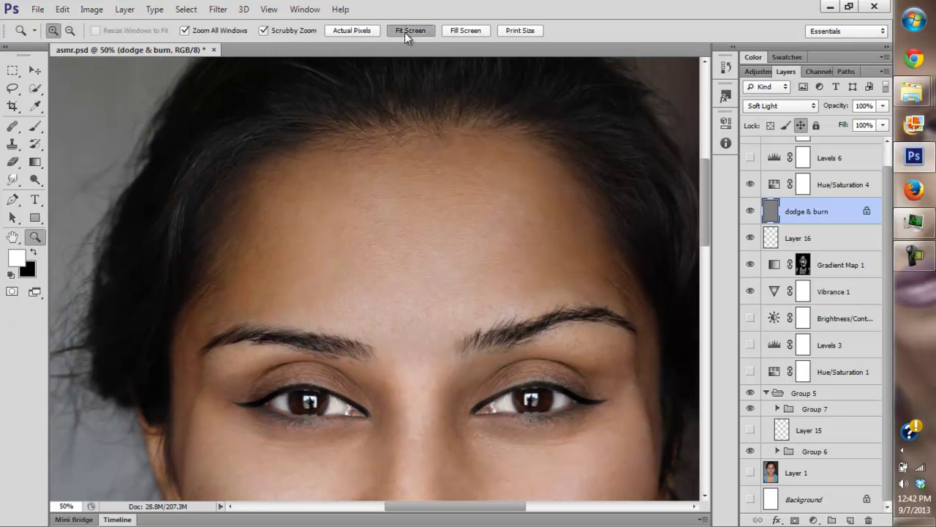
pyautogui.click(406, 32)
pyautogui.click(746, 211)
pyautogui.click(746, 210)
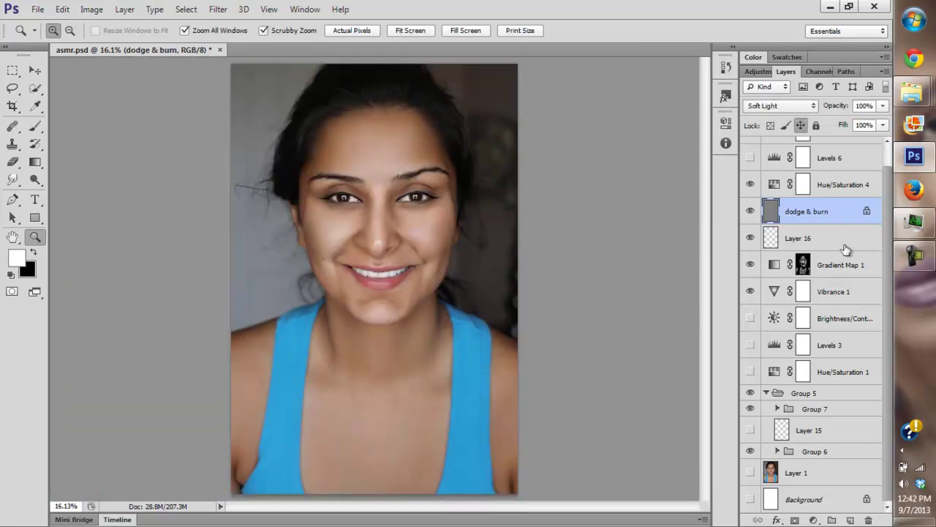
pyautogui.click(751, 211)
pyautogui.click(751, 212)
# Compare the full retouched portrait several times with the original Layer 1 shown on its own.
pyautogui.press('alt')
pyautogui.keyDown('alt'); pyautogui.click(749, 474); pyautogui.keyUp('alt')
pyautogui.keyDown('alt'); pyautogui.click(748, 474); pyautogui.keyUp('alt')
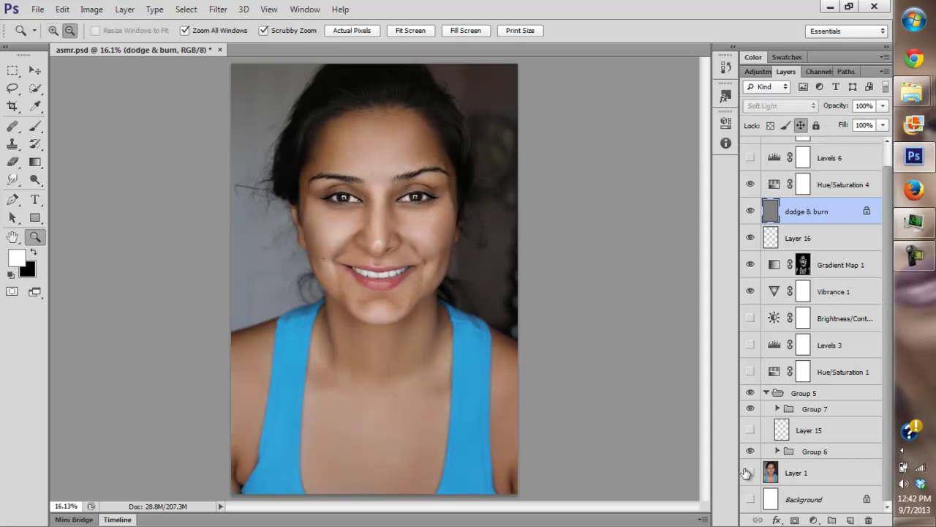
pyautogui.moveTo(352, 277); pyautogui.dragTo(427, 164)
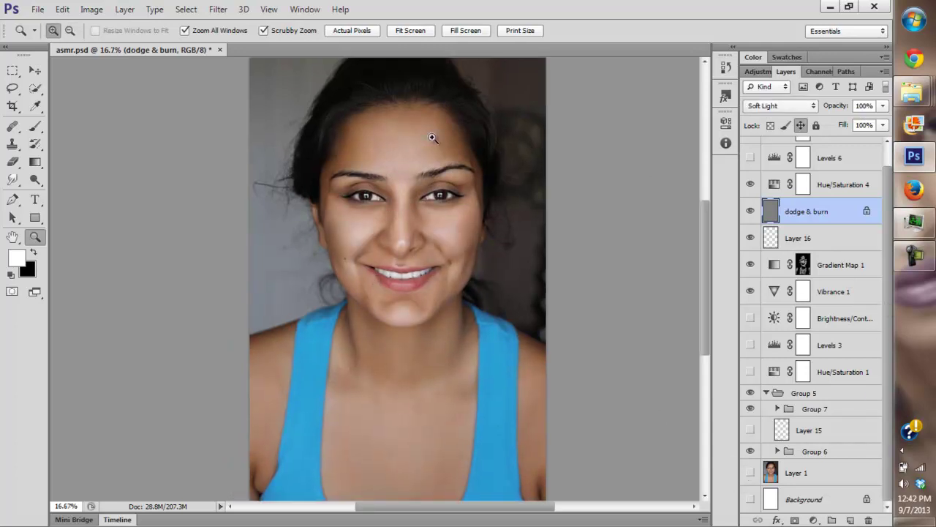
pyautogui.click(407, 37)
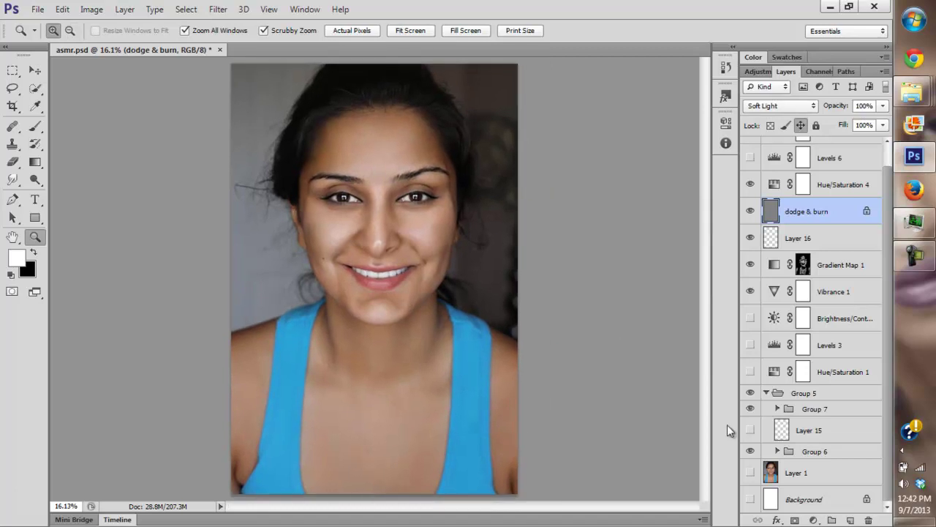
pyautogui.keyDown('alt'); pyautogui.click(750, 472); pyautogui.keyUp('alt')
pyautogui.keyDown('alt'); pyautogui.click(750, 473); pyautogui.keyUp('alt')
pyautogui.keyDown('alt'); pyautogui.click(750, 473); pyautogui.keyUp('alt')
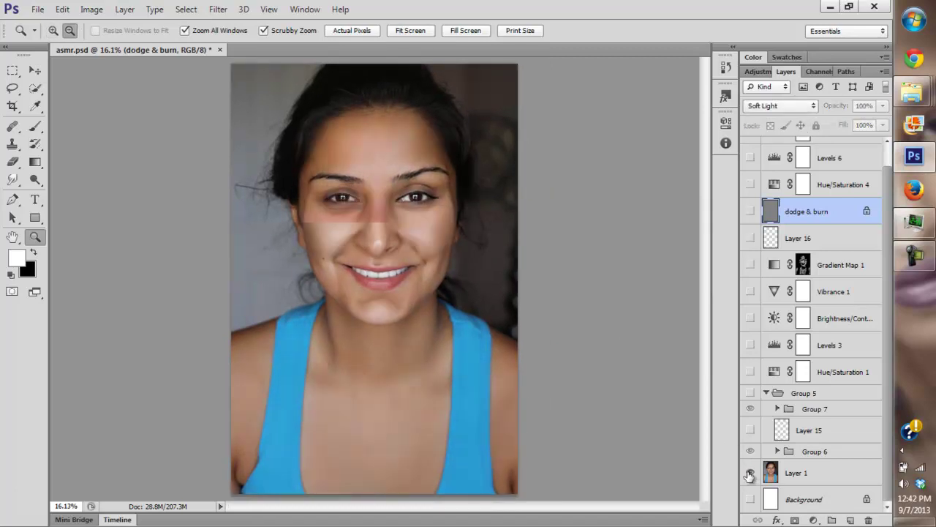
pyautogui.keyDown('alt'); pyautogui.click(750, 472); pyautogui.keyUp('alt')
pyautogui.keyDown('alt'); pyautogui.click(750, 472); pyautogui.keyUp('alt')
pyautogui.keyDown('alt'); pyautogui.click(749, 472); pyautogui.keyUp('alt')
pyautogui.keyDown('alt'); pyautogui.click(749, 473); pyautogui.keyUp('alt')
# Inspect the retouched neck, eyes, nose and mouth at close range.
pyautogui.click(359, 222)
pyautogui.click(359, 222)
pyautogui.click(362, 231)
pyautogui.moveTo(371, 261); pyautogui.dragTo(355, 196)
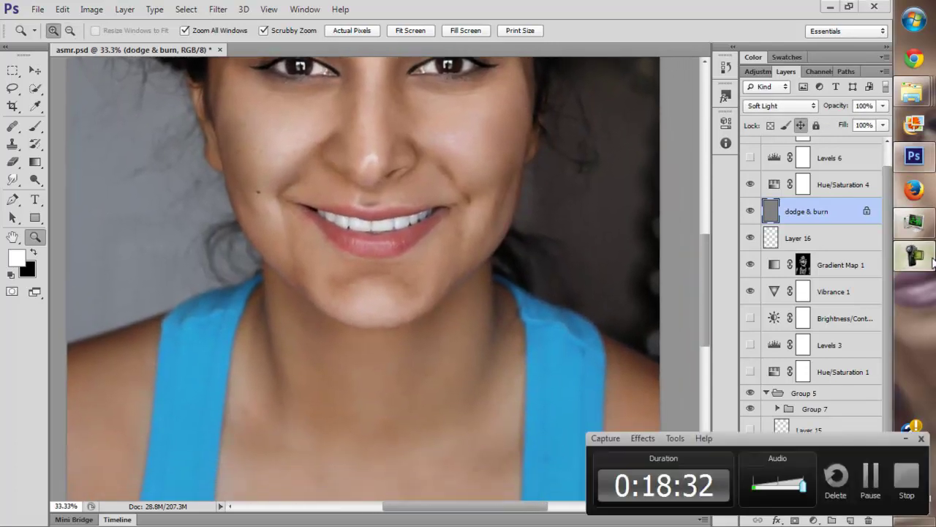
pyautogui.scroll(3, 380, 238)
pyautogui.scroll(1, 376, 220)
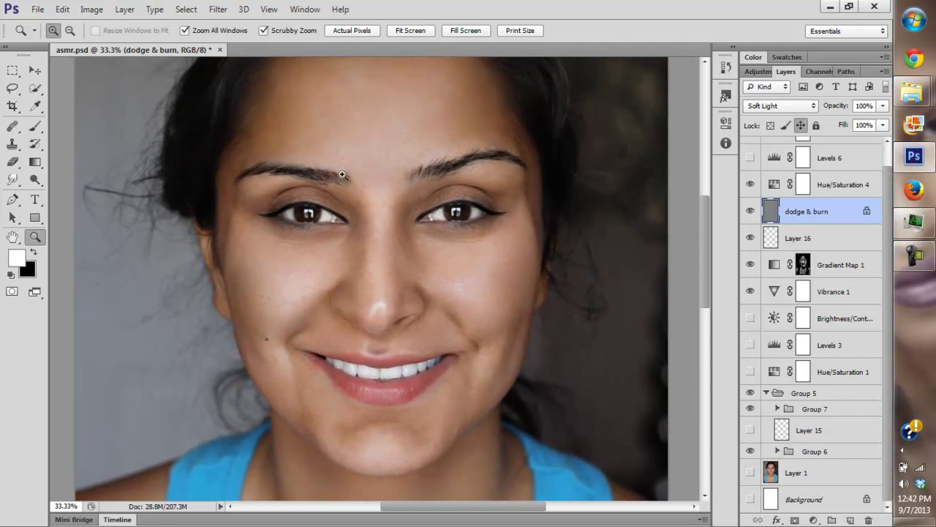
pyautogui.click(305, 237)
pyautogui.click(319, 273)
pyautogui.scroll(1, 359, 236)
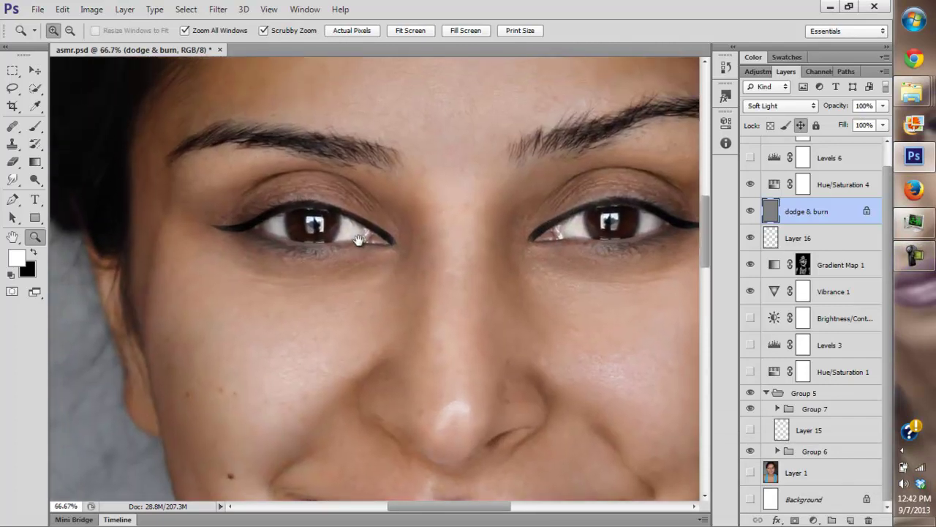
pyautogui.scroll(-8, 532, 295)
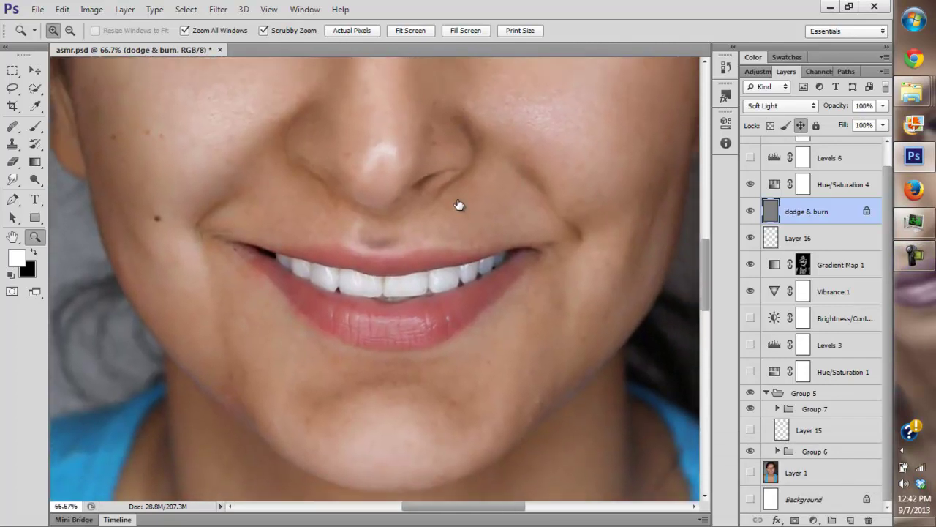
# Check the dodge & burn layer's effect around the mouth, and examine the forehead, eyes, neck and chin up close.
pyautogui.click(750, 210)
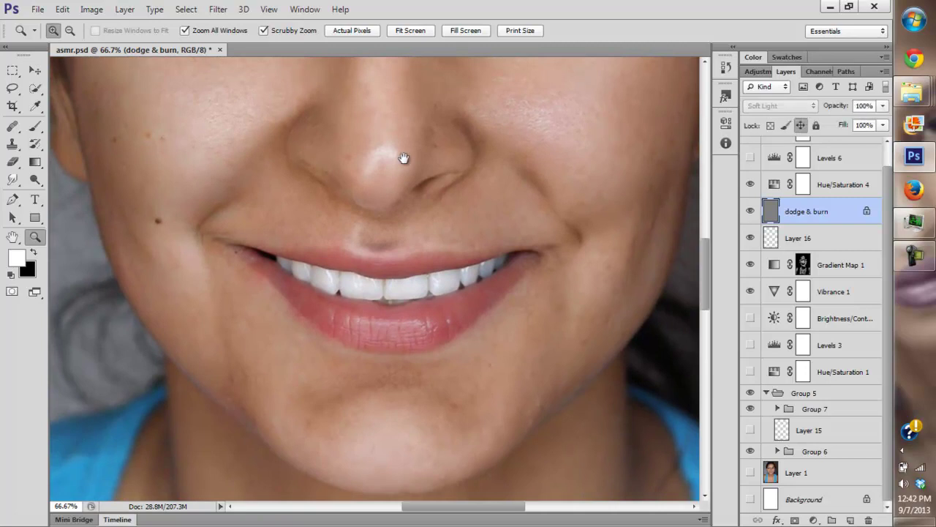
pyautogui.moveTo(409, 112); pyautogui.dragTo(395, 307)
pyautogui.moveTo(336, 194); pyautogui.dragTo(417, 200)
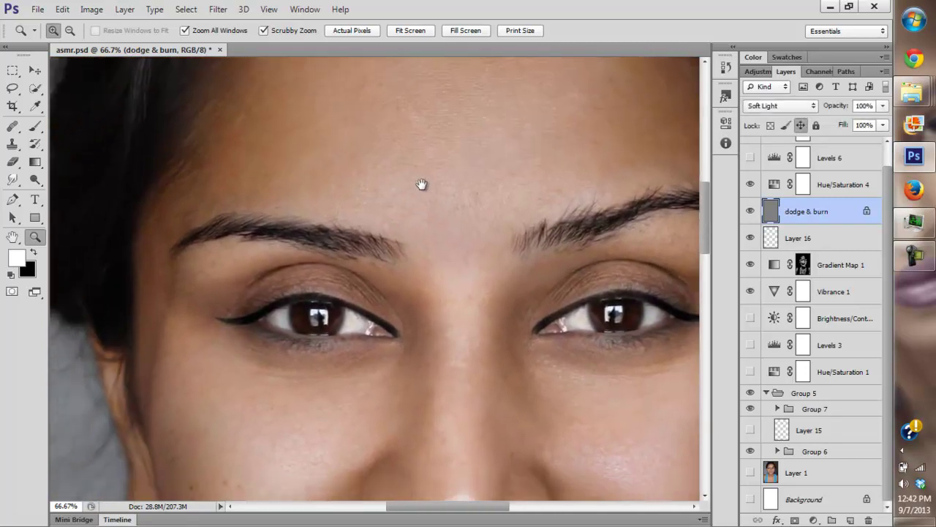
pyautogui.moveTo(242, 285); pyautogui.dragTo(209, 161)
pyautogui.scroll(-15, 352, 285)
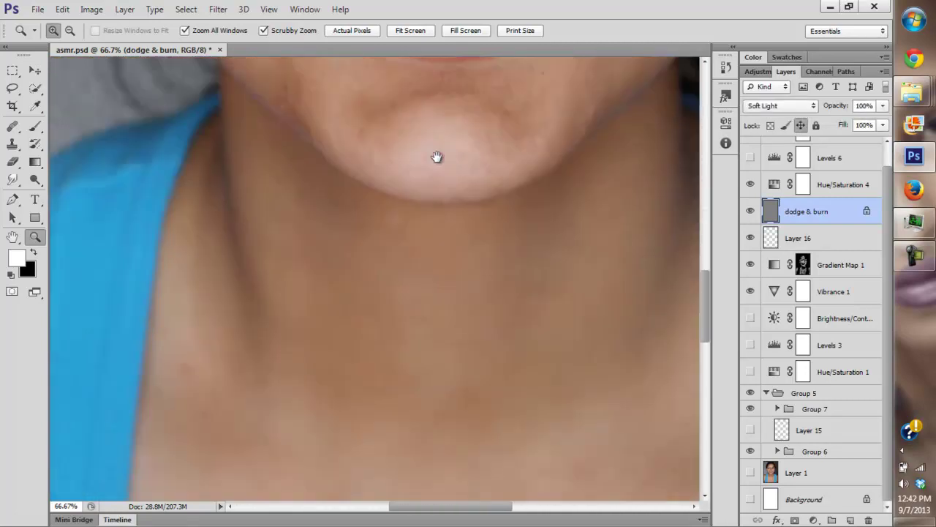
pyautogui.scroll(6, 402, 168)
pyautogui.scroll(4, 406, 198)
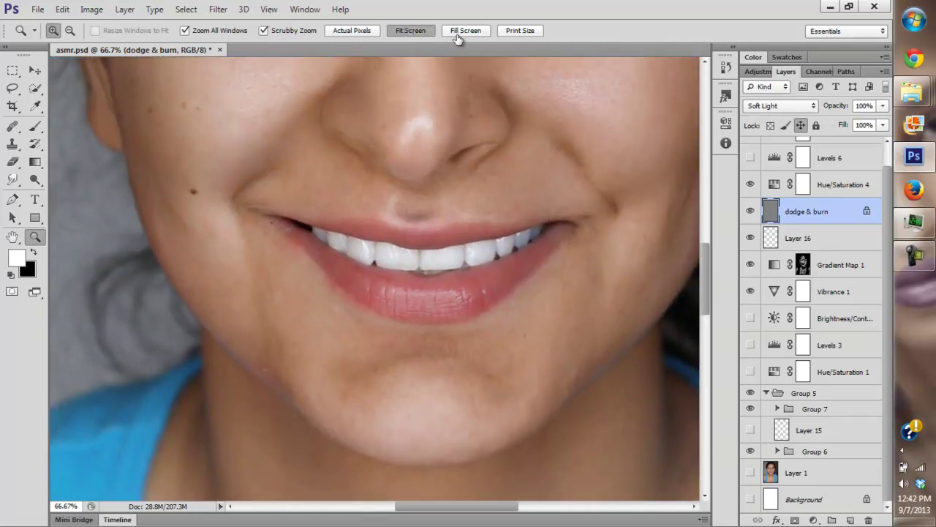
# Alternate repeatedly between the finished full portrait and the original Layer 1 alone for a final before-and-after comparison.
pyautogui.click(410, 30)
pyautogui.press('alt')
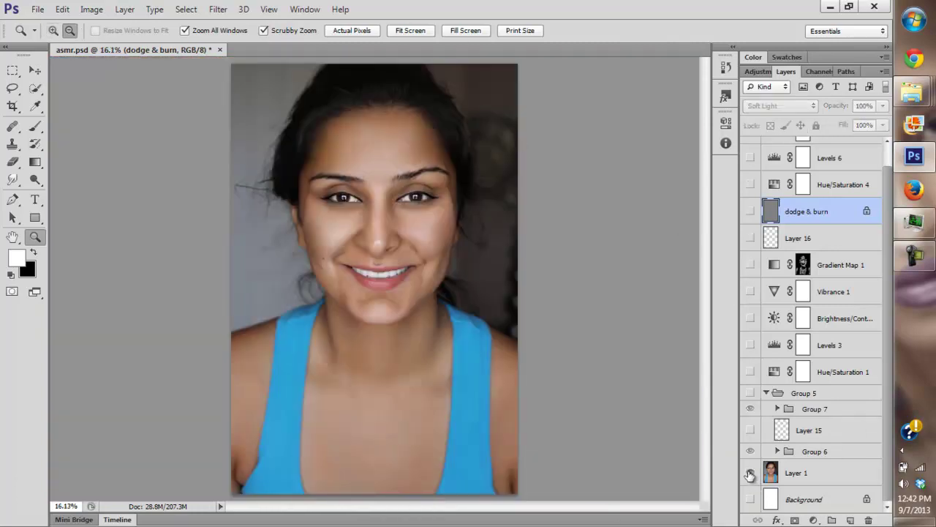
pyautogui.keyDown('alt'); pyautogui.click(750, 474); pyautogui.keyUp('alt')
pyautogui.keyDown('alt'); pyautogui.click(746, 473); pyautogui.keyUp('alt')
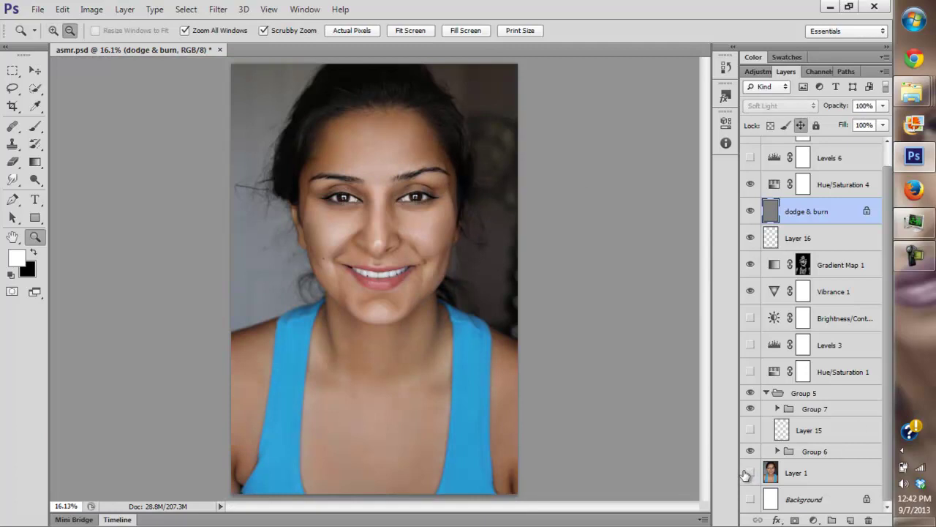
pyautogui.keyDown('alt'); pyautogui.click(746, 474); pyautogui.keyUp('alt')
pyautogui.keyDown('alt'); pyautogui.click(745, 474); pyautogui.keyUp('alt')
pyautogui.keyDown('alt'); pyautogui.click(746, 475); pyautogui.keyUp('alt')
pyautogui.keyDown('alt'); pyautogui.click(747, 474); pyautogui.keyUp('alt')
pyautogui.keyDown('alt'); pyautogui.click(747, 474); pyautogui.keyUp('alt')
pyautogui.keyDown('alt'); pyautogui.click(748, 474); pyautogui.keyUp('alt')
pyautogui.keyDown('alt'); pyautogui.click(750, 474); pyautogui.keyUp('alt')
pyautogui.keyDown('alt'); pyautogui.click(750, 474); pyautogui.keyUp('alt')
pyautogui.keyDown('alt'); pyautogui.click(749, 474); pyautogui.keyUp('alt')
pyautogui.keyDown('alt'); pyautogui.click(751, 474); pyautogui.keyUp('alt')
pyautogui.keyDown('alt'); pyautogui.click(751, 472); pyautogui.keyUp('alt')
pyautogui.keyDown('alt'); pyautogui.click(751, 473); pyautogui.keyUp('alt')
pyautogui.keyDown('alt'); pyautogui.click(752, 472); pyautogui.keyUp('alt')
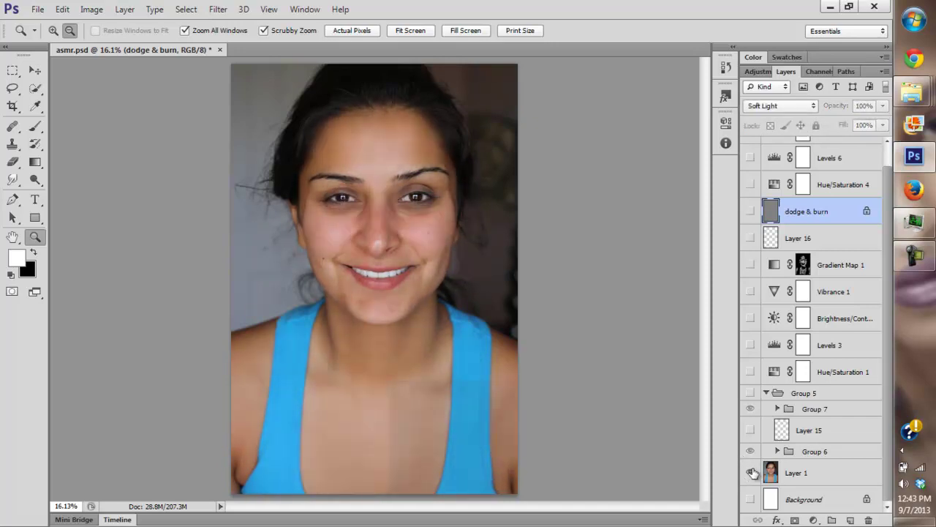
pyautogui.keyDown('alt'); pyautogui.click(752, 472); pyautogui.keyUp('alt')
pyautogui.keyDown('alt'); pyautogui.click(754, 473); pyautogui.keyUp('alt')
pyautogui.keyDown('alt'); pyautogui.click(753, 474); pyautogui.keyUp('alt')
pyautogui.keyDown('alt'); pyautogui.click(751, 475); pyautogui.keyUp('alt')
pyautogui.keyDown('alt'); pyautogui.click(752, 475); pyautogui.keyUp('alt')
pyautogui.keyDown('alt'); pyautogui.click(751, 475); pyautogui.keyUp('alt')
pyautogui.keyDown('alt'); pyautogui.click(751, 475); pyautogui.keyUp('alt')
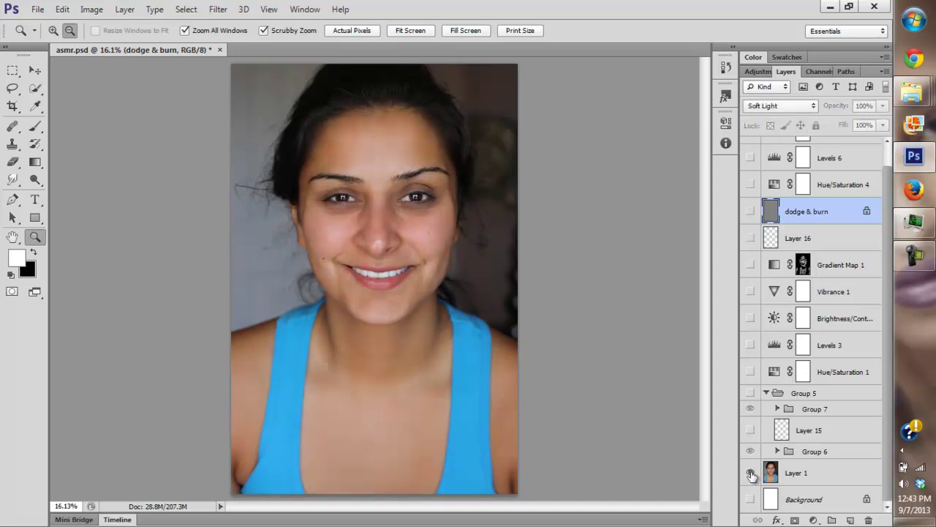
pyautogui.keyDown('alt'); pyautogui.click(751, 475); pyautogui.keyUp('alt')
pyautogui.keyDown('alt'); pyautogui.click(751, 475); pyautogui.keyUp('alt')
pyautogui.keyDown('alt'); pyautogui.click(752, 476); pyautogui.keyUp('alt')
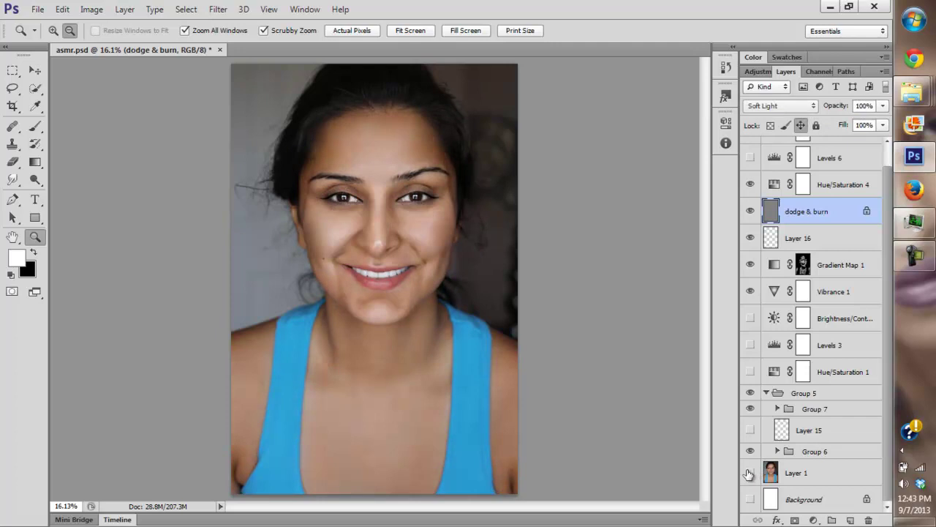
# Inspect the retouched face up close, and compare the full portrait with the original Layer 1 shown on its own.
pyautogui.click(380, 220)
pyautogui.moveTo(340, 269); pyautogui.dragTo(366, 184)
pyautogui.click(368, 180)
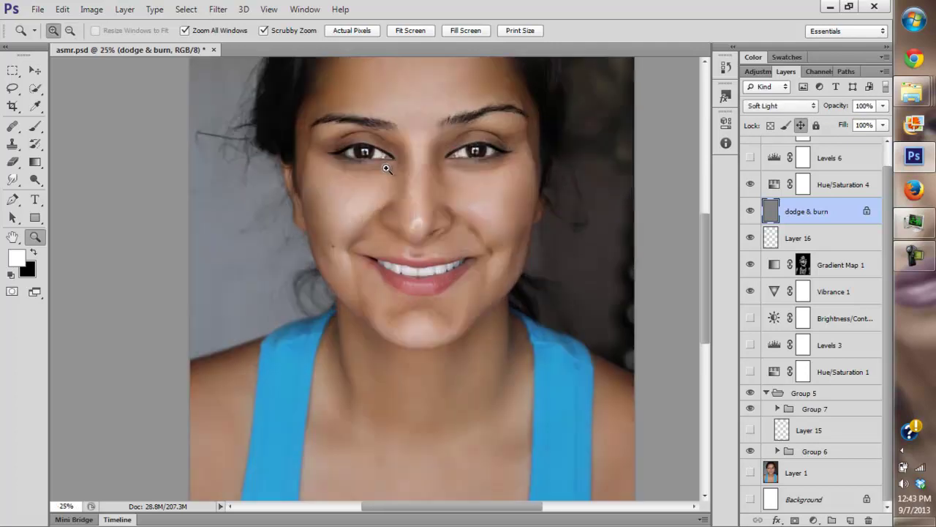
pyautogui.click(383, 171)
pyautogui.click(414, 30)
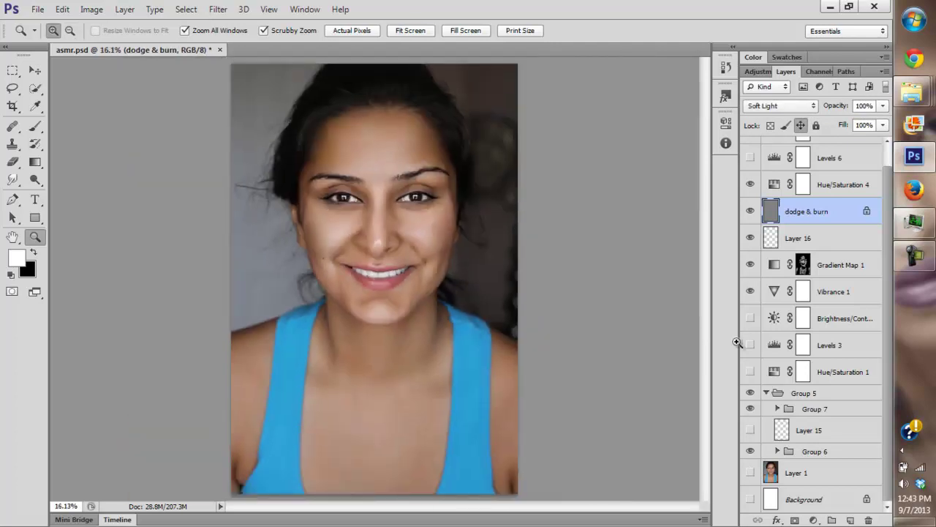
pyautogui.keyDown('alt'); pyautogui.click(750, 473); pyautogui.keyUp('alt')
pyautogui.keyDown('alt'); pyautogui.click(750, 474); pyautogui.keyUp('alt')
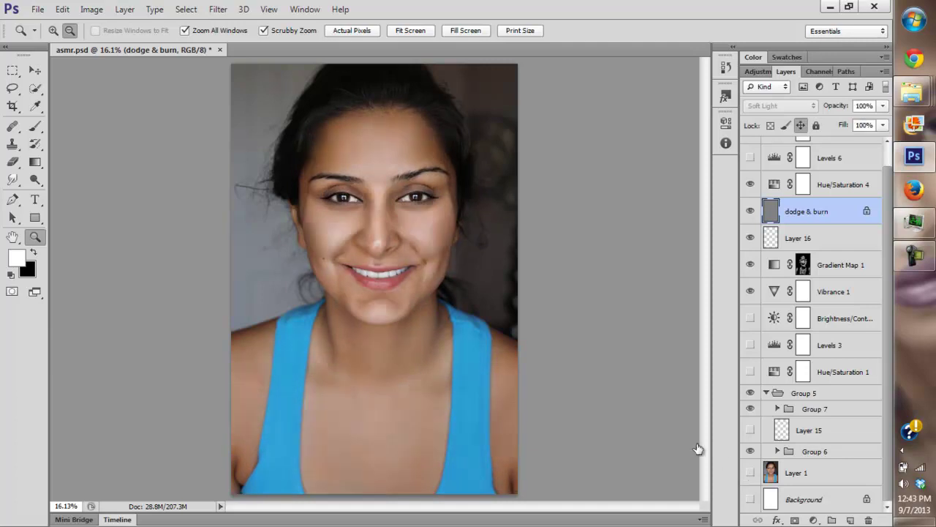
# Examine the cheeks, eyes and mouth of the retouched face at closer range and return to the full portrait.
pyautogui.click(326, 257)
pyautogui.click(356, 255)
pyautogui.click(463, 140)
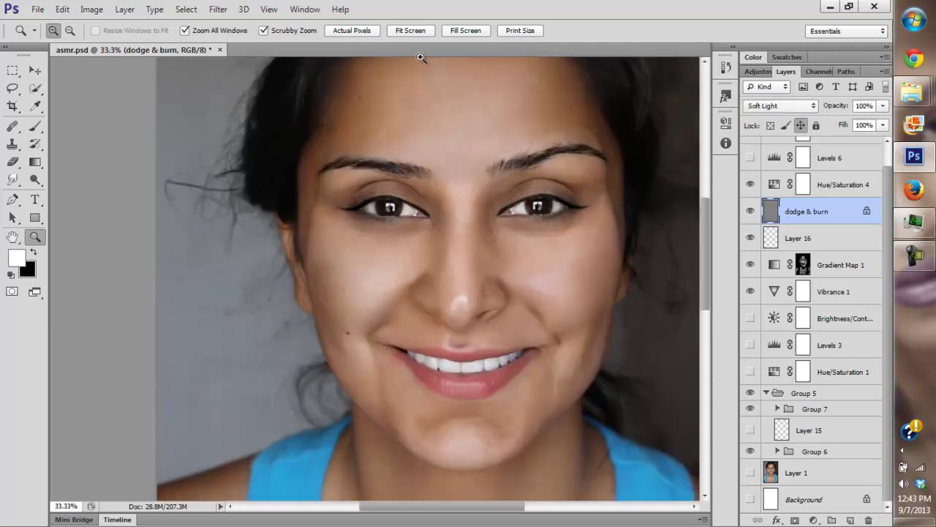
pyautogui.click(413, 30)
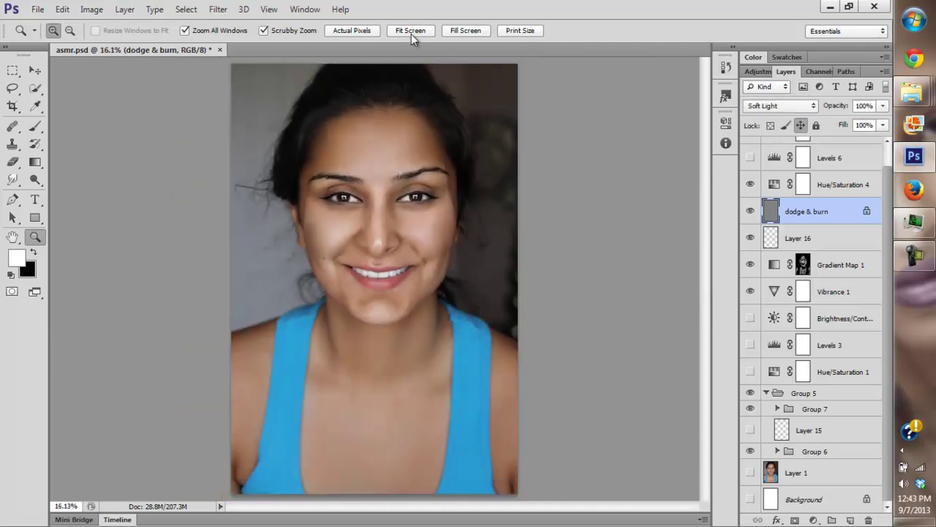
# Make every layer from dodge & burn down to Layer 1 visible, and check the effect of Hue/Saturation 1.
pyautogui.keyDown('alt'); pyautogui.click(749, 211); pyautogui.keyUp('alt')
pyautogui.click(750, 213)
pyautogui.moveTo(750, 211); pyautogui.dragTo(751, 472)
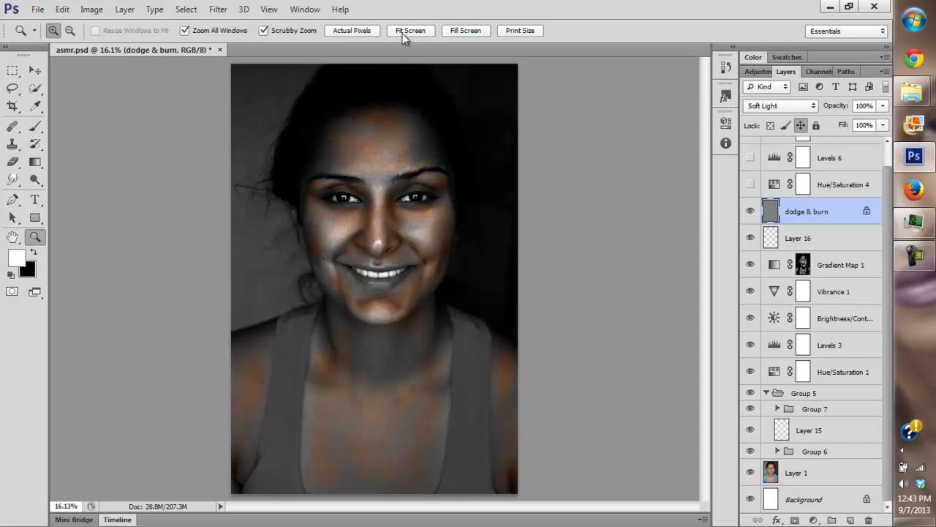
pyautogui.click(751, 184)
pyautogui.click(750, 372)
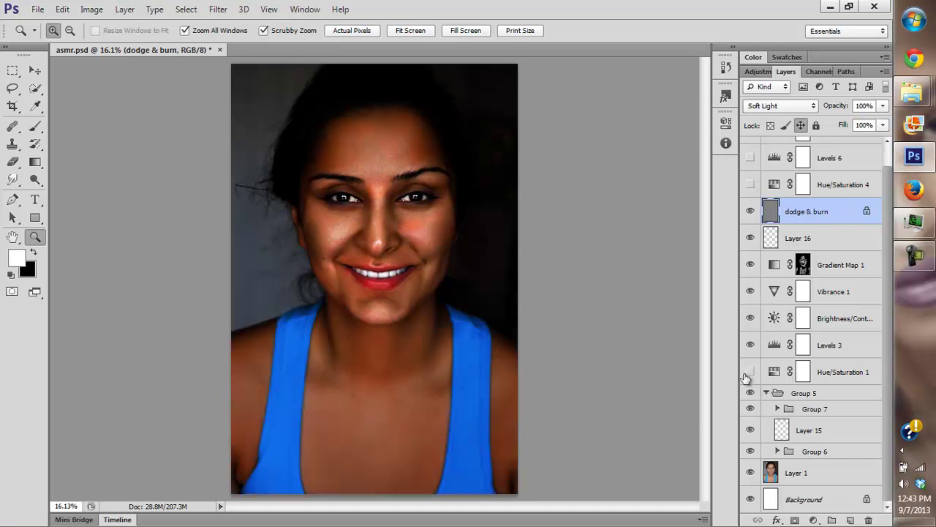
pyautogui.click(750, 372)
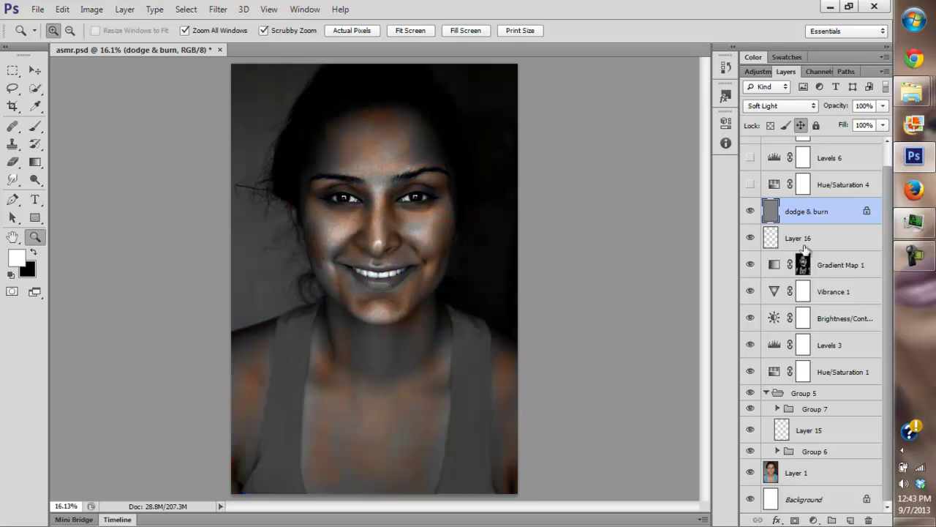
# Check the effects of Levels 3 and Hue/Saturation 1, and hide both along with the Brightness/Contrast layer.
pyautogui.moveTo(888, 250); pyautogui.dragTo(876, 188)
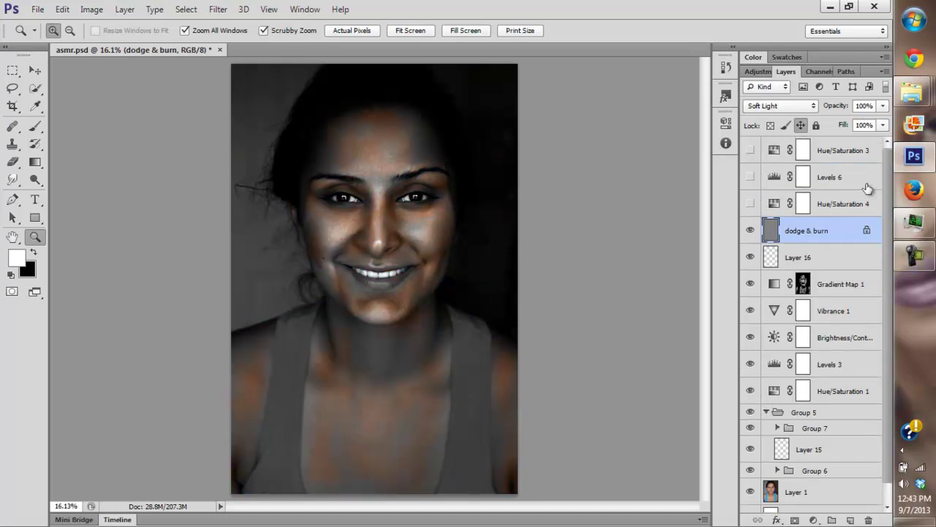
pyautogui.click(741, 369)
pyautogui.click(748, 365)
pyautogui.click(748, 365)
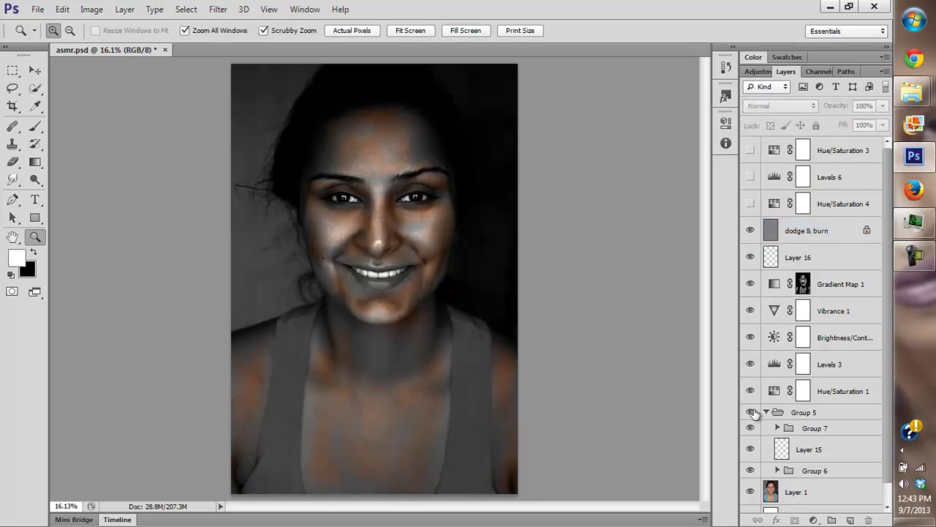
pyautogui.click(748, 390)
pyautogui.click(749, 390)
pyautogui.click(748, 388)
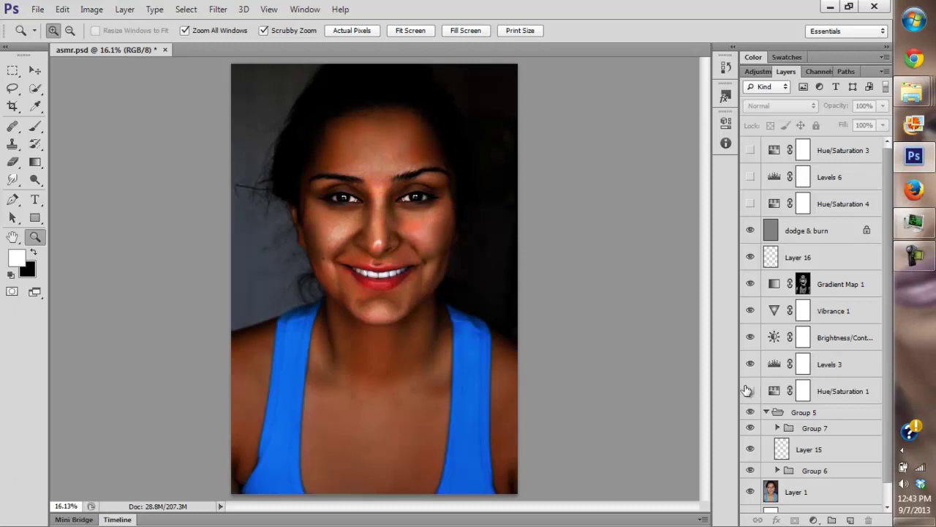
pyautogui.click(750, 364)
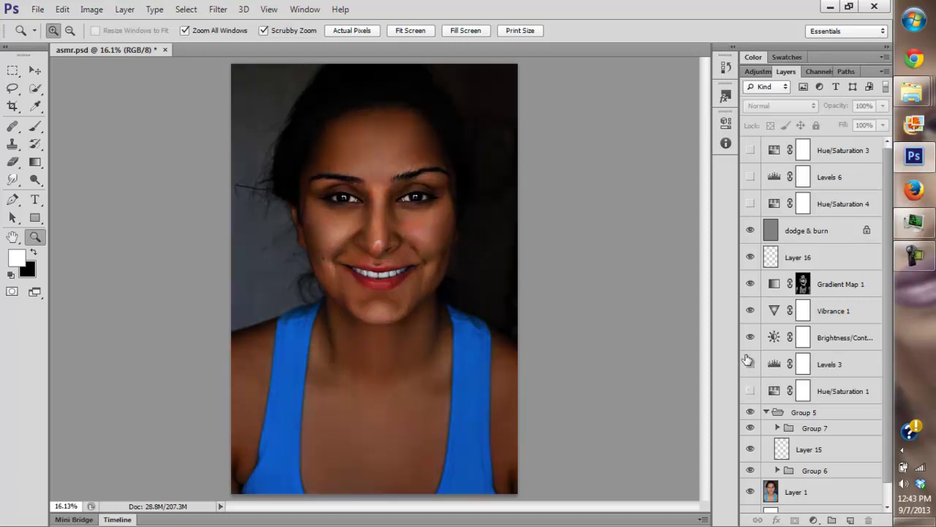
pyautogui.click(750, 339)
# Group the hidden Brightness/Contrast, Levels 3 and Hue/Saturation 1 adjustment layers, and toggle the group's visibility to check it.
pyautogui.click(818, 394)
pyautogui.keyDown('shift'); pyautogui.click(834, 344); pyautogui.keyUp('shift')
pyautogui.press('g')
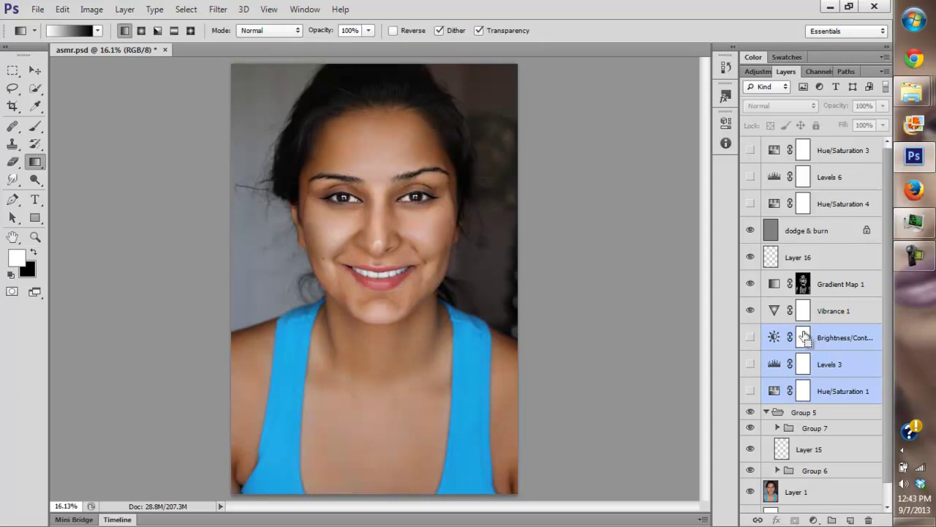
pyautogui.hotkey('ctrl', 'g')
pyautogui.click(751, 333)
pyautogui.click(750, 333)
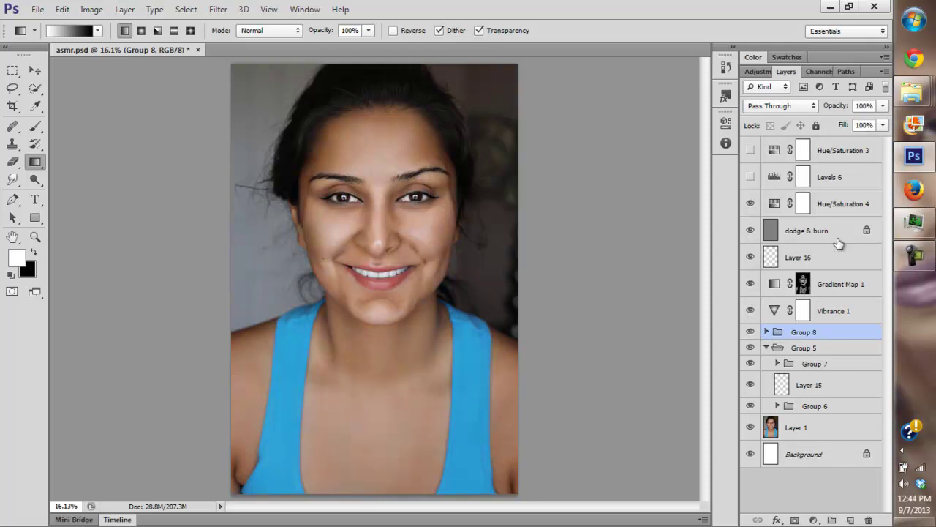
# Preview the effects of Levels 3 and the Hue/Saturation layer inside Group 8 on the portrait.
pyautogui.click(773, 206)
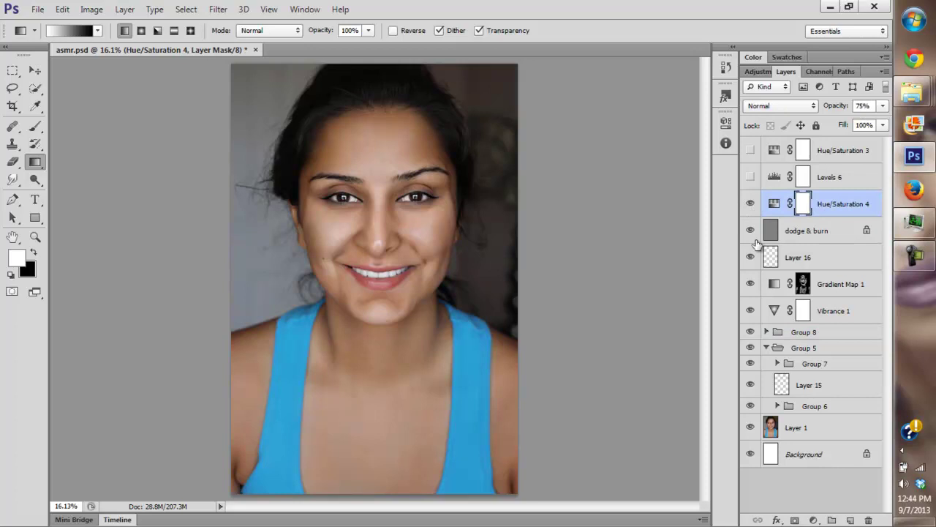
pyautogui.click(767, 331)
pyautogui.click(750, 380)
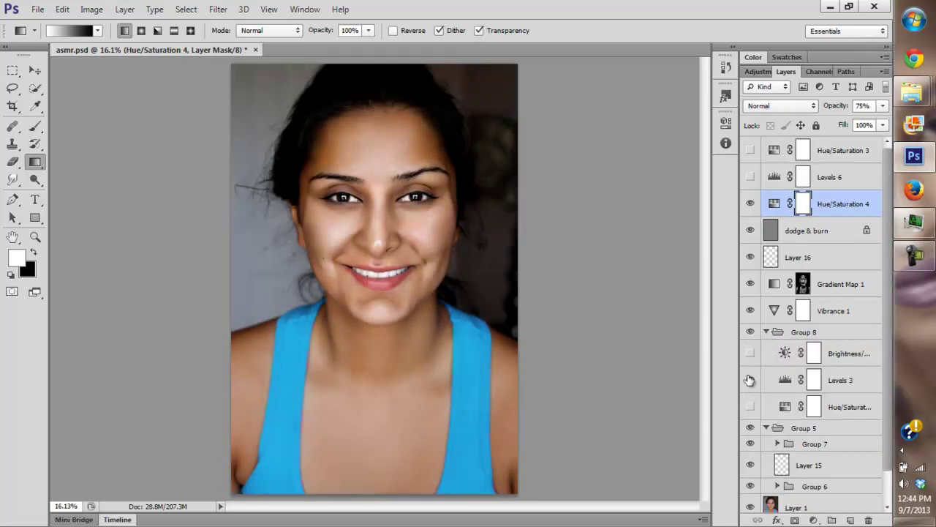
pyautogui.click(750, 380)
pyautogui.click(751, 406)
pyautogui.click(750, 406)
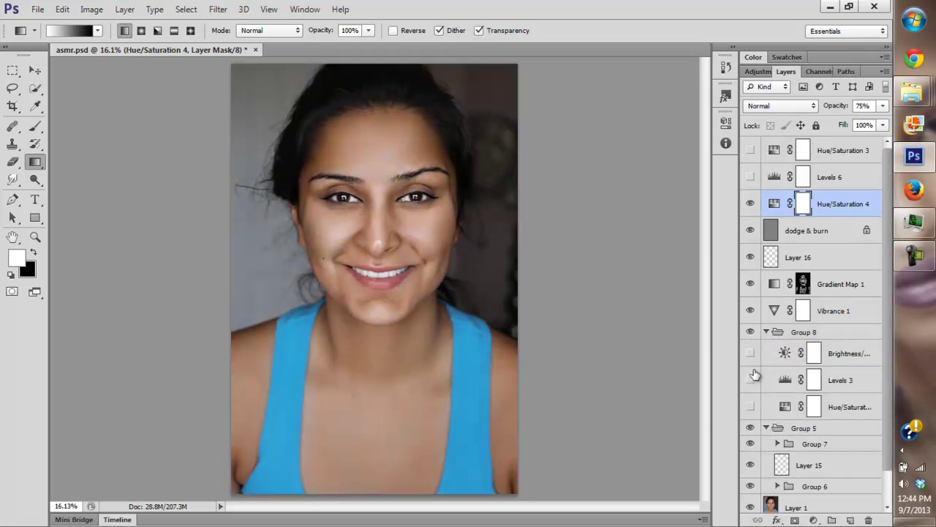
pyautogui.click(767, 331)
# Compare the retouched portrait with the original by showing Layer 1 alone and restoring the other layers.
pyautogui.keyDown('alt'); pyautogui.click(749, 428); pyautogui.keyUp('alt')
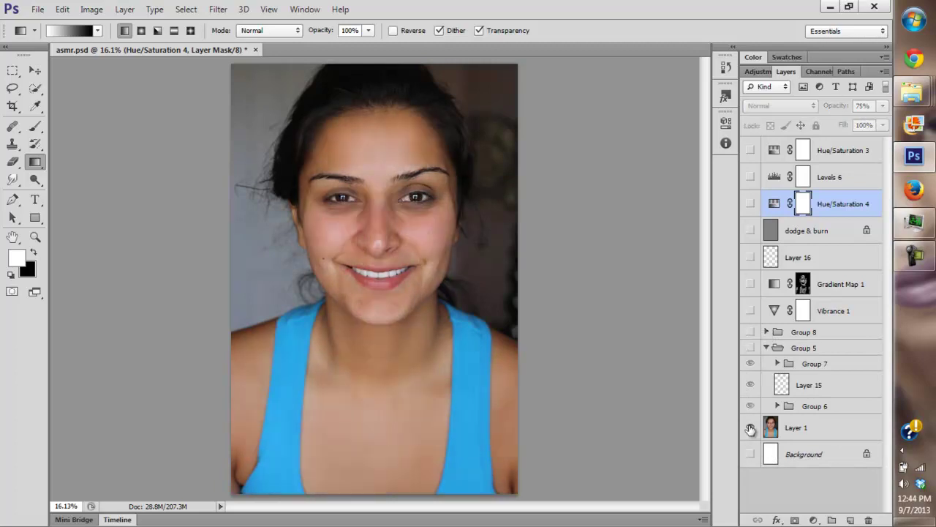
pyautogui.keyDown('alt'); pyautogui.click(751, 427); pyautogui.keyUp('alt')
pyautogui.keyDown('alt'); pyautogui.click(751, 428); pyautogui.keyUp('alt')
pyautogui.keyDown('alt'); pyautogui.click(750, 427); pyautogui.keyUp('alt')
# Look through the layers contained in Groups 5, 6, 7 and 8.
pyautogui.click(778, 412)
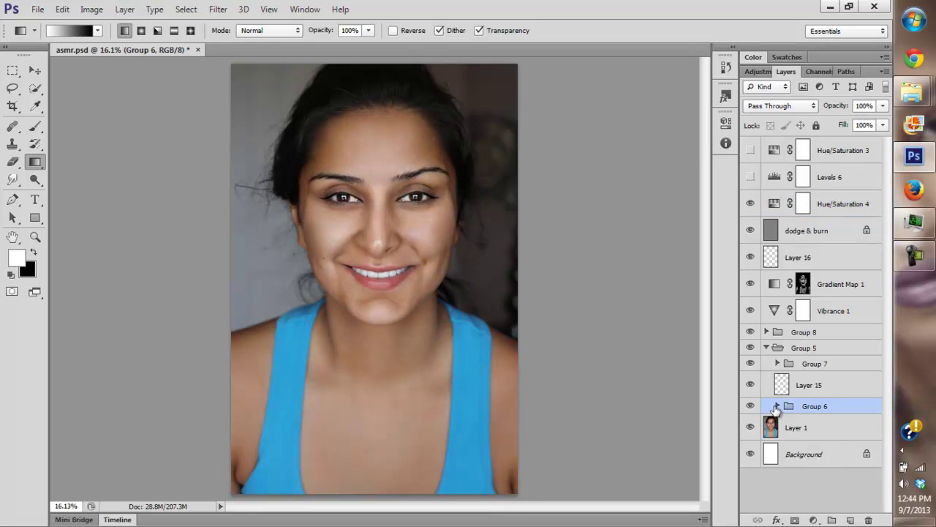
pyautogui.click(777, 406)
pyautogui.click(777, 406)
pyautogui.click(768, 347)
pyautogui.click(766, 332)
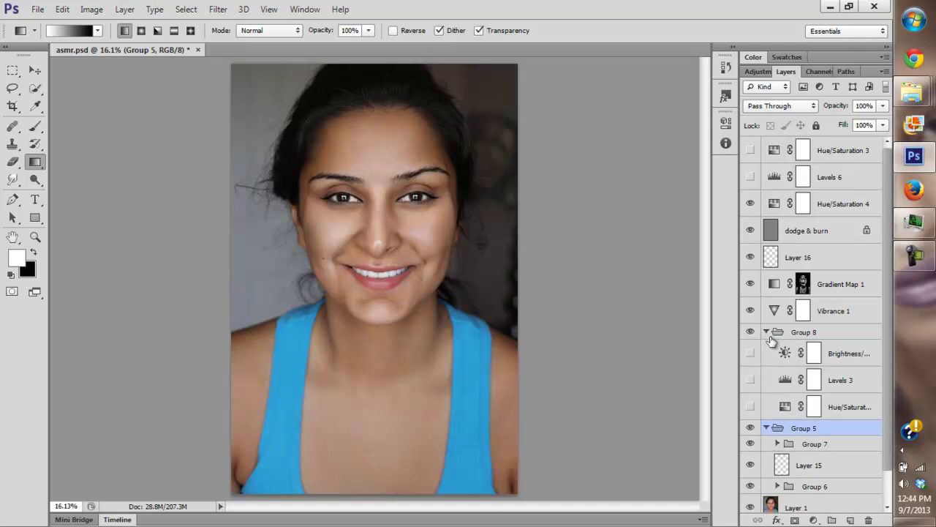
pyautogui.click(751, 406)
pyautogui.click(766, 428)
pyautogui.click(766, 428)
pyautogui.scroll(-2, 881, 377)
pyautogui.click(797, 413)
pyautogui.click(777, 409)
pyautogui.scroll(-2, 883, 435)
pyautogui.scroll(3, 882, 408)
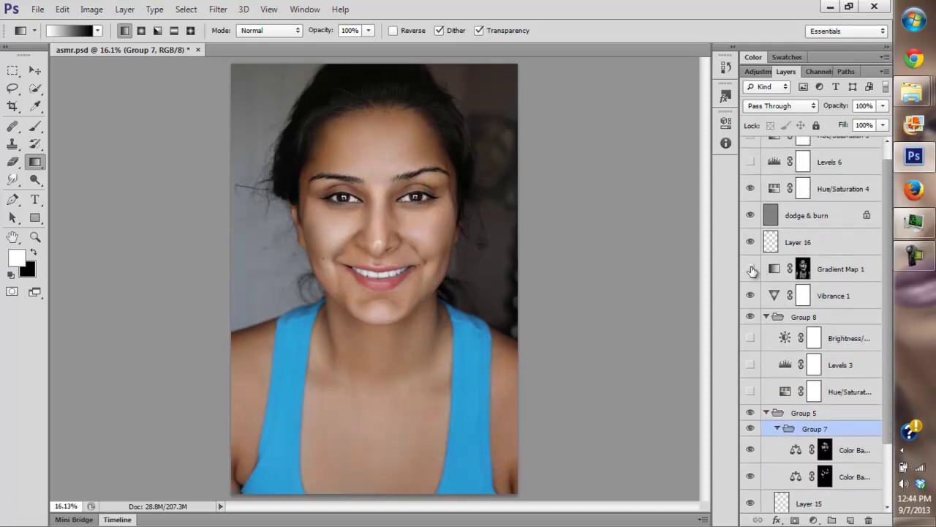
# Check the effects of Levels 6, Hue/Saturation 3 and Hue/Saturation 4 by toggling their visibility.
pyautogui.click(750, 162)
pyautogui.click(750, 162)
pyautogui.click(751, 141)
pyautogui.scroll(1, 883, 228)
pyautogui.click(750, 203)
pyautogui.click(751, 150)
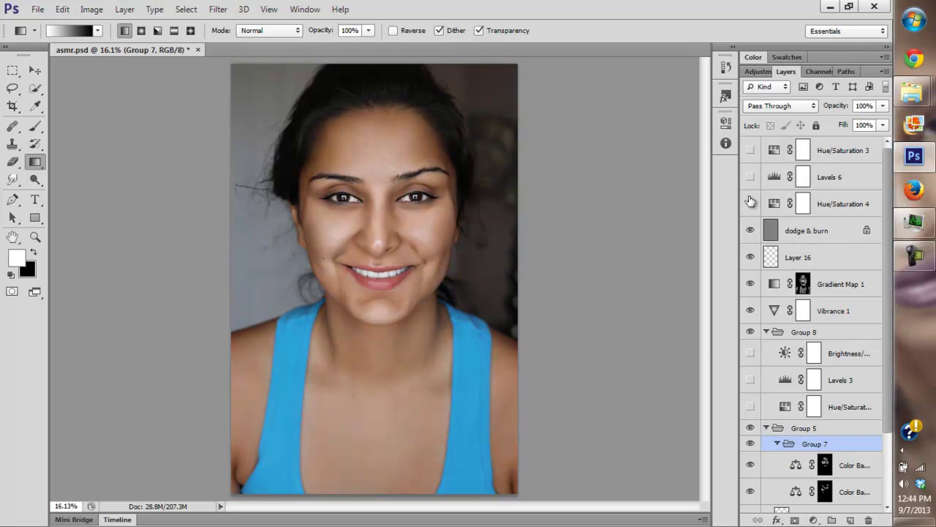
pyautogui.click(750, 203)
# Set the opacity of the Hue/Saturation 4 layer to 46%.
pyautogui.click(825, 209)
pyautogui.click(883, 107)
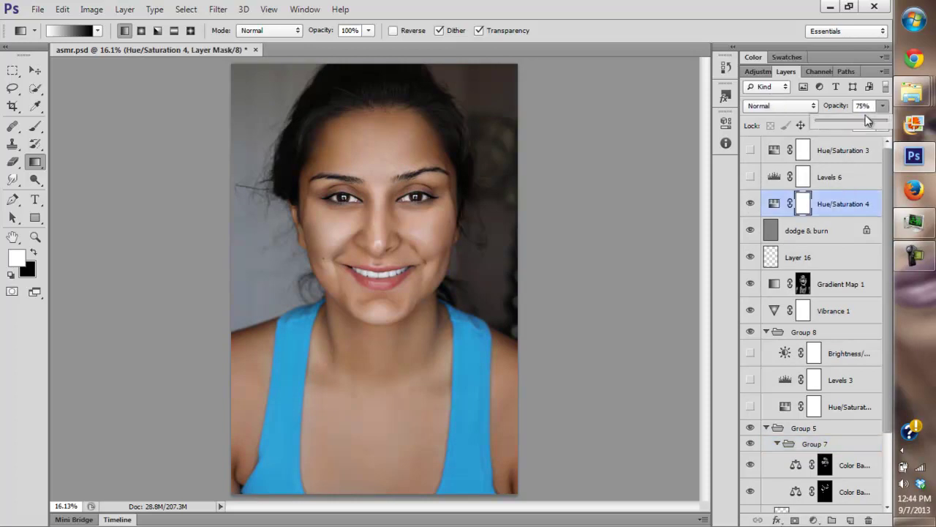
pyautogui.click(750, 230)
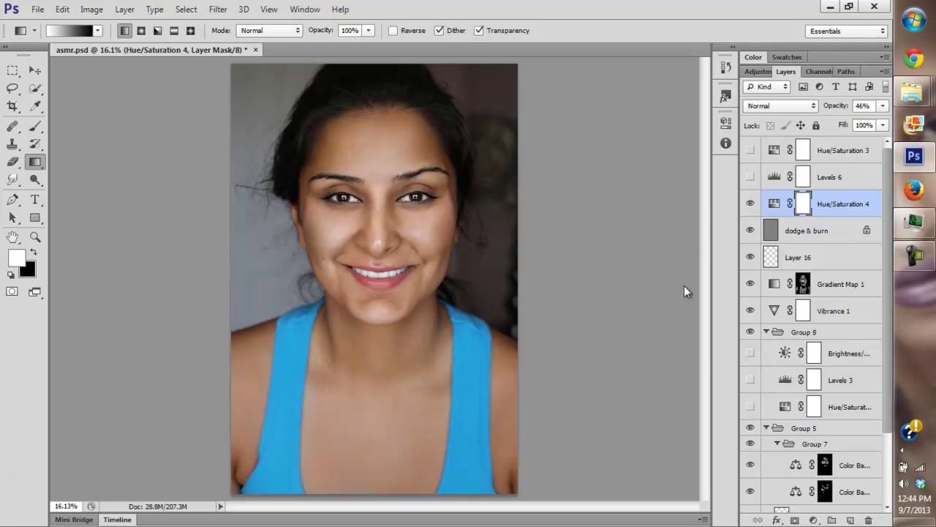
# Alternate between the original Layer 1 alone and the full portrait with its adjusted saturation.
pyautogui.moveTo(885, 291); pyautogui.dragTo(883, 329)
pyautogui.keyDown('alt'); pyautogui.click(748, 505); pyautogui.keyUp('alt')
pyautogui.keyDown('alt'); pyautogui.click(747, 505); pyautogui.keyUp('alt')
pyautogui.keyDown('alt'); pyautogui.click(746, 502); pyautogui.keyUp('alt')
pyautogui.keyDown('alt'); pyautogui.click(745, 501); pyautogui.keyUp('alt')
pyautogui.keyDown('alt'); pyautogui.click(749, 504); pyautogui.keyUp('alt')
pyautogui.keyDown('alt'); pyautogui.click(749, 505); pyautogui.keyUp('alt')
pyautogui.keyDown('alt'); pyautogui.click(750, 506); pyautogui.keyUp('alt')
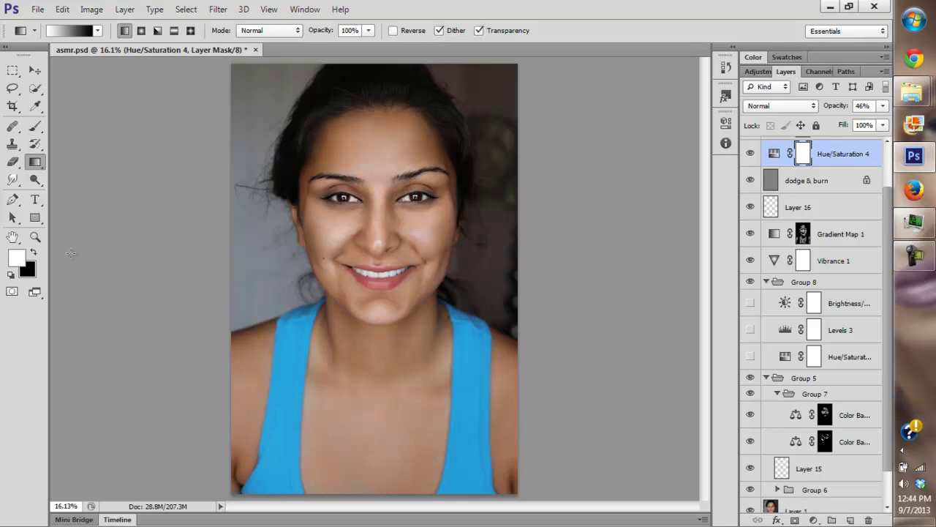
pyautogui.click(36, 237)
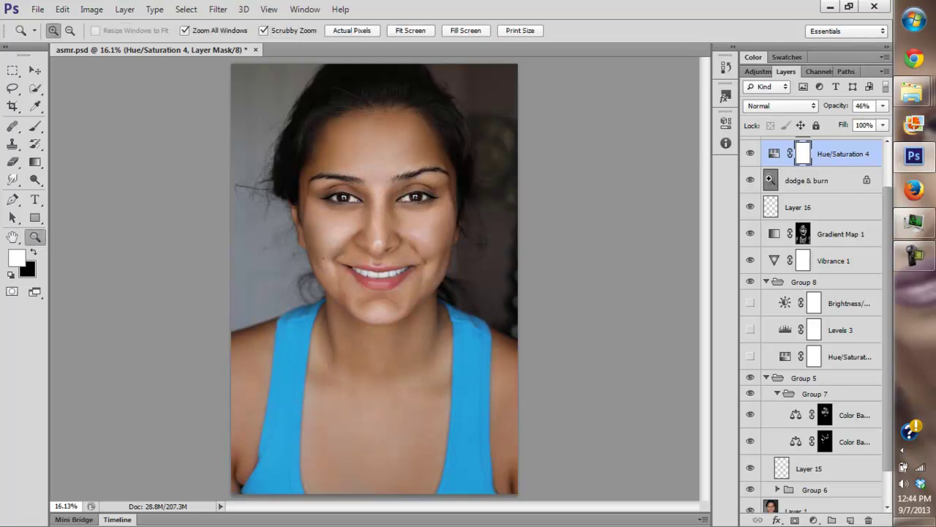
pyautogui.click(915, 256)
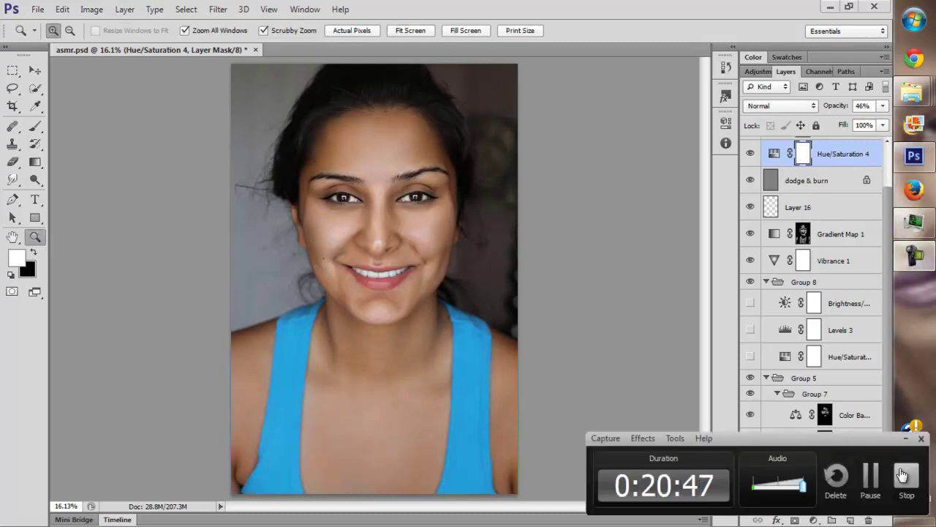